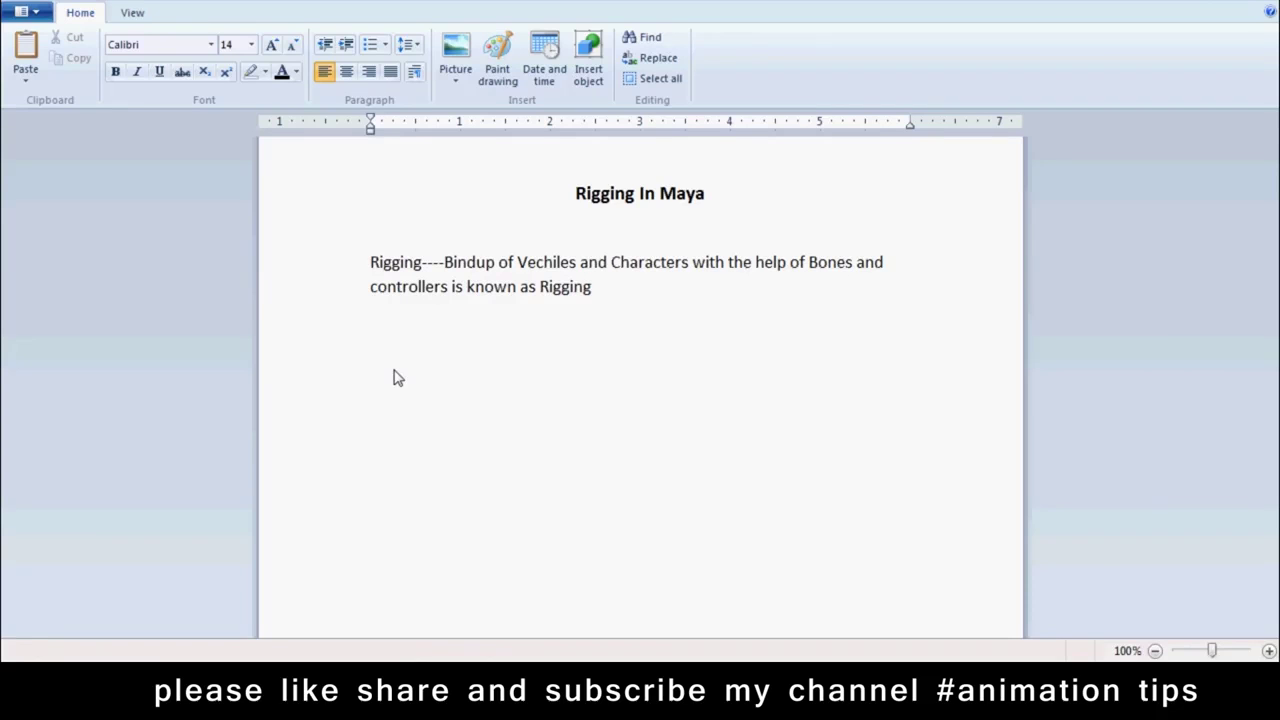
Add the 'Elements Of Rigging' heading with 1. Bones, 2. IK-----Inverse Kinematics, 3. Fk-----Forward kinematics
key(Return)
text(Elements )
text(Of Rigging )
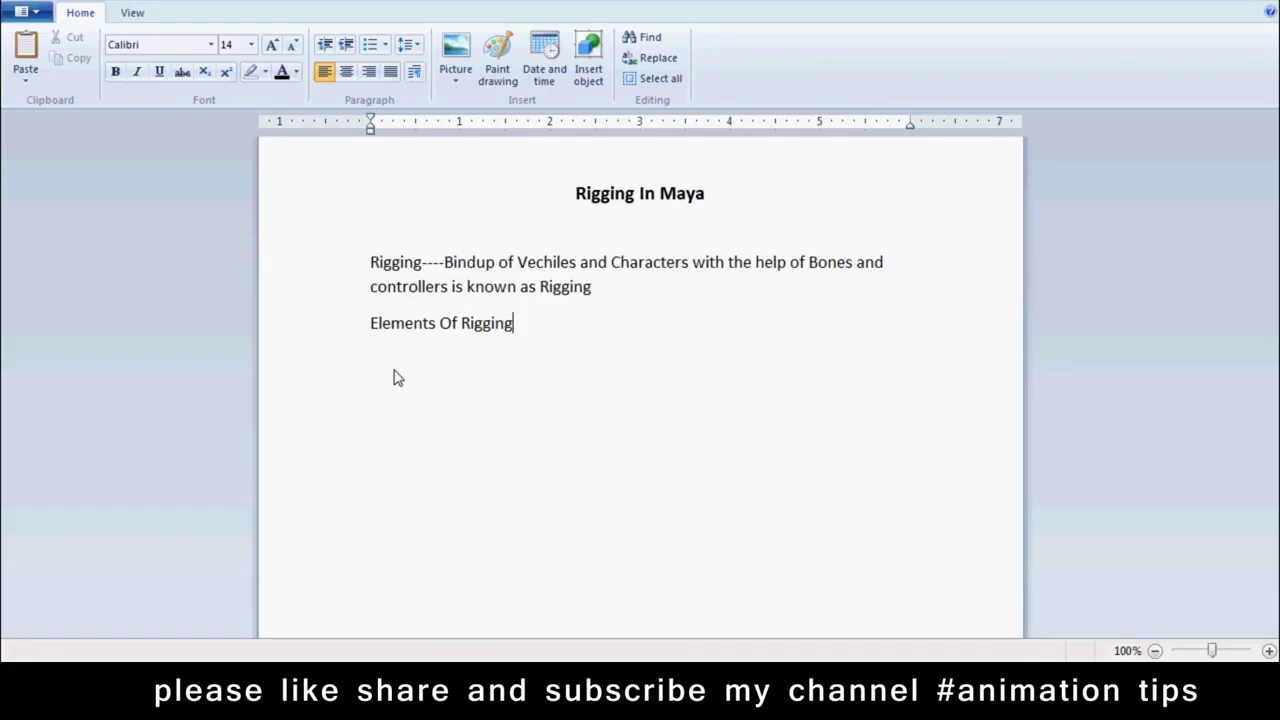
text(1)
text(. )
text(Bones)
key(Return)
text(2. )
text(IK)
text(-----Inverse )
text(Kinematics)
key(Return)
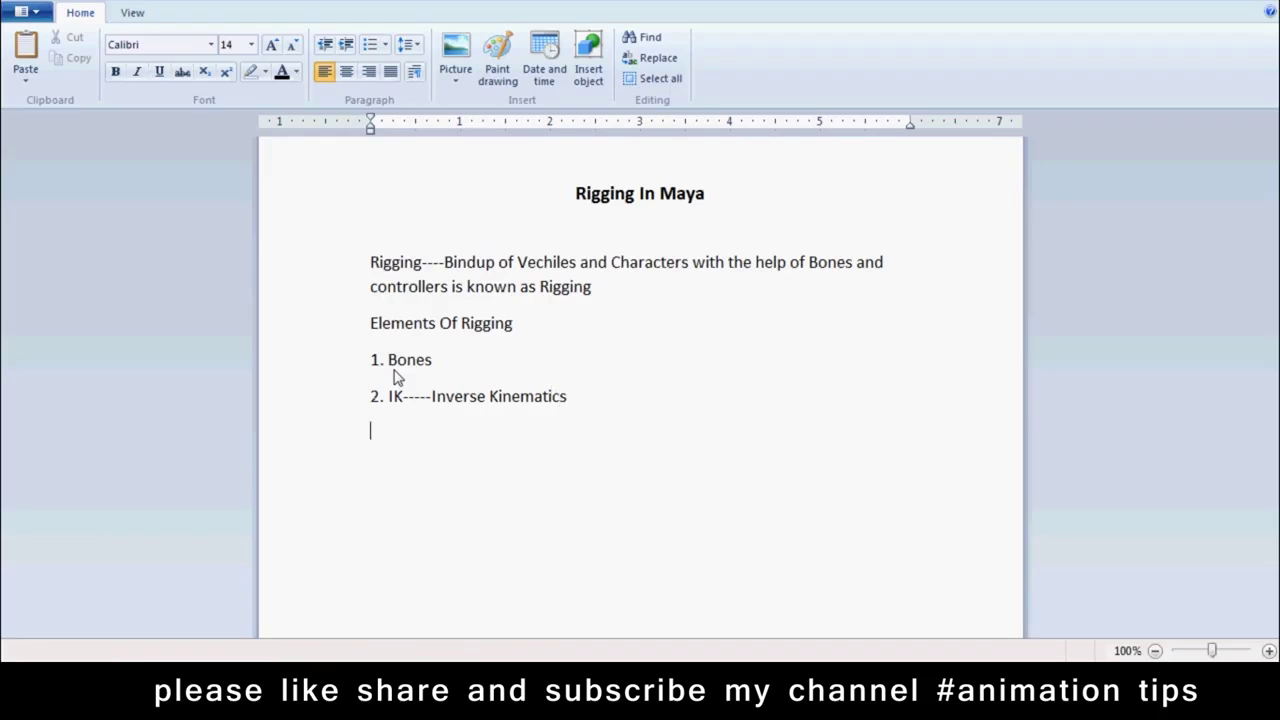
text(3.)
text( Fk-----Forward kn)
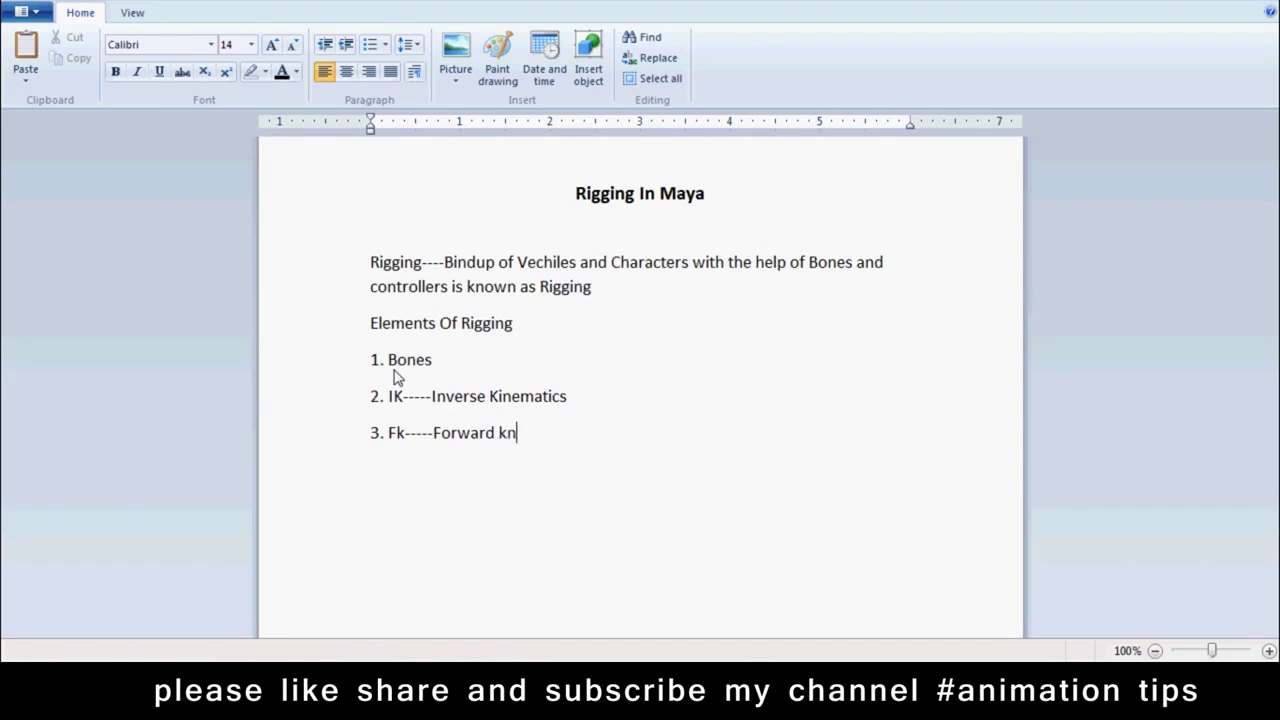
key(BackSpace)
text(inematicsd)
key(BackSpace)
Briefly bring up the screen recorder window from the system tray, then hide it again
click(1117, 690)
click(1146, 599)
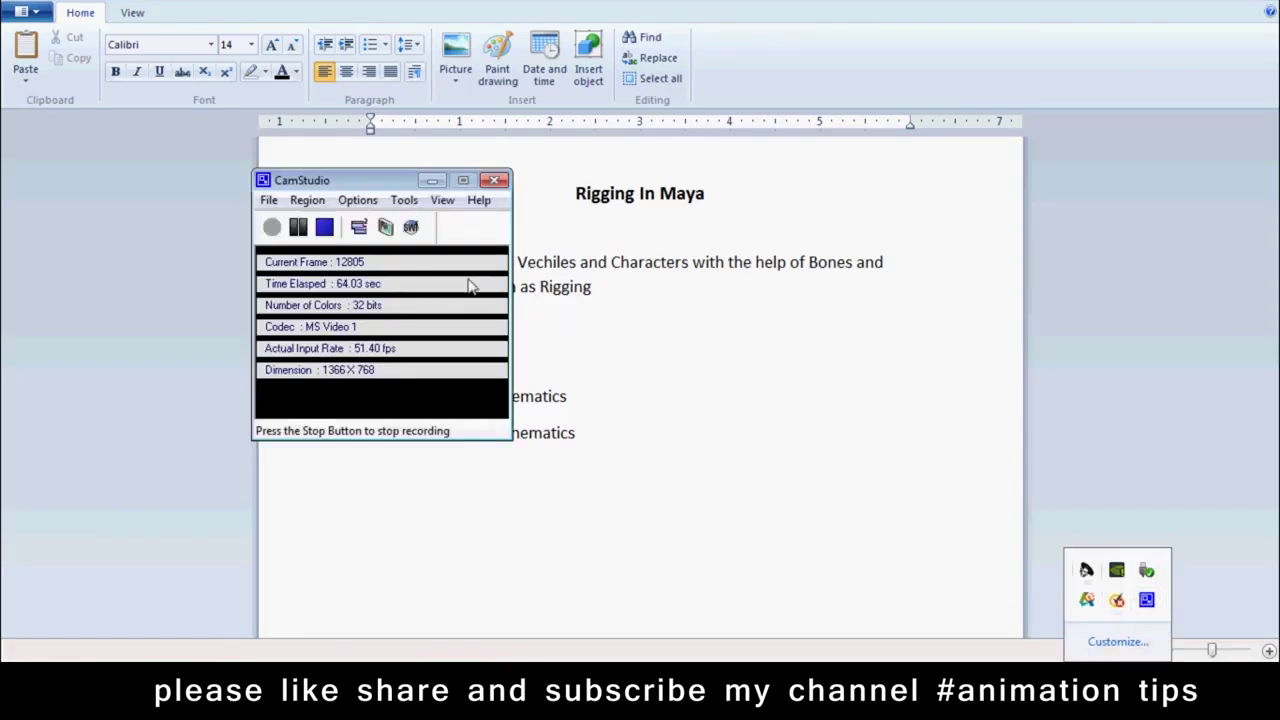
click(296, 232)
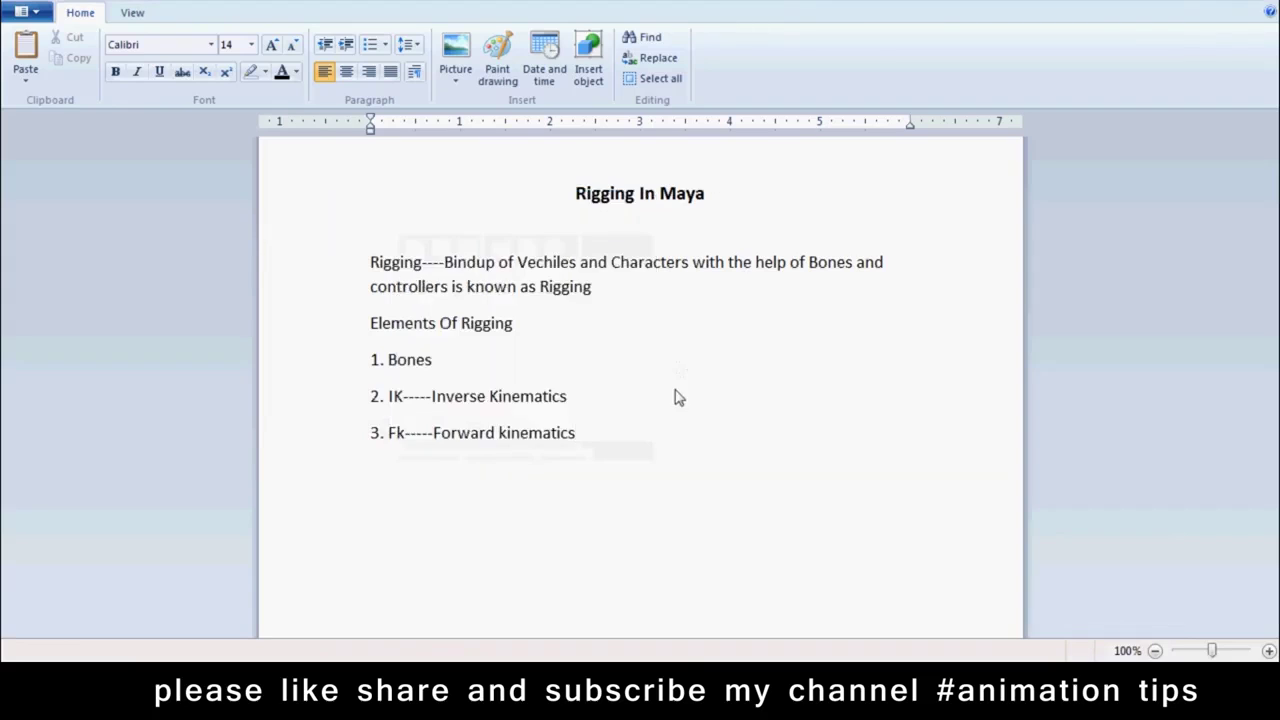
Add list items 4. Controllers and 5. Connection Editors
key(Return)
text(4. )
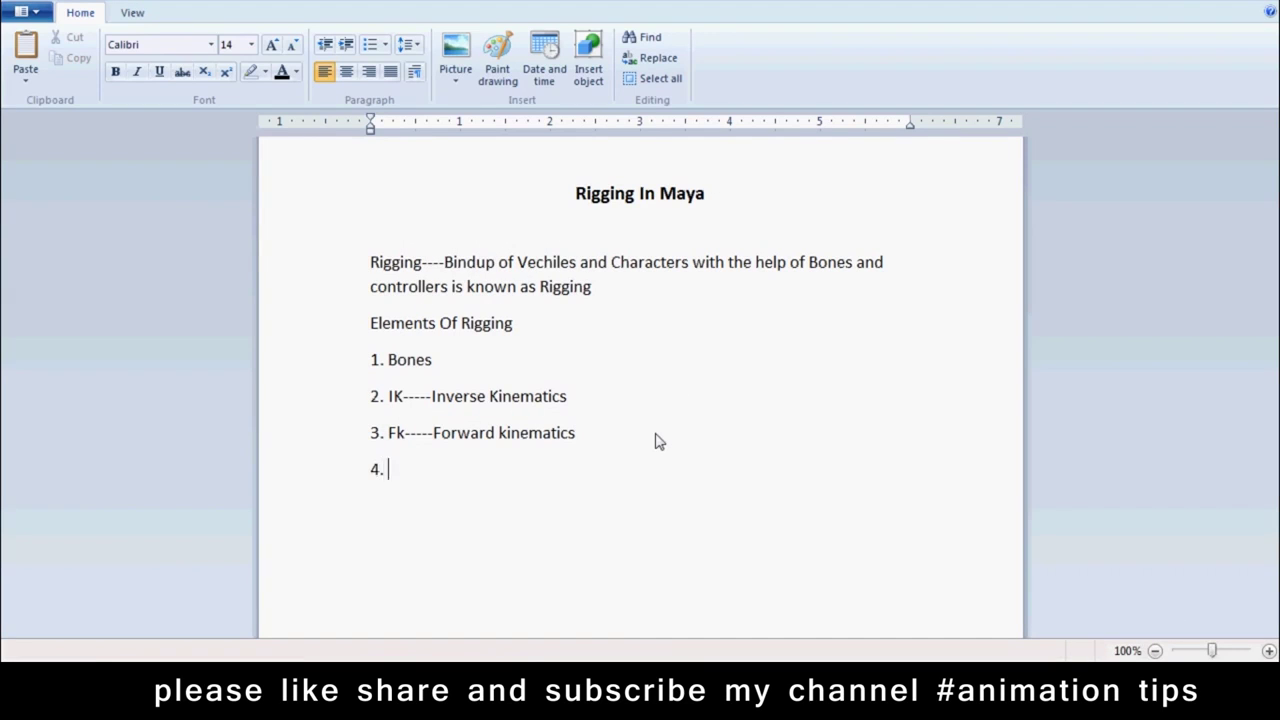
text(Controllers)
key(Return)
text(5. Connection Editor)
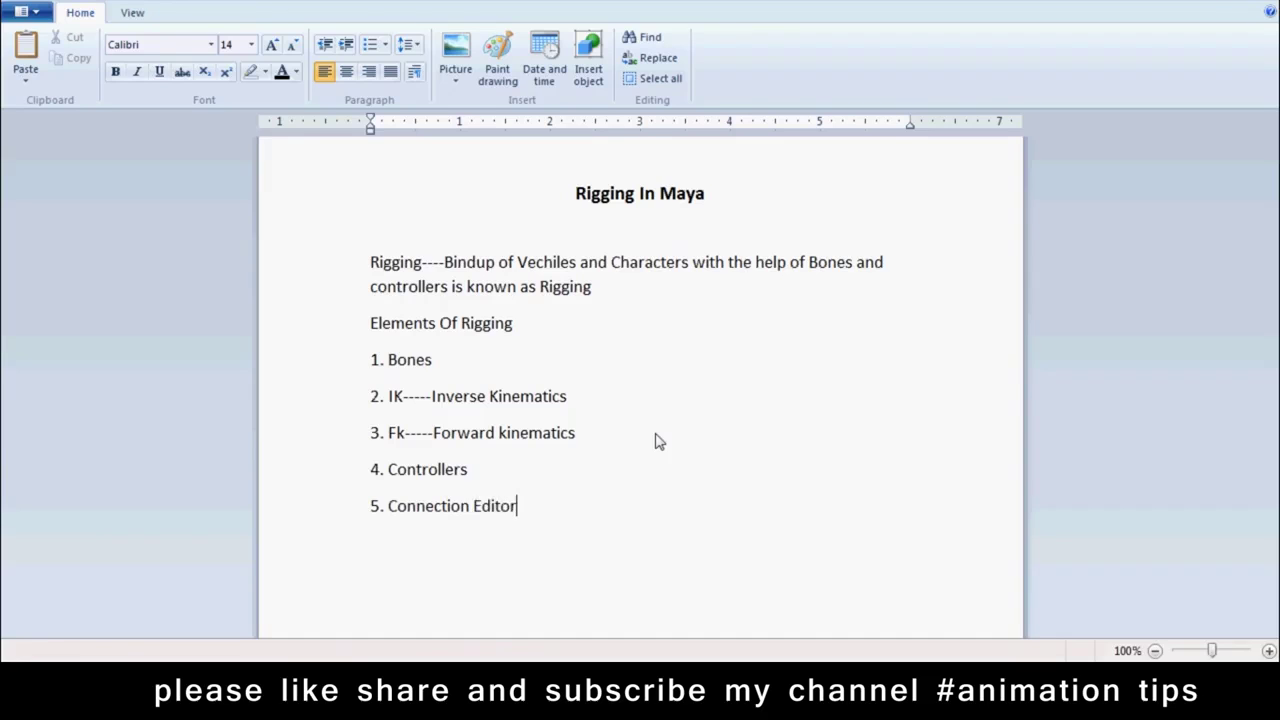
text(s)
Add the Expression Editor line, inserting its missing 6. number
key(Return)
text(Expression)
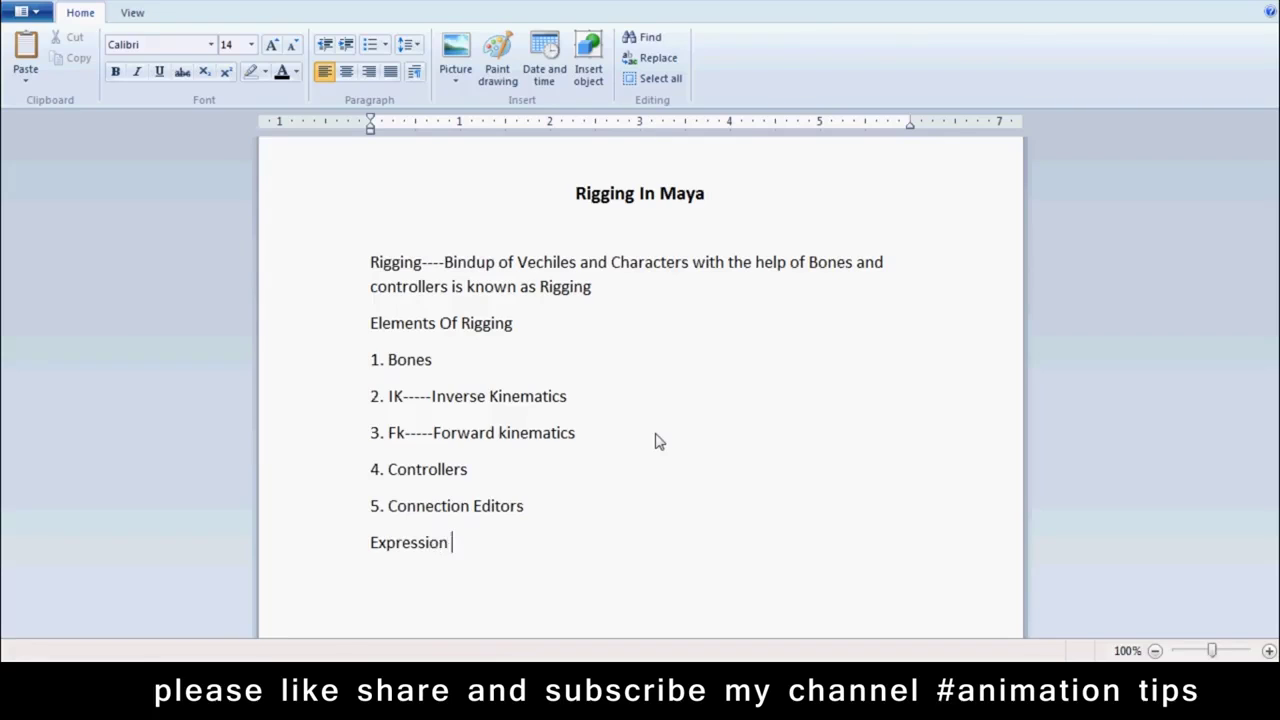
text( Sc)
key(BackSpace)
key(BackSpace)
text(Editor)
click(372, 550)
text(6.)
click(537, 552)
Add 7. Driven Key, then select the Expression Editor and Driven Key entries
text(7.)
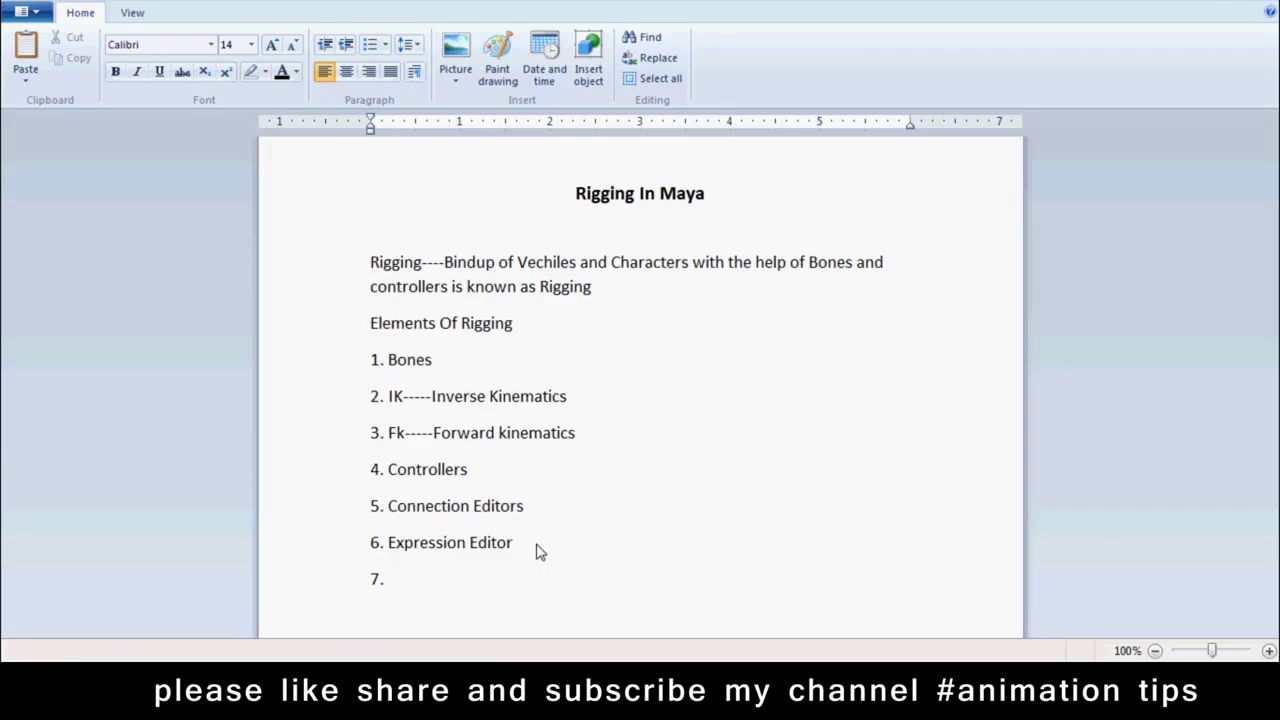
text(Driven Key)
drag(531, 542, 398, 568)
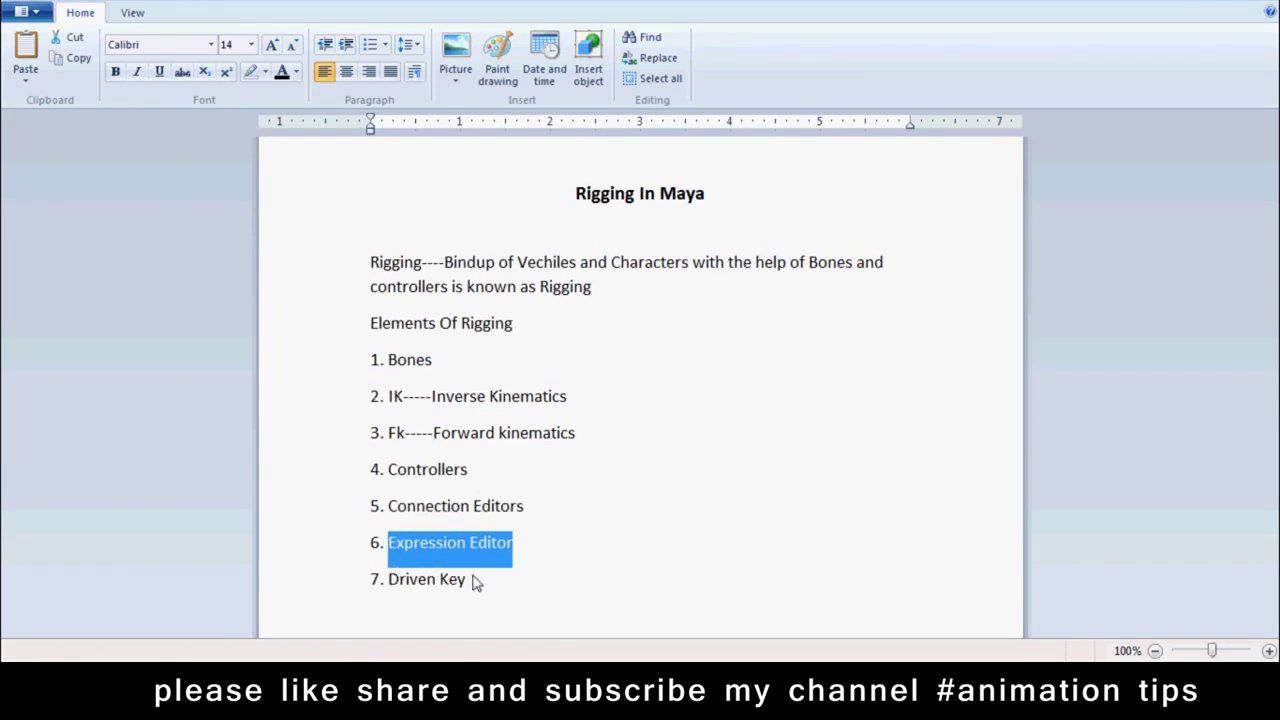
drag(477, 583, 398, 582)
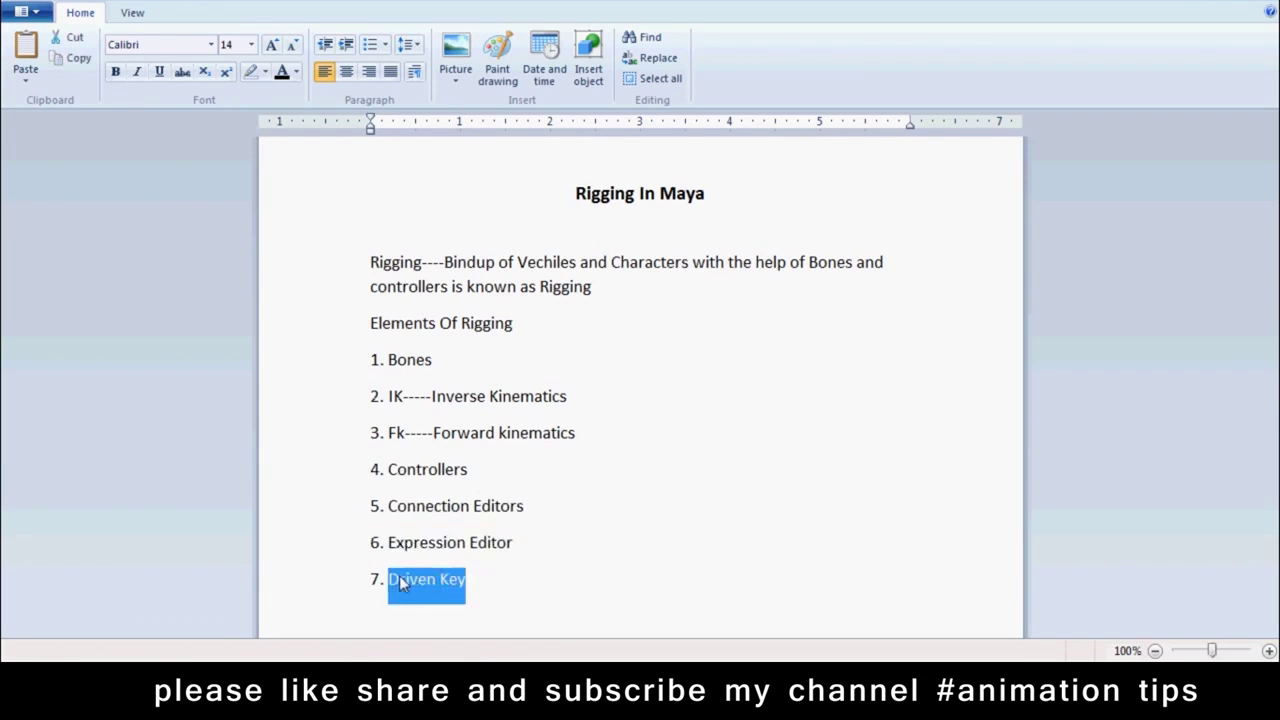
Deselect the text and add item 8. Constraints
click(524, 601)
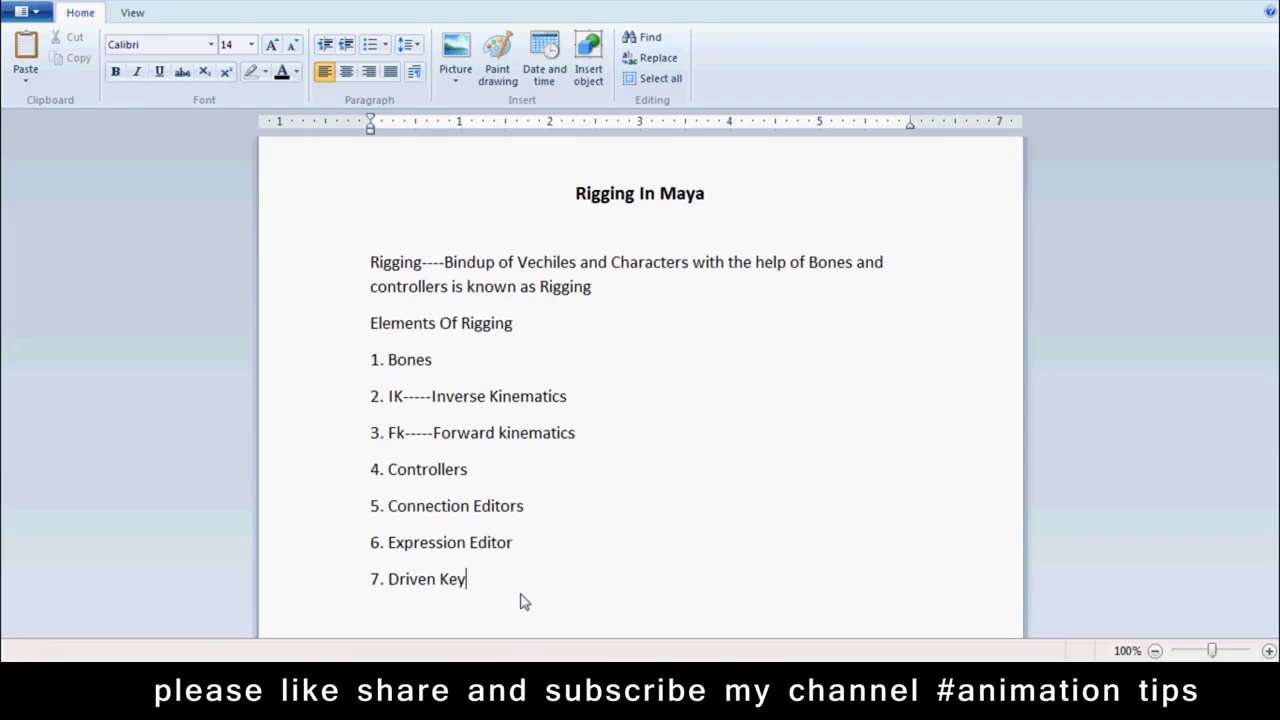
key(Return)
text(8. )
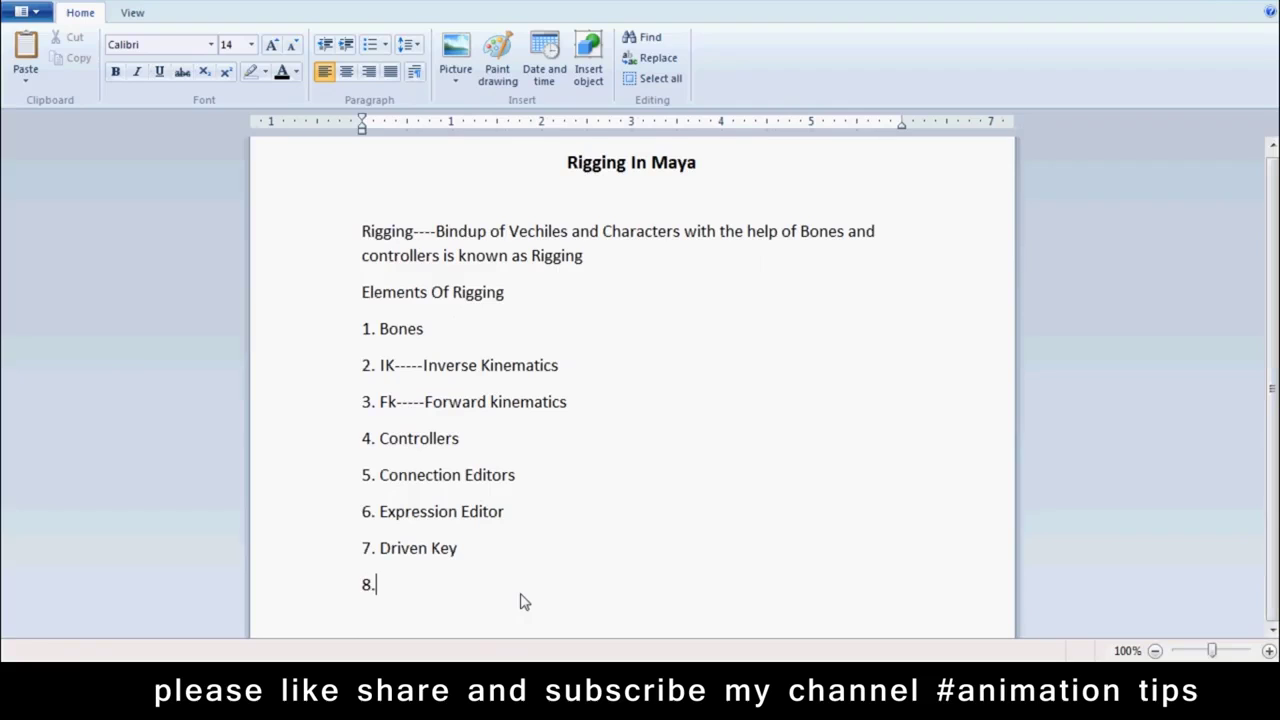
text(Constraints)
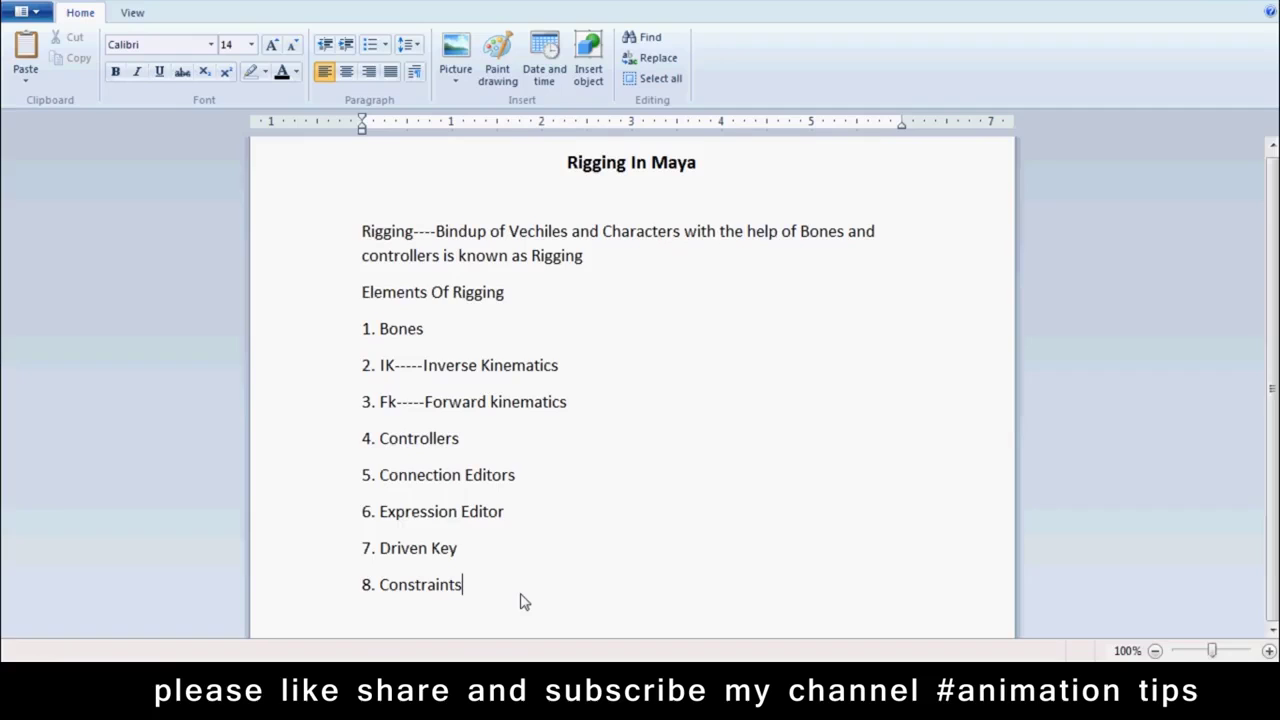
Add item 9. HIK---Human Rigg, correcting the typos
key(Return)
text(9. HIK---H)
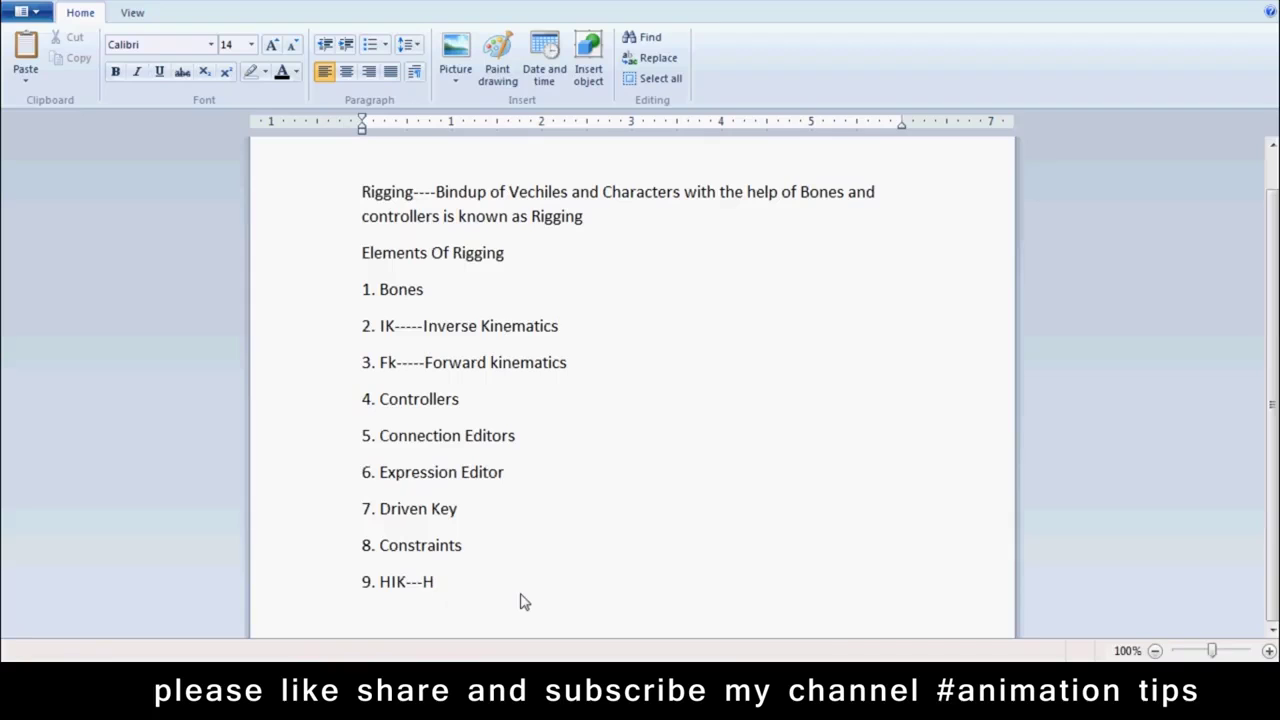
text(ukan)
key(BackSpace)
key(BackSpace)
key(BackSpace)
text(man Rigg)
Add item 10. FBIK--- Full Body IK with an empty line below
key(Return)
text(10.  FBIK--- Full Body R)
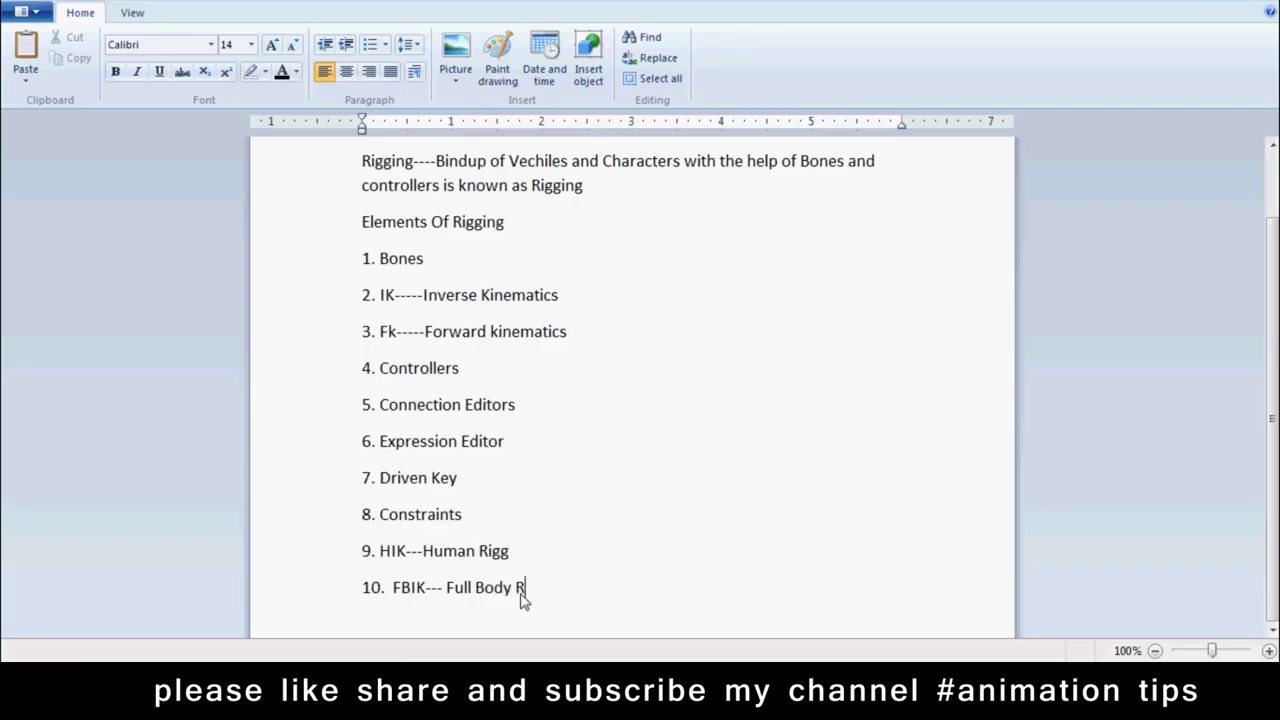
key(BackSpace)
text(IK)
key(Return)
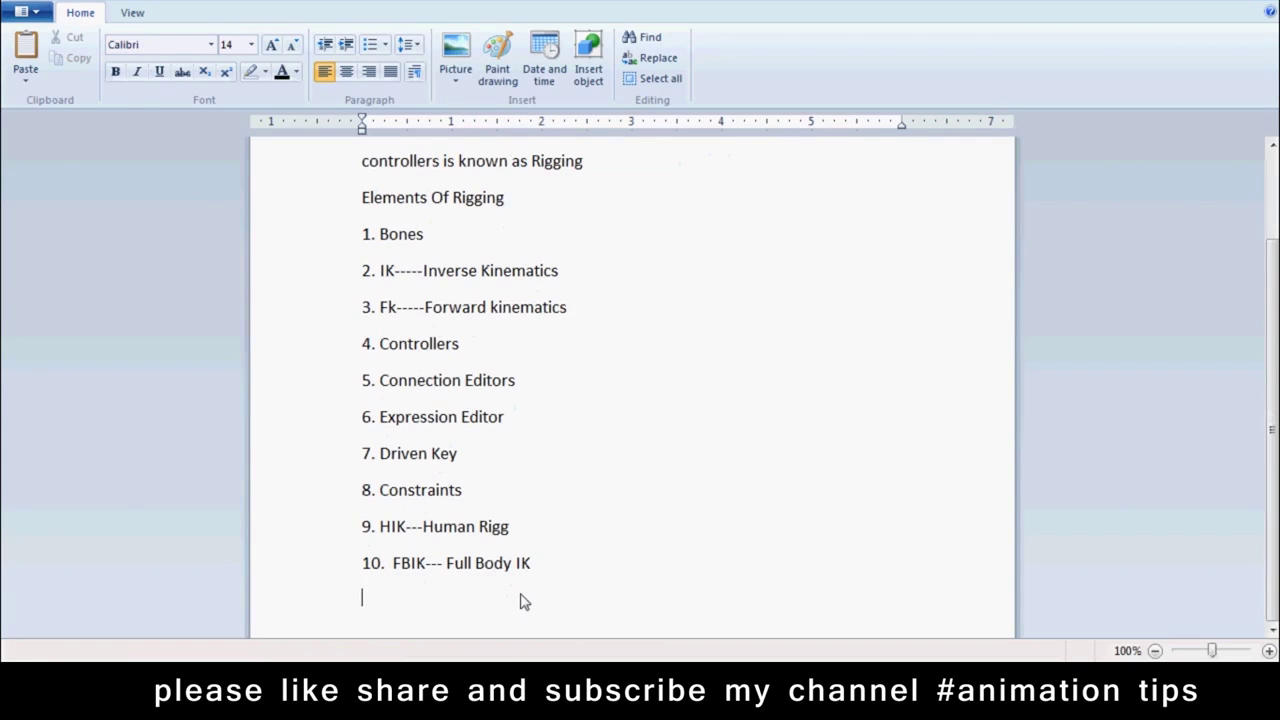
Add 11. Muscle Plugin, 12. Blend Shapes and 13. Deformers, then begin 14. Skining
text(11.  )
text(S)
key(BackSpace)
text(Muscle Plugin)
key(Return)
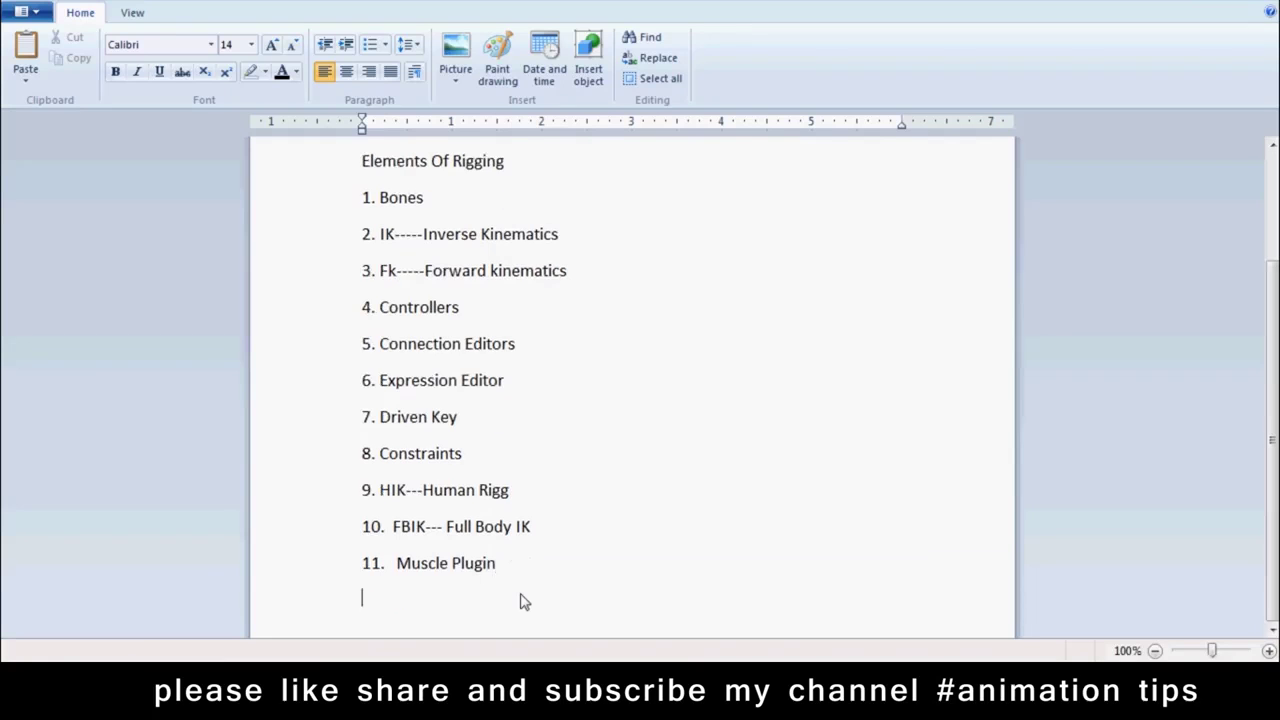
text(12.)
text(lend Shapes)
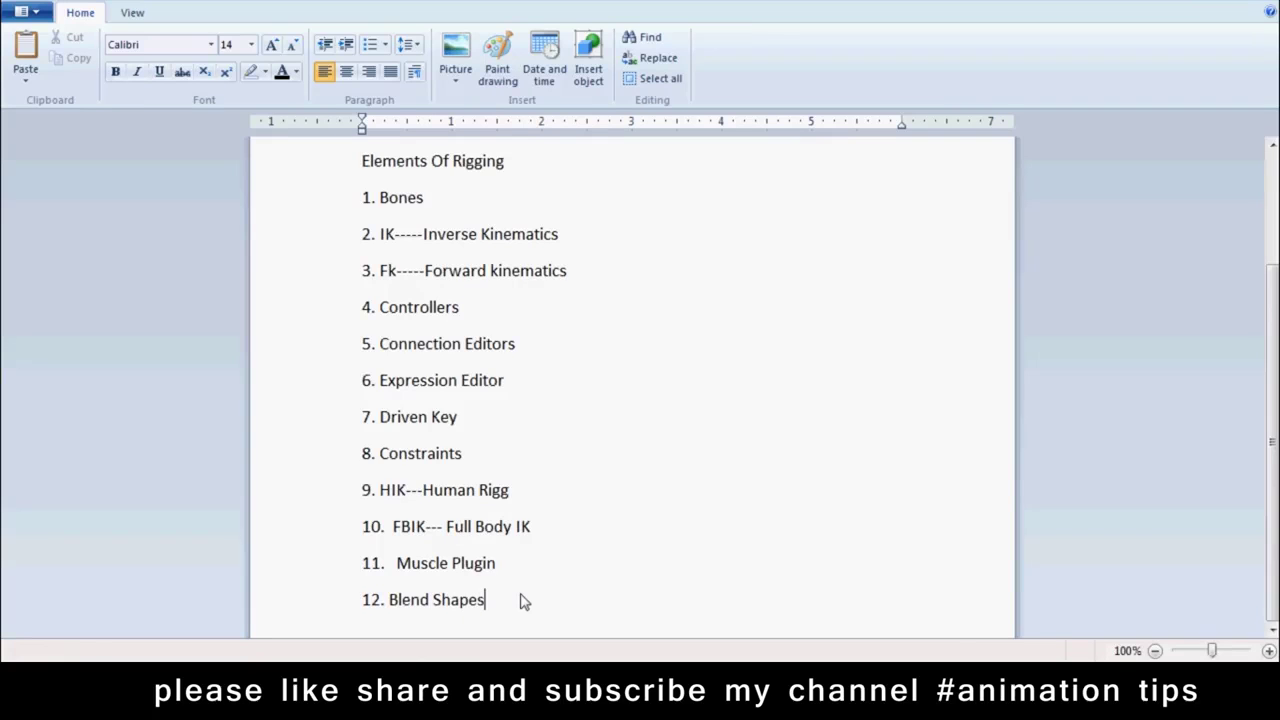
key(Return)
text(13)
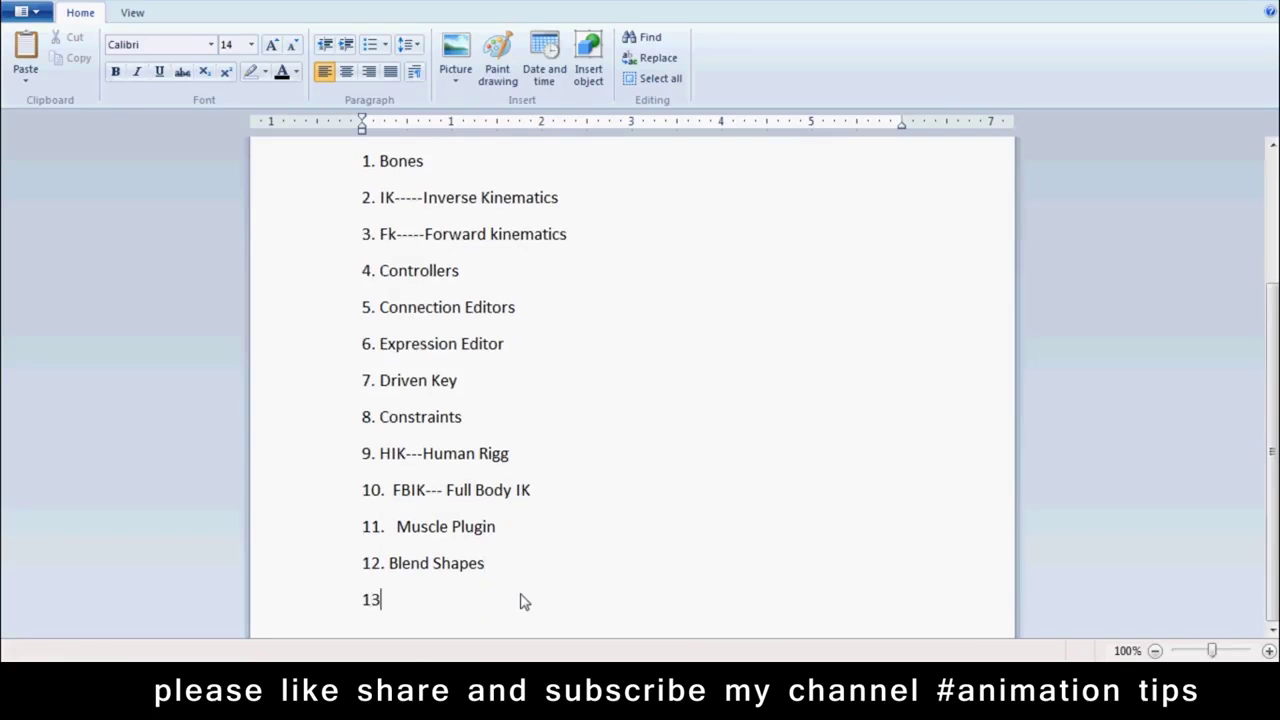
text(.)
text( Deformers)
key(Return)
text(14.)
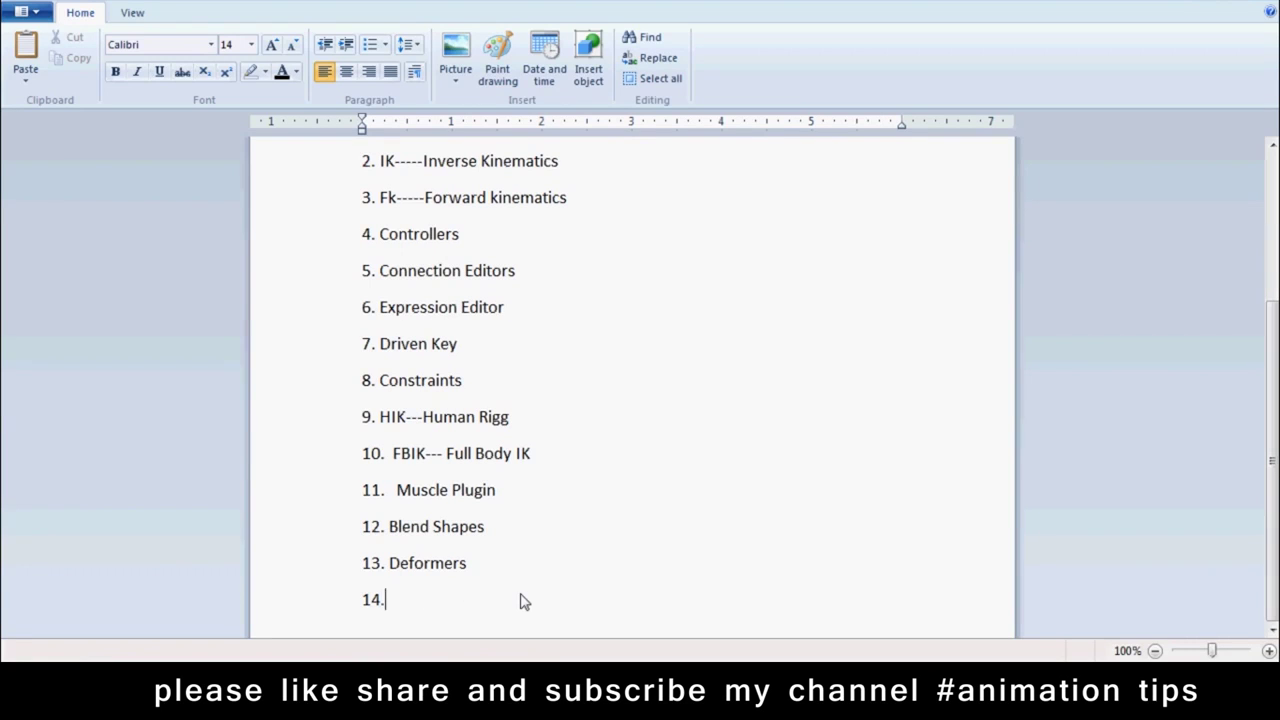
text( Skining)
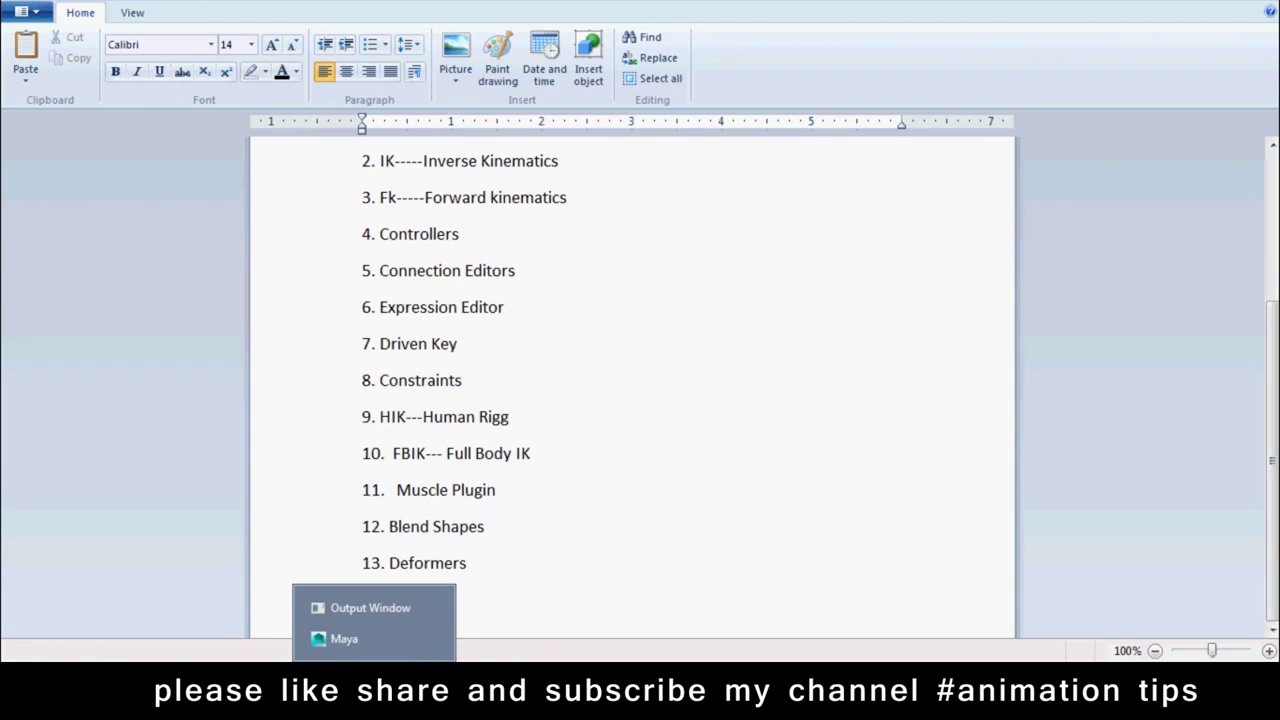
Bring Maya forward, switch to the Rigging menu set and maximize the window
click(345, 637)
click(58, 38)
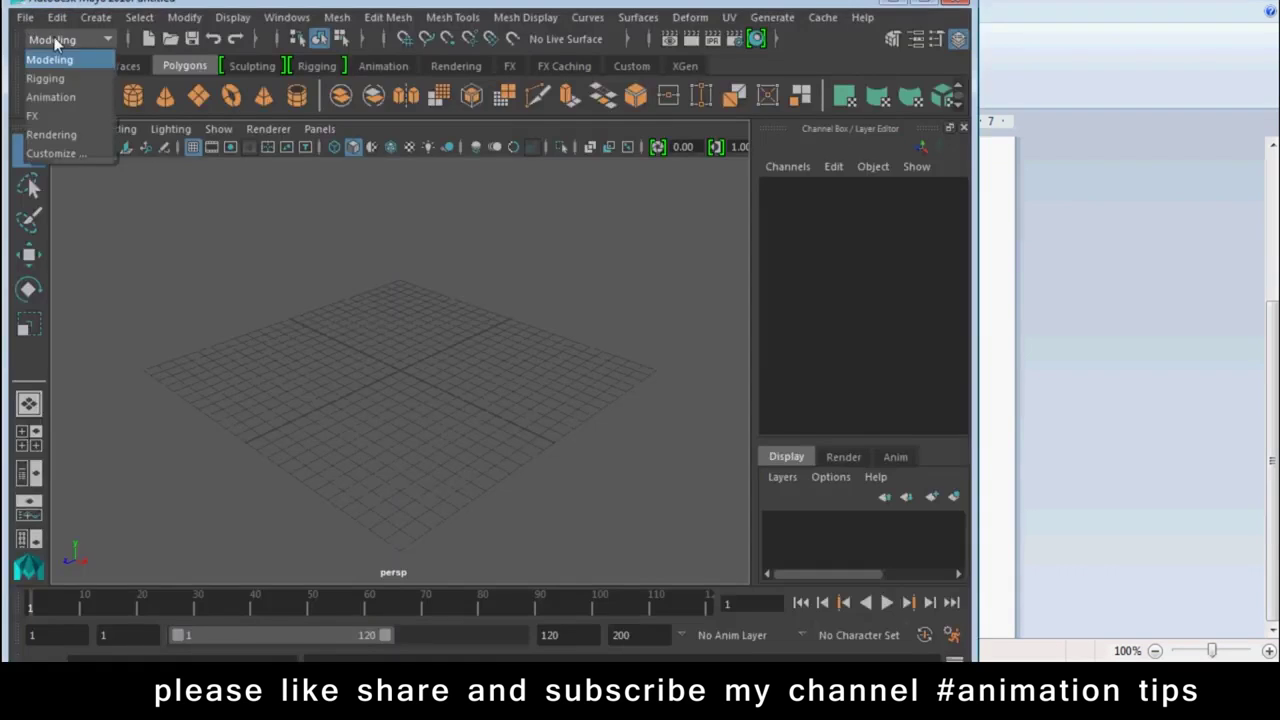
click(45, 77)
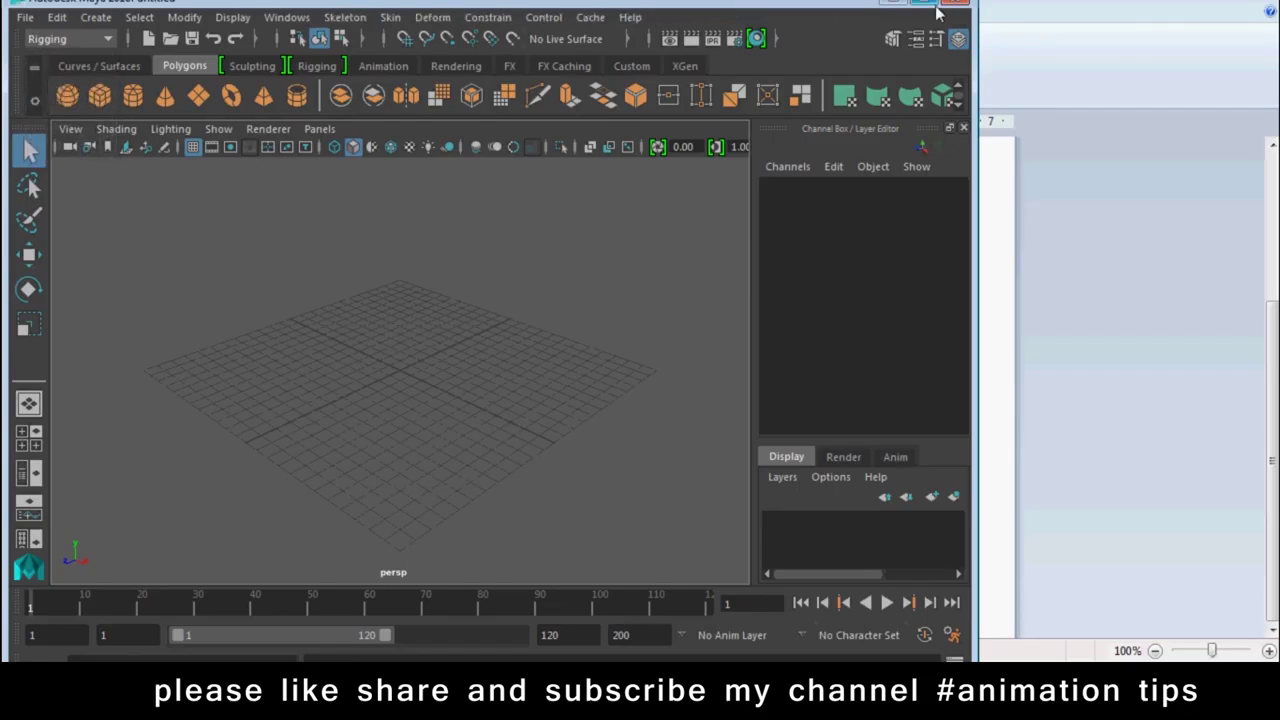
click(925, 4)
Browse the Deform menu, then bring the output log and screen recorder forward
click(458, 12)
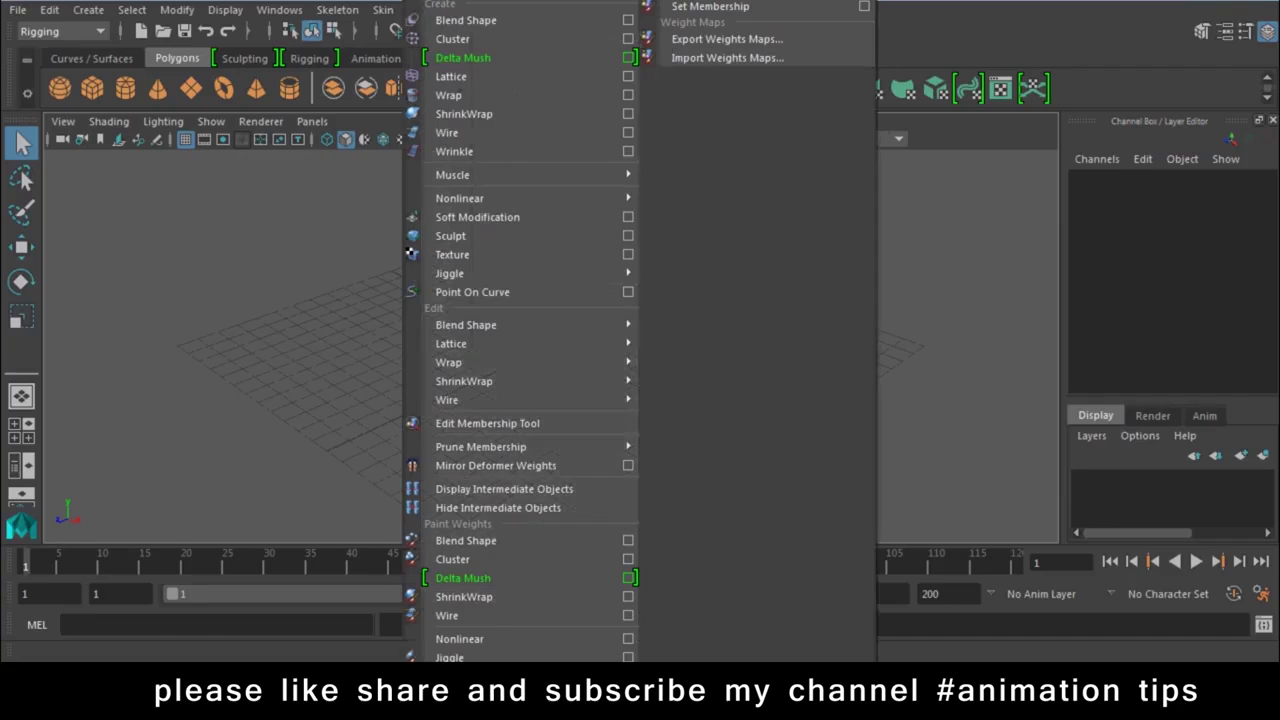
scroll(421, 20, down, 1)
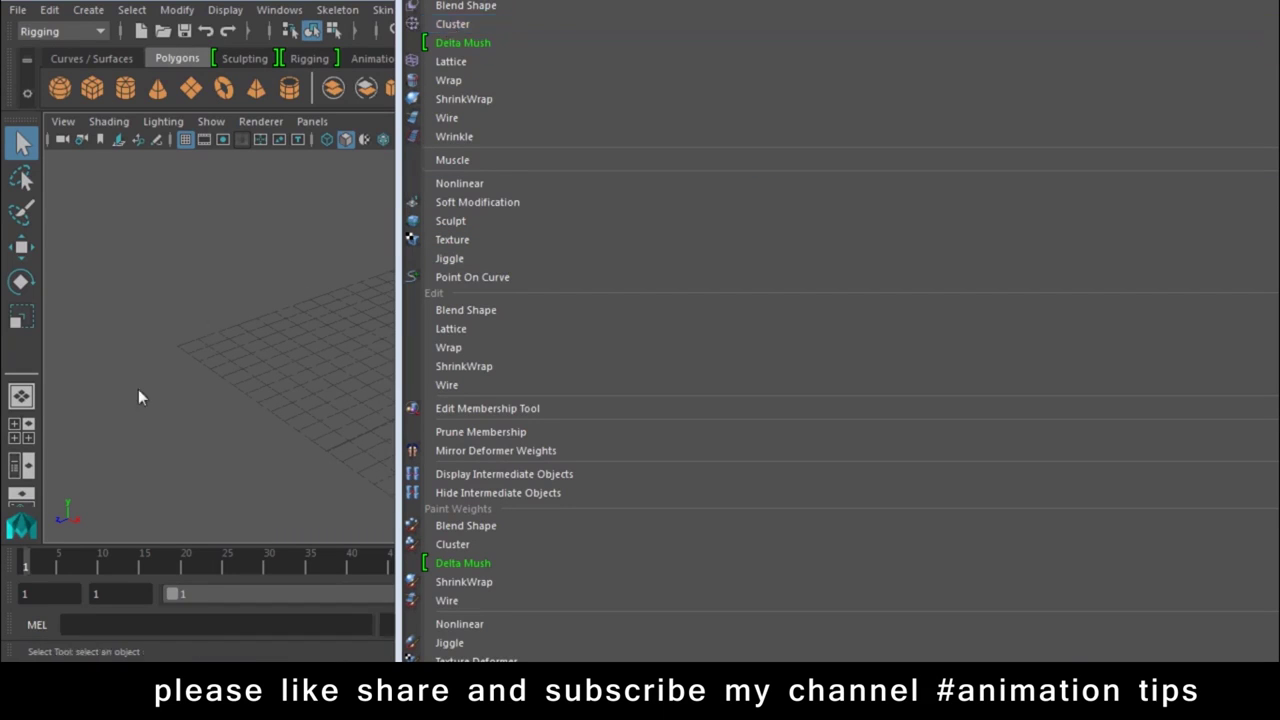
click(427, 608)
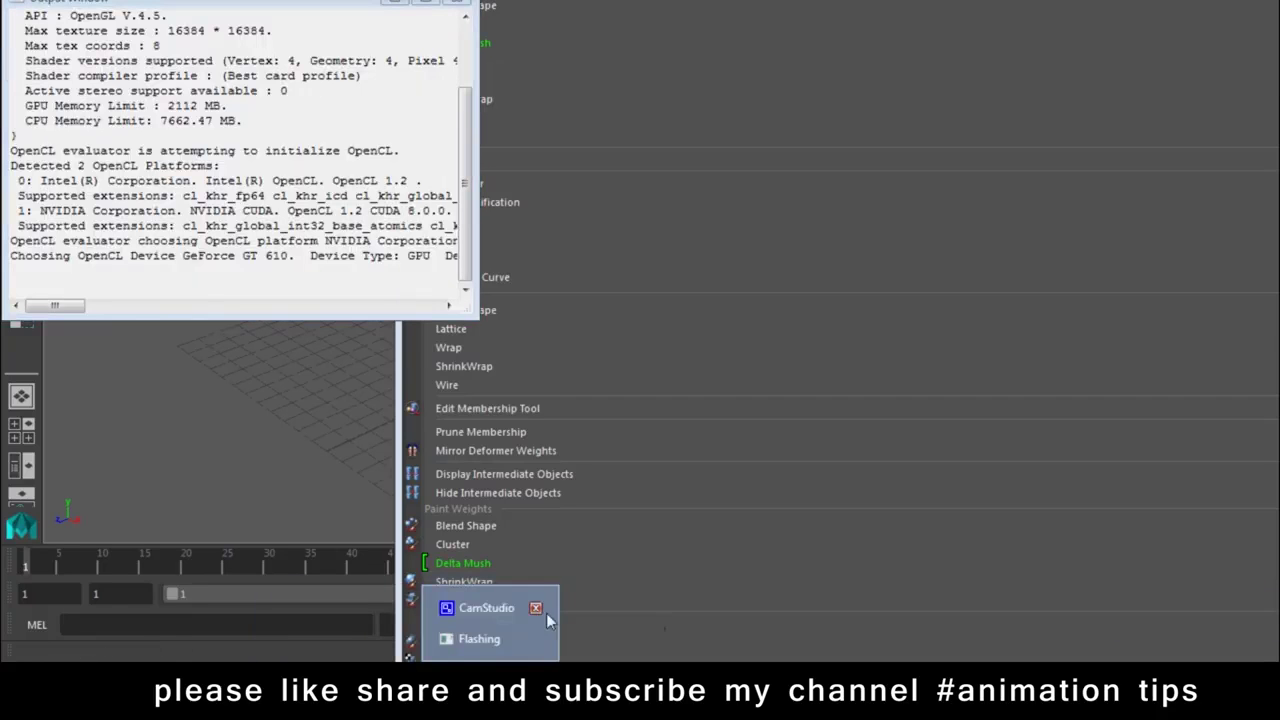
click(472, 609)
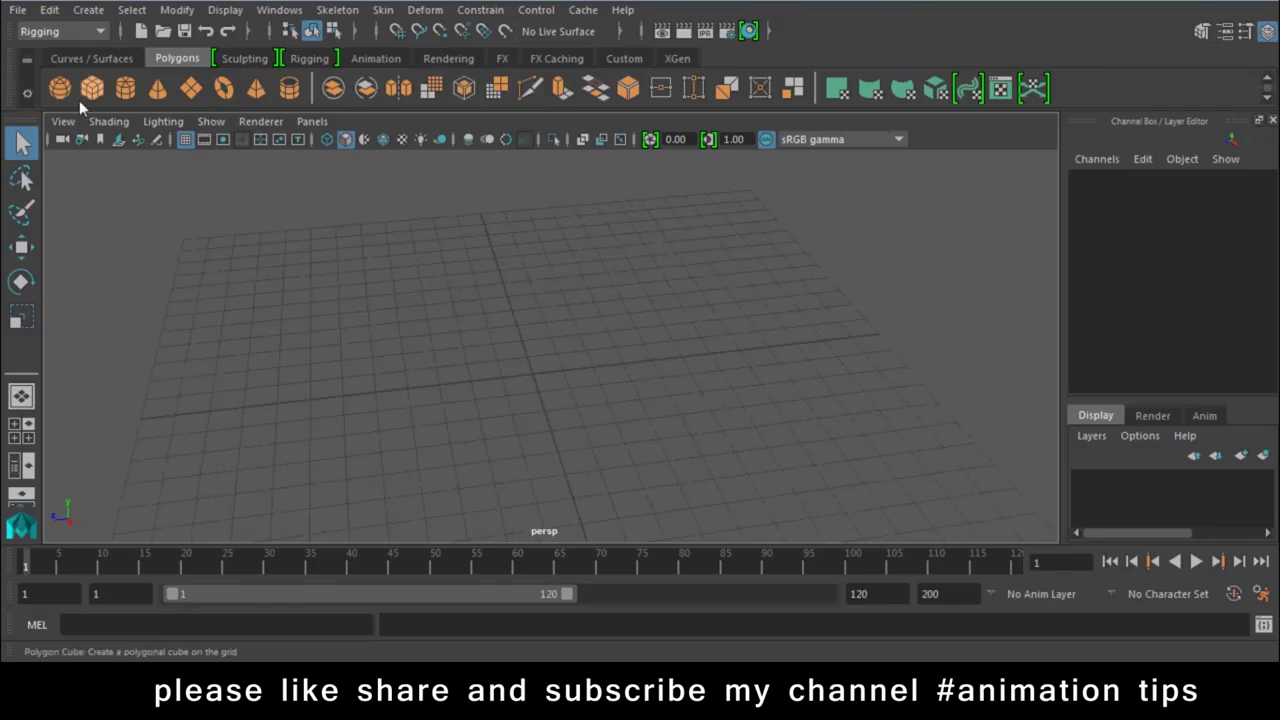
click(337, 10)
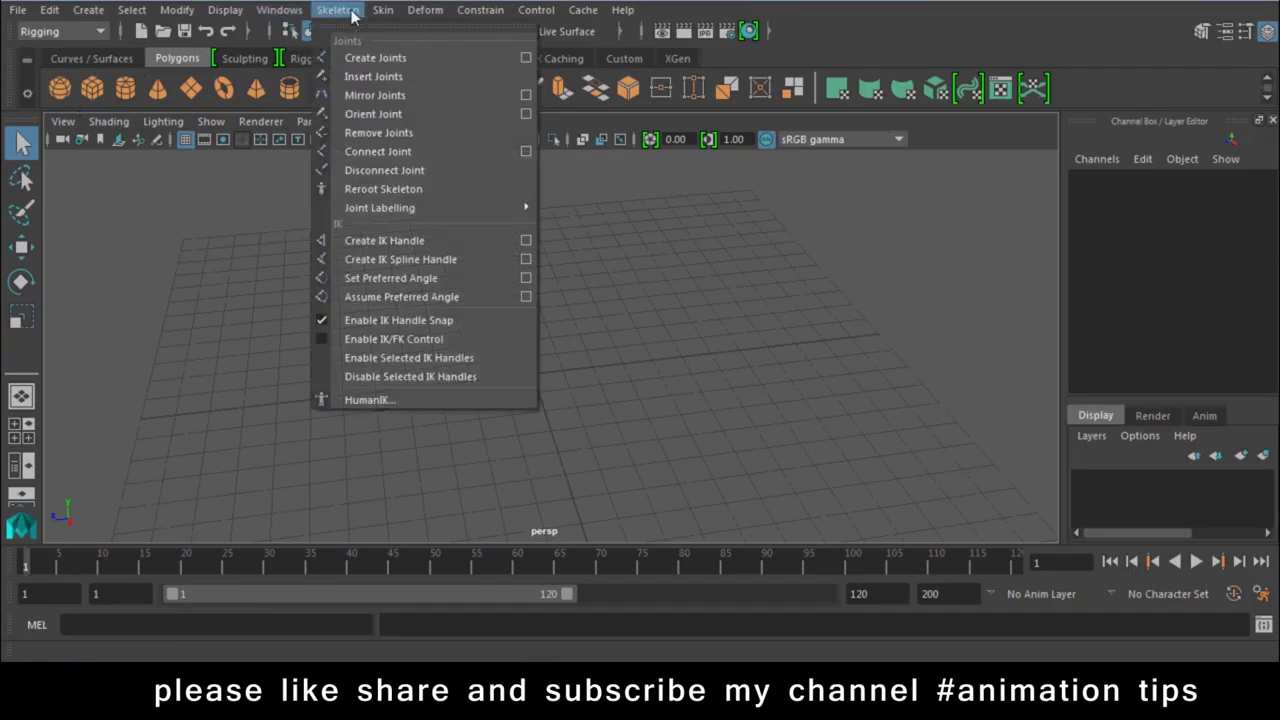
click(384, 58)
key(space)
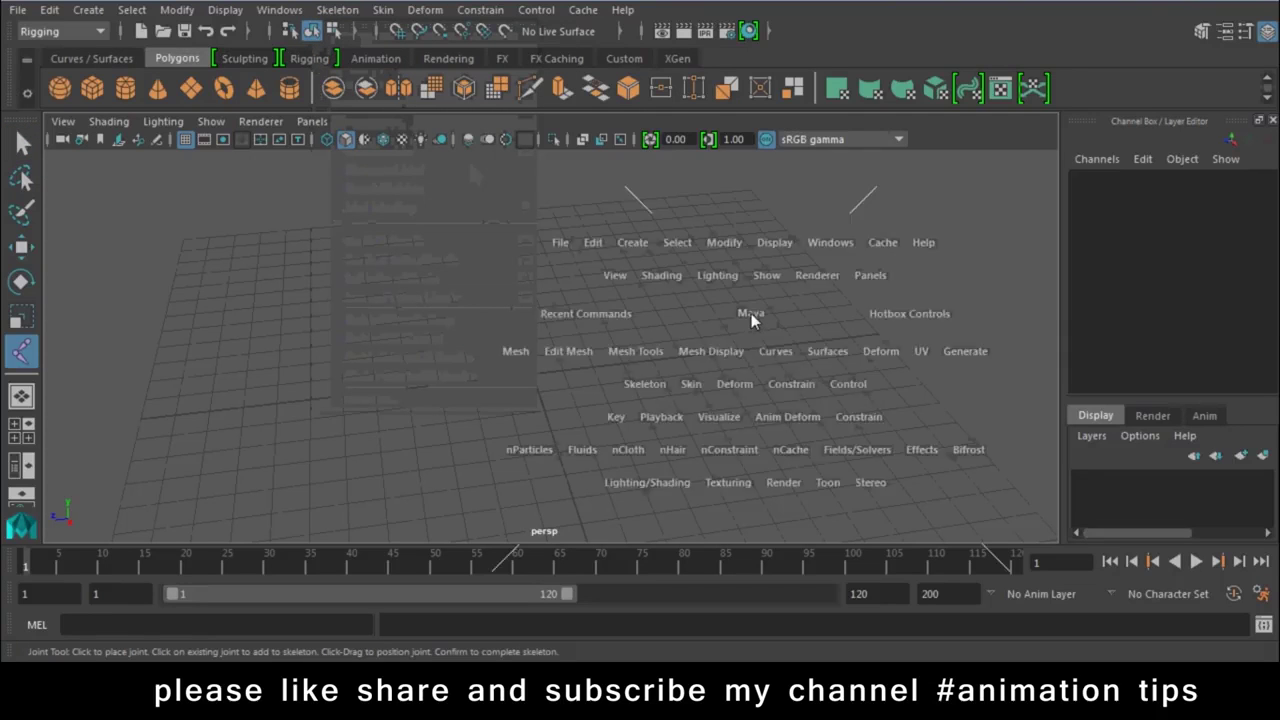
click(751, 315)
drag(751, 317, 742, 372)
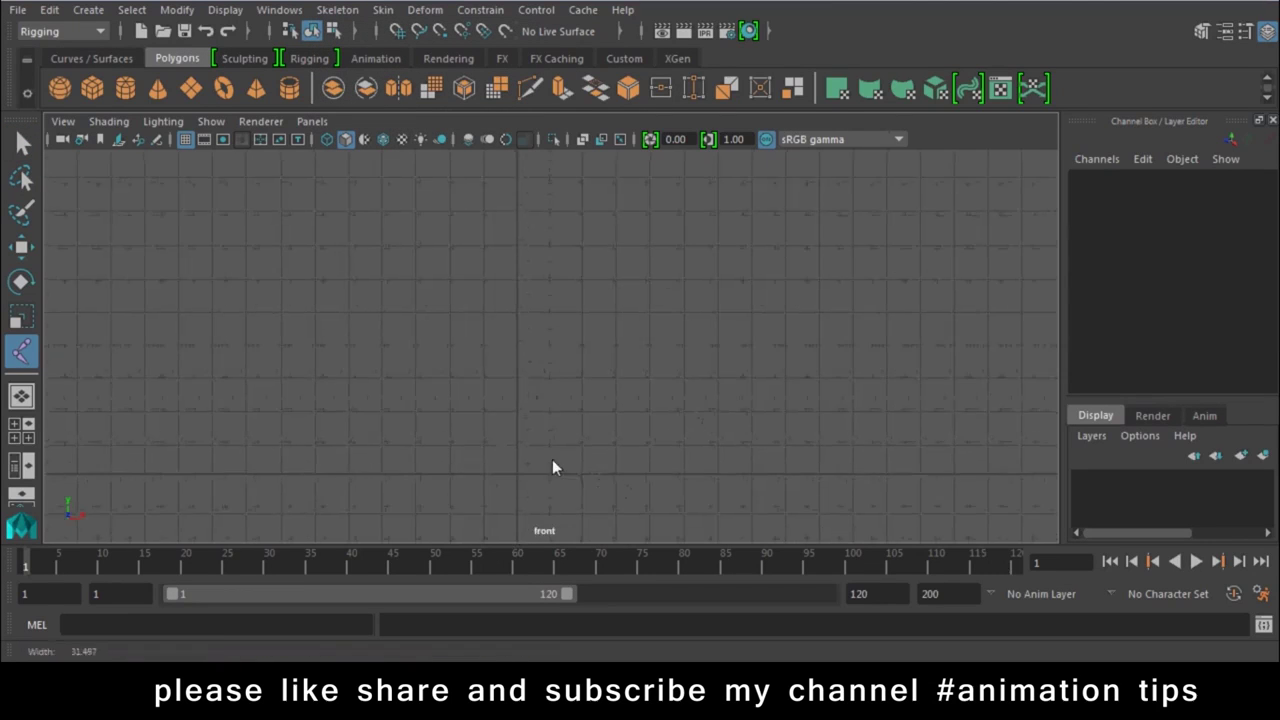
click(523, 474)
click(525, 408)
click(543, 330)
click(593, 289)
click(658, 261)
click(763, 250)
click(859, 238)
key(w)
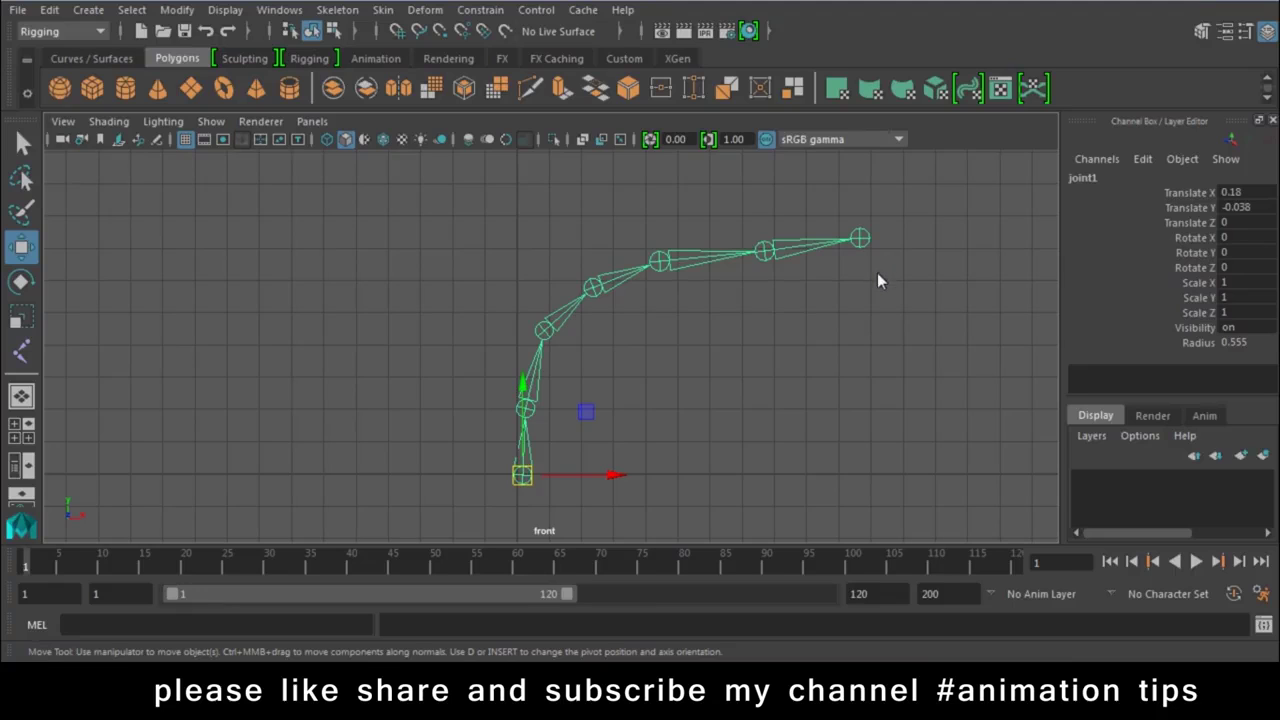
key(Delete)
click(340, 10)
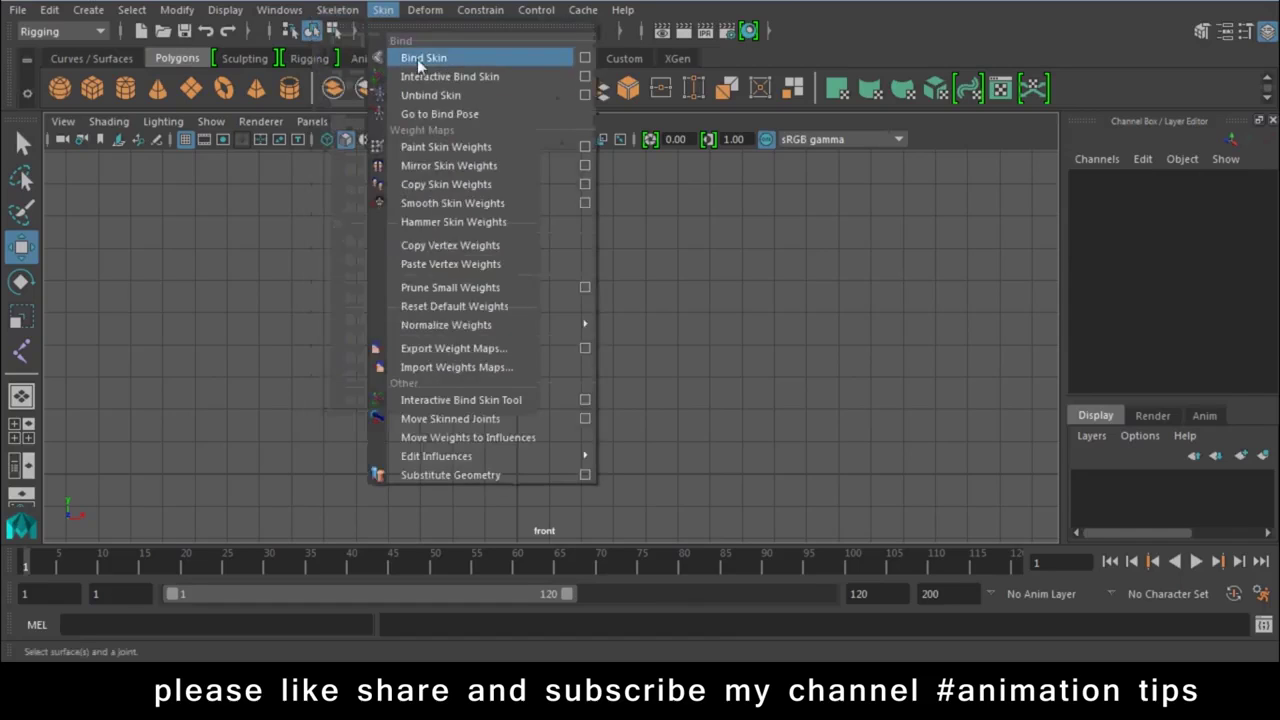
mouse_move(383, 10)
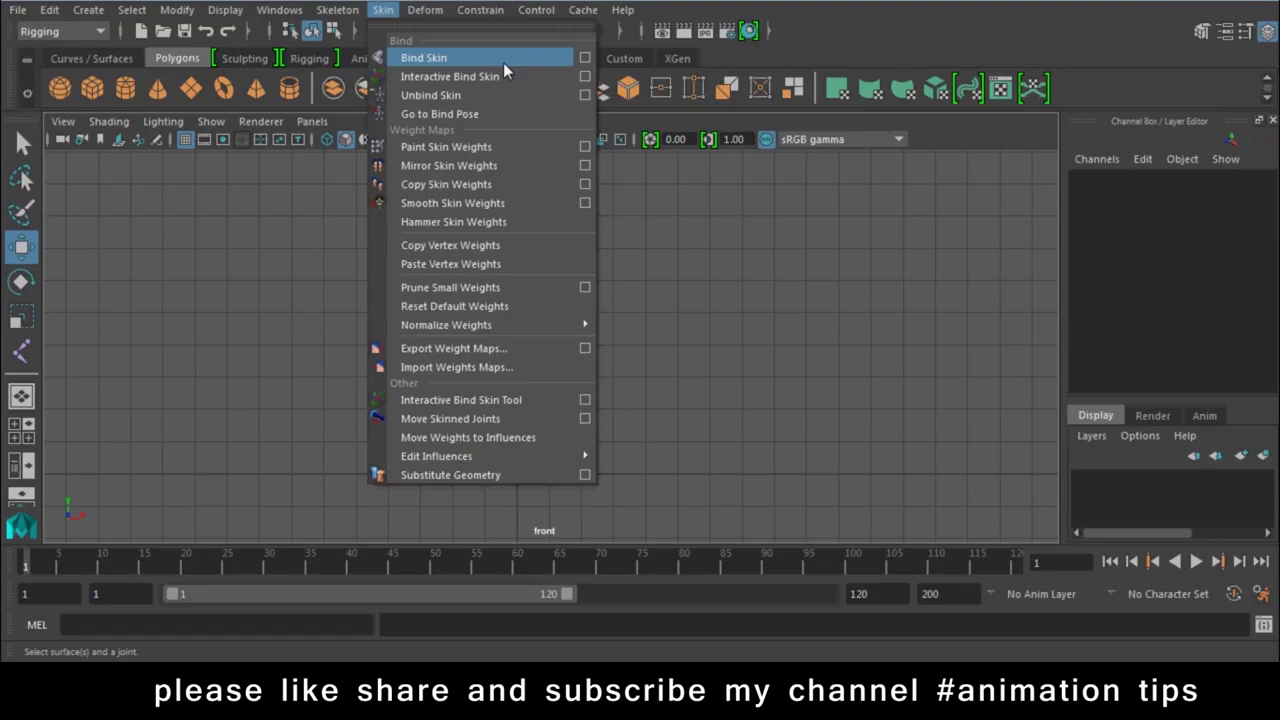
click(424, 9)
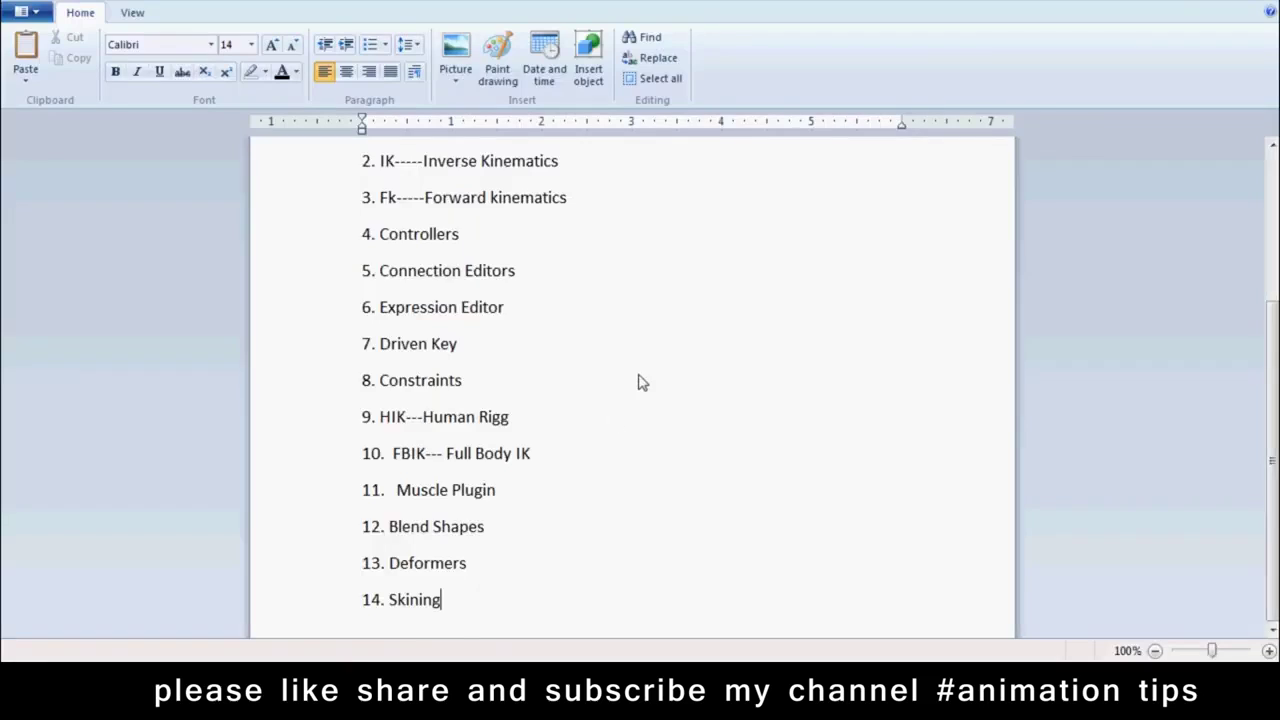
scroll(650, 372, up, 3)
scroll(620, 400, up, 2)
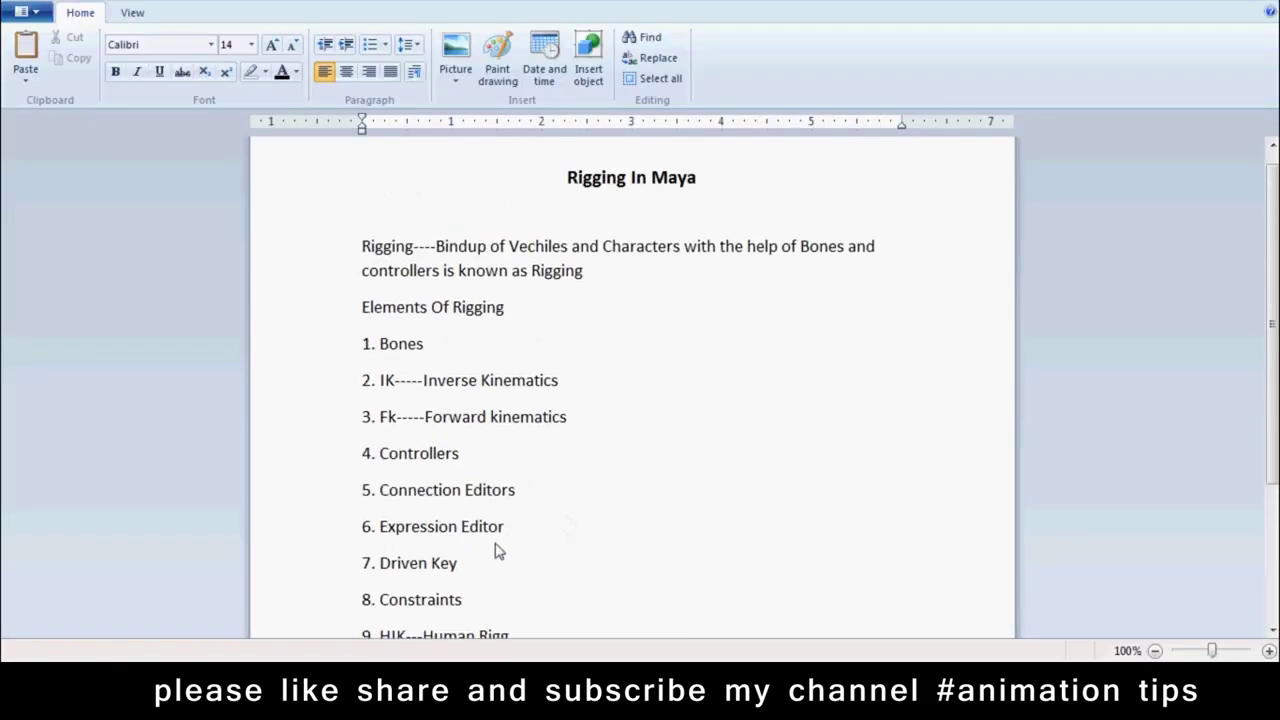
Select the '6. Expression Editor' line, return to Maya and switch the viewport to Perspective
drag(570, 528, 323, 530)
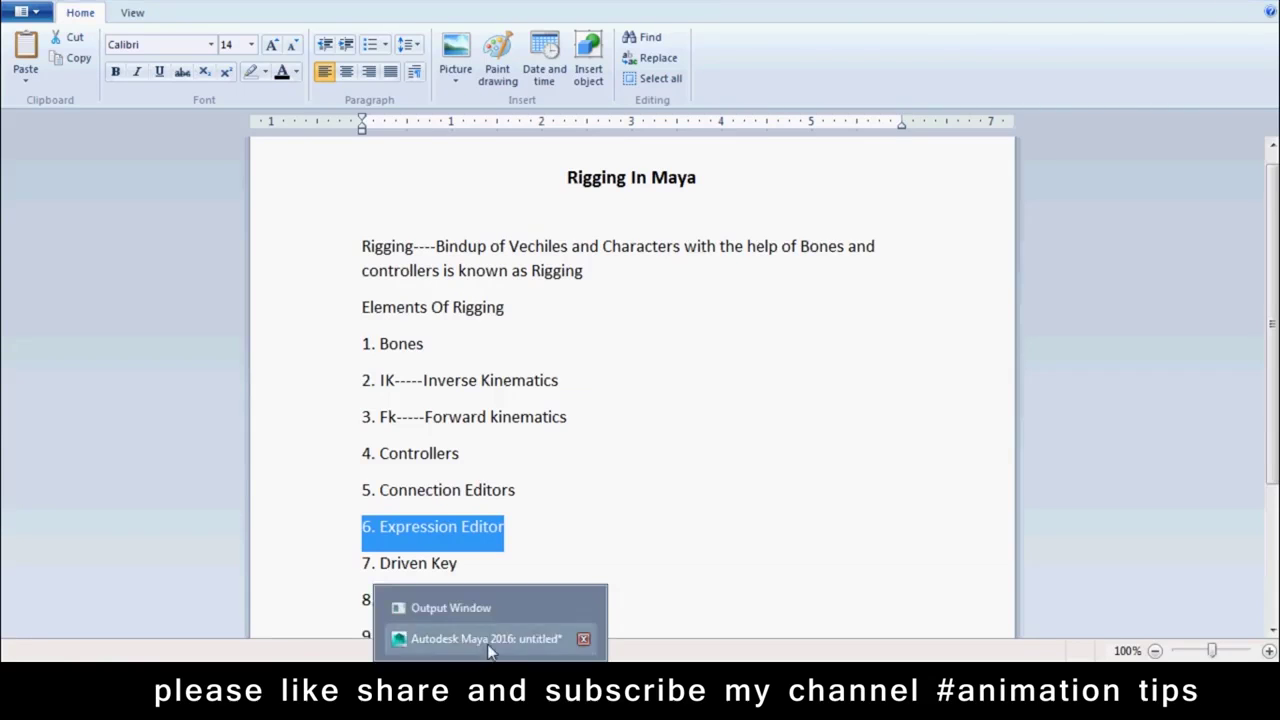
click(490, 636)
key(space)
drag(468, 418, 465, 349)
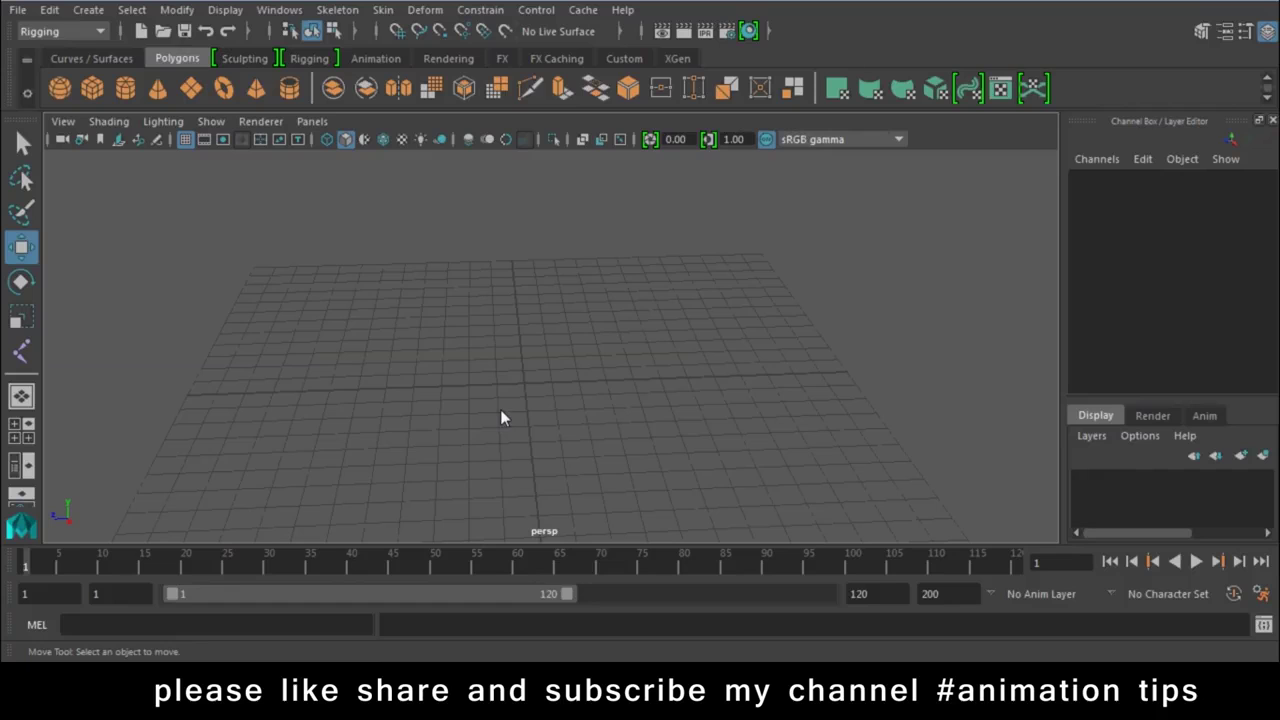
Turn on interactive creation for polygon primitives and delete the default cube
click(92, 88)
drag(387, 372, 440, 398)
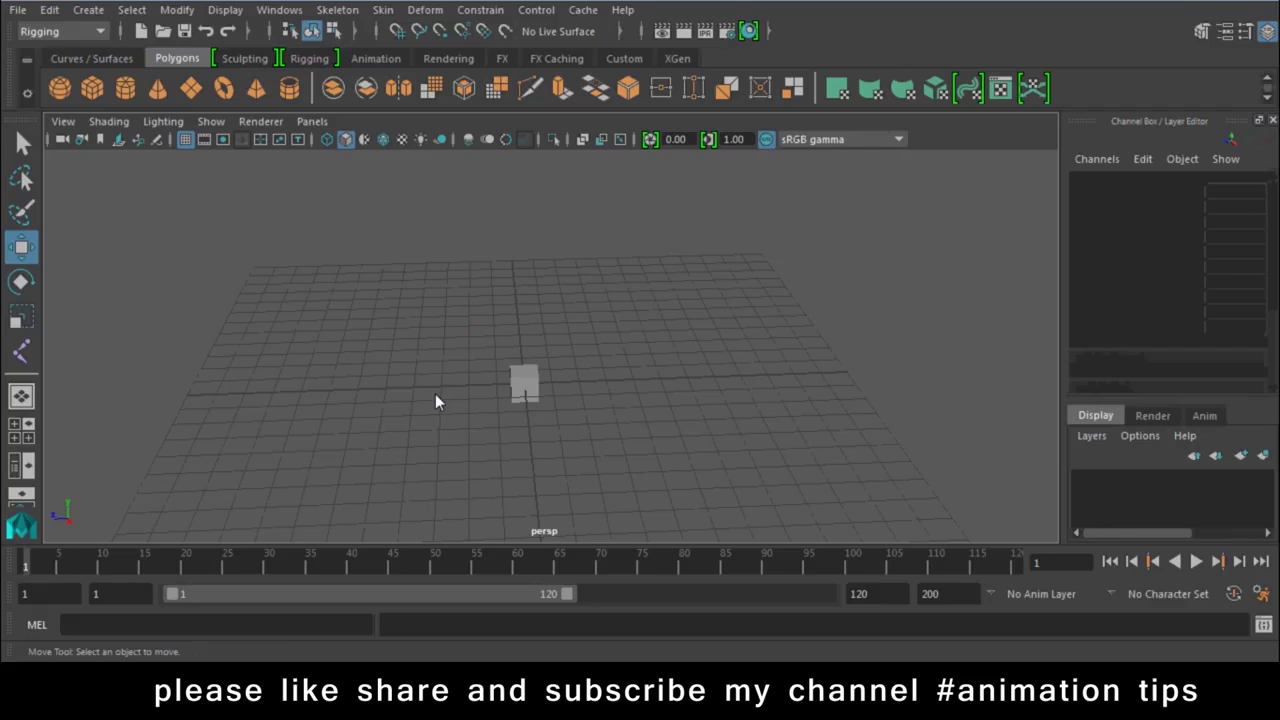
click(89, 12)
mouse_move(142, 58)
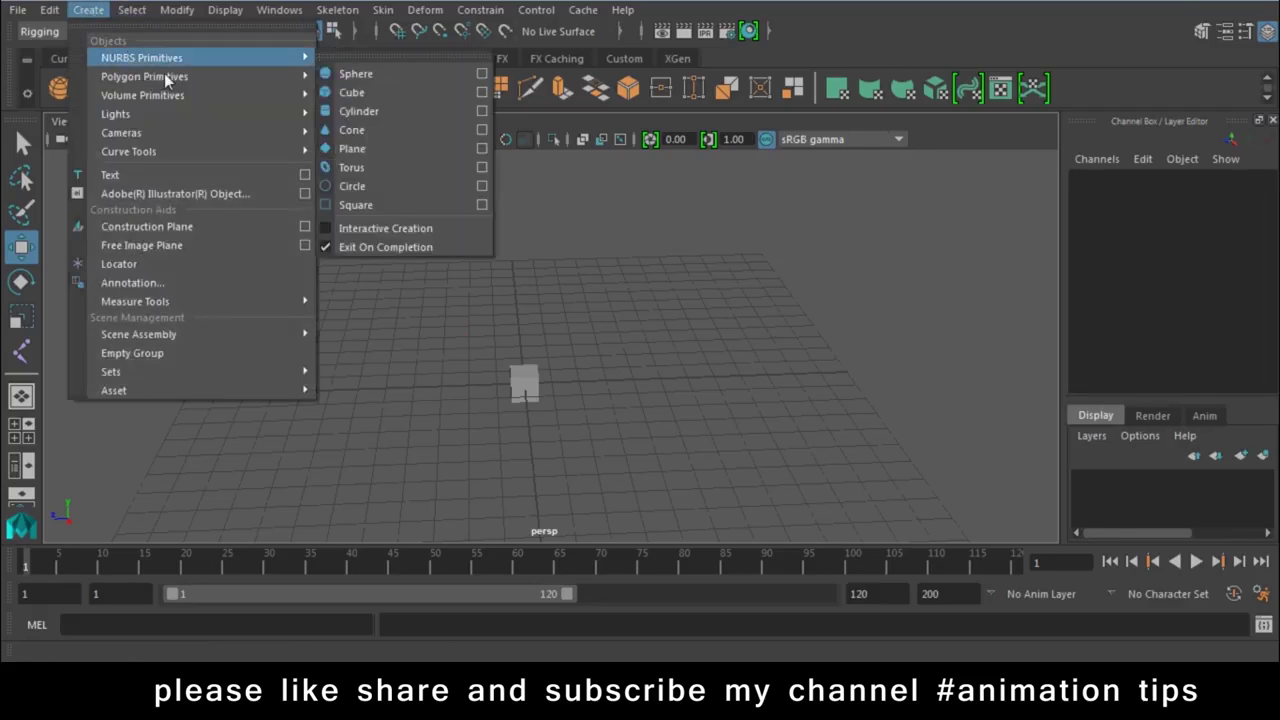
click(343, 327)
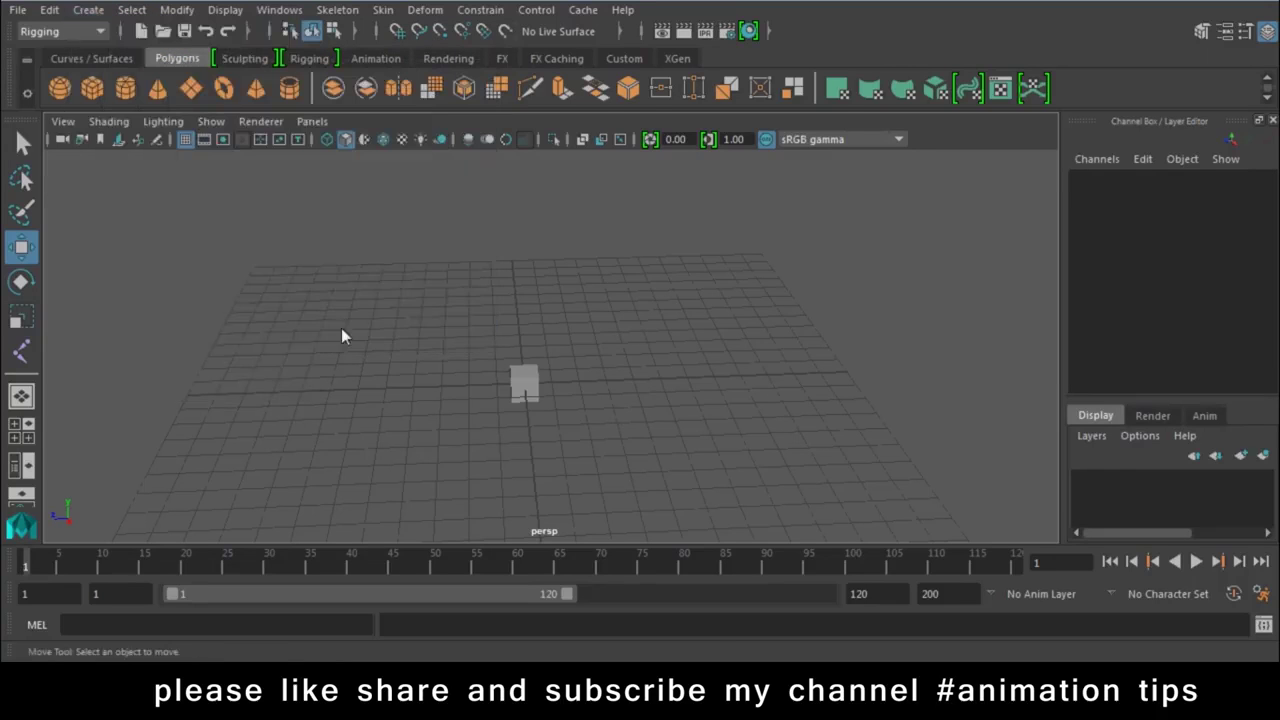
click(543, 355)
key(Delete)
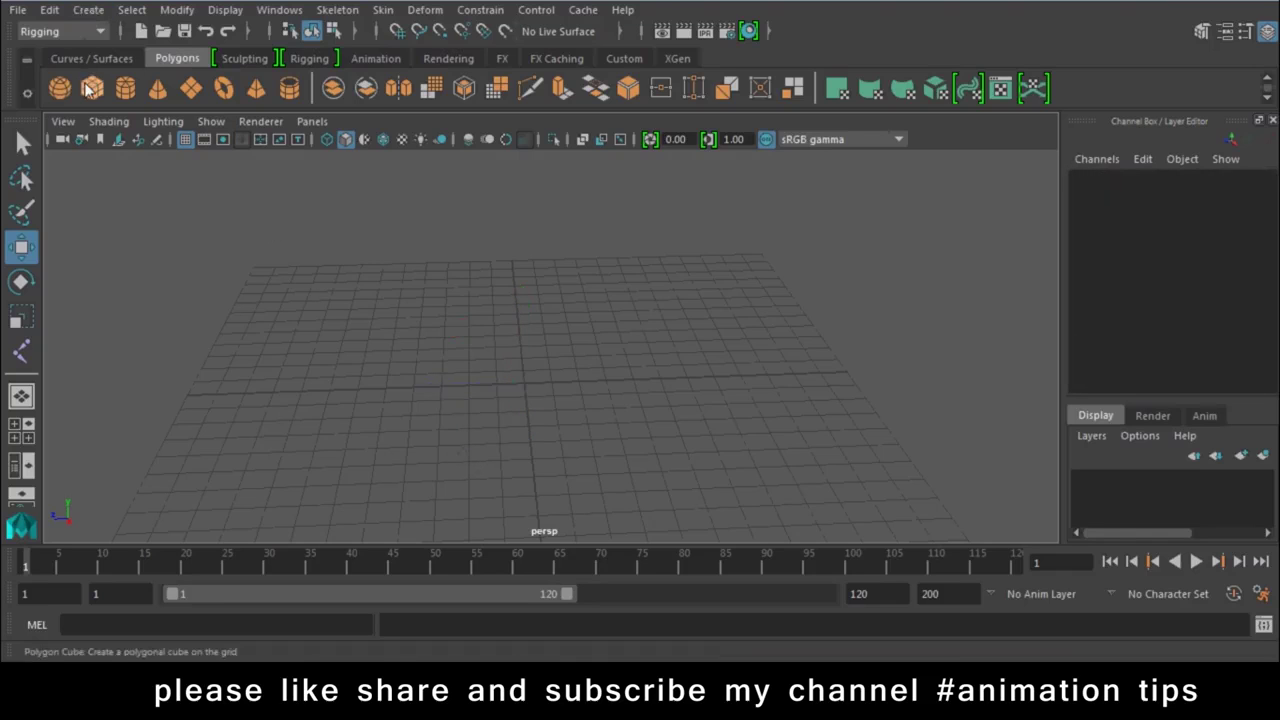
Draw a tall polygon box and a cylinder beside it on the grid
click(91, 89)
mouse_move(355, 362)
mouse_down()
mouse_move(402, 399)
mouse_move(400, 286)
mouse_up()
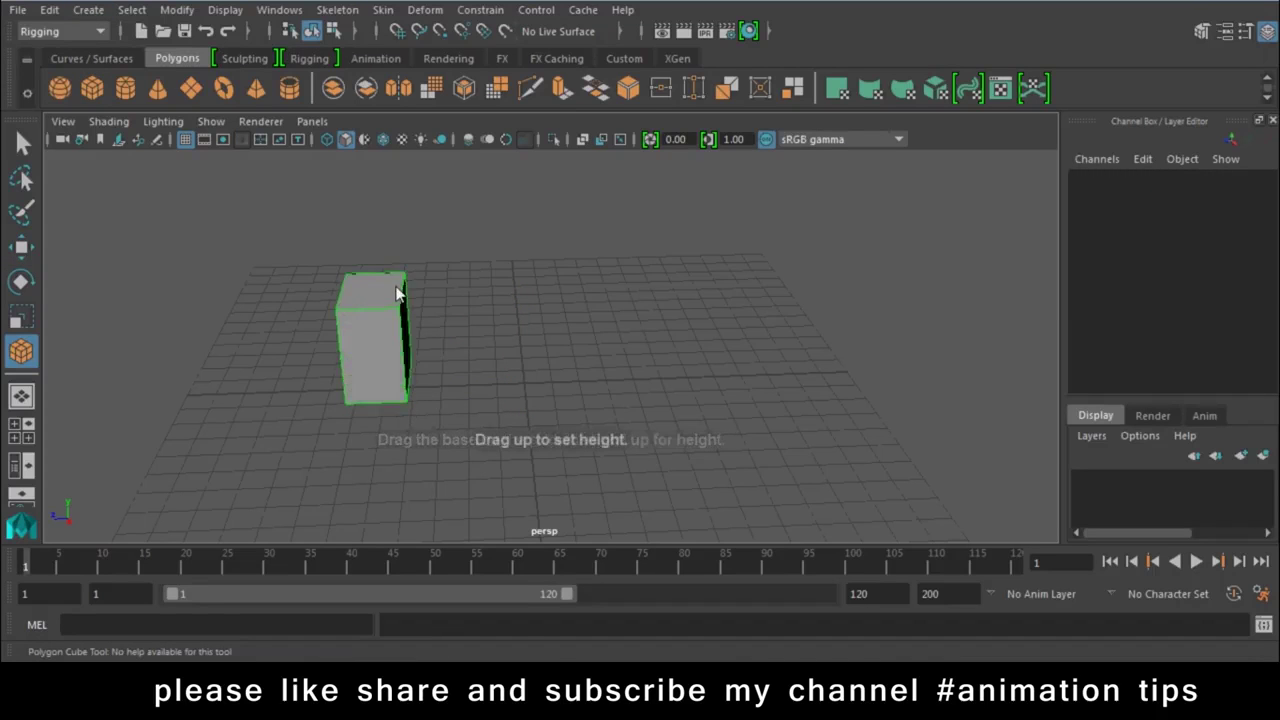
click(125, 89)
drag(811, 381, 812, 330)
mouse_move(700, 380)
alt+mouse_down()
mouse_move(706, 400)
mouse_move(722, 318)
mouse_move(755, 324)
mouse_move(582, 326)
alt+mouse_up()
Extrude the cylinder's side faces with Keep Faces Together off, then return to object mode
right_click(722, 318)
key(Down)
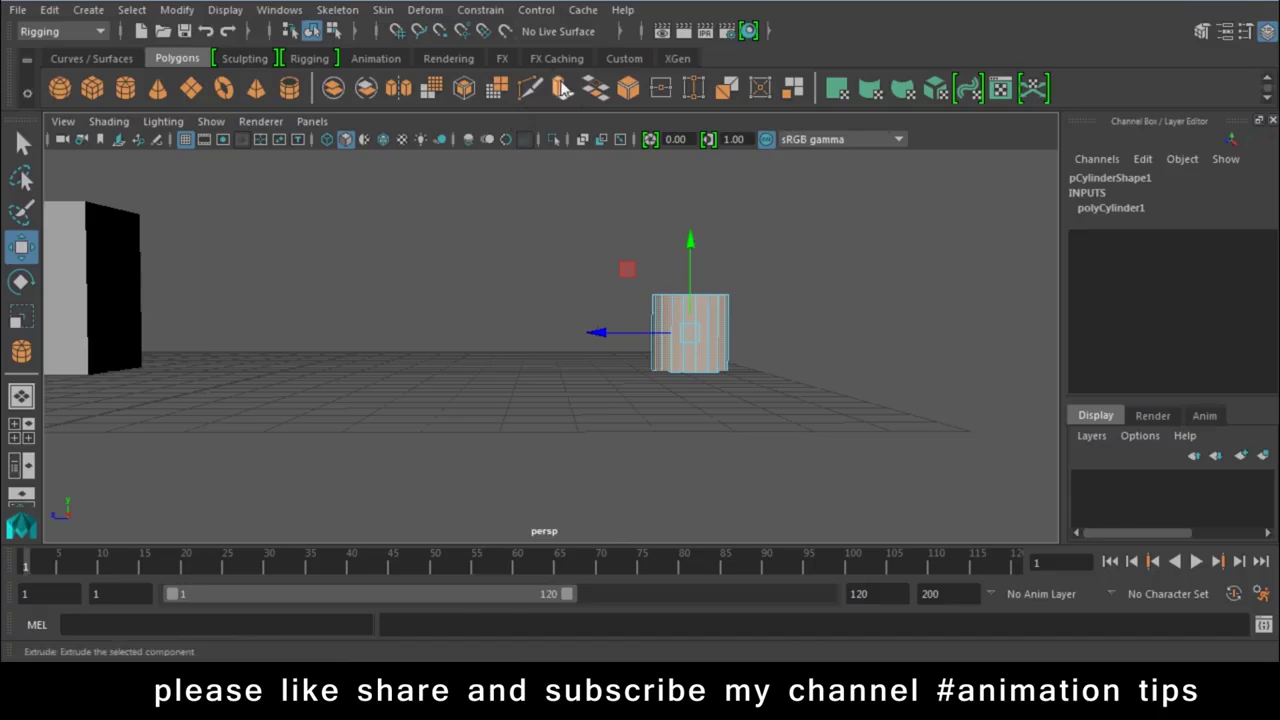
click(563, 88)
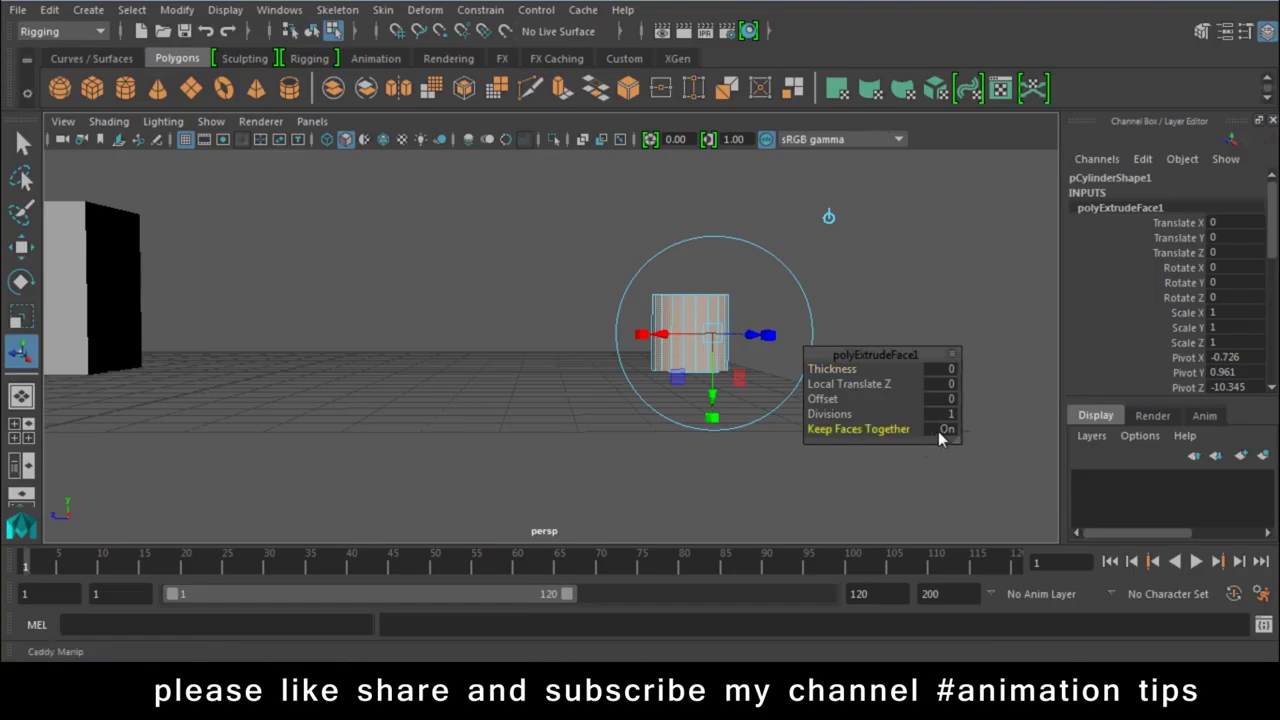
click(942, 431)
alt+drag(568, 333, 790, 342)
right_click(688, 236)
click(780, 132)
mouse_move(707, 524)
alt+mouse_down()
mouse_move(603, 414)
mouse_move(695, 328)
alt+mouse_up()
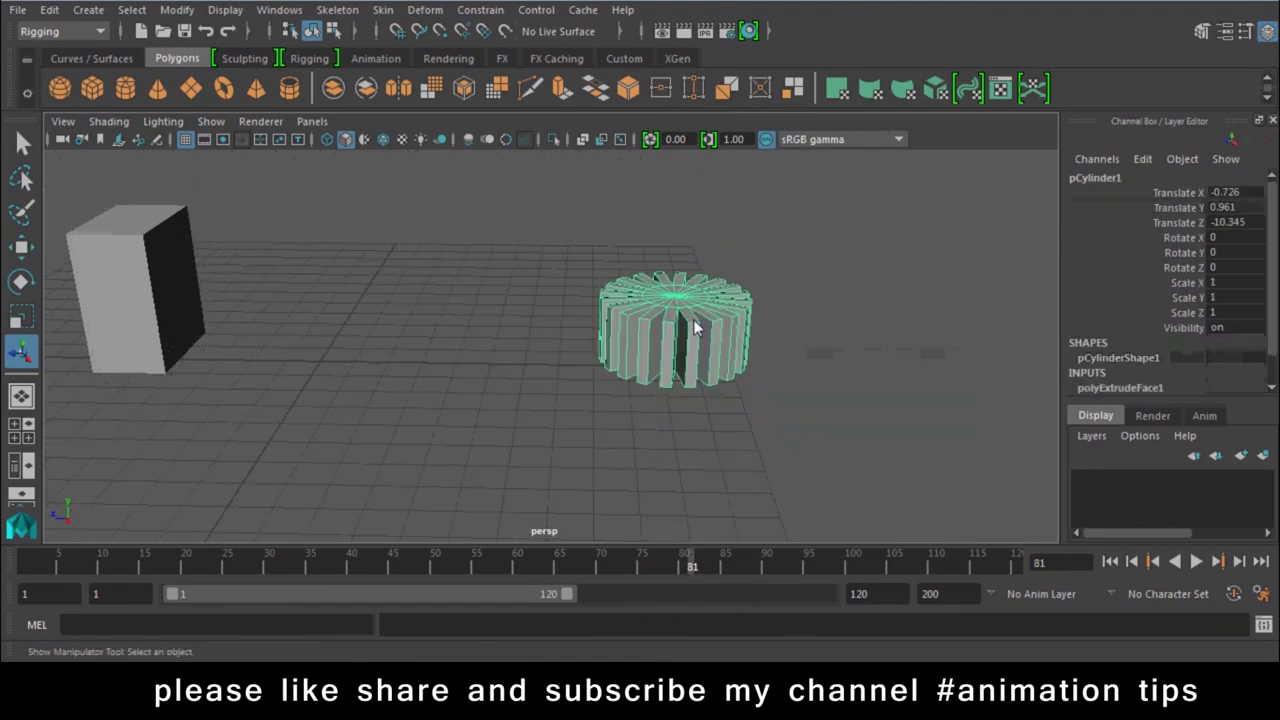
Flatten the gear to Scale Y 0.235 and reselect it
key(r)
drag(678, 244, 675, 316)
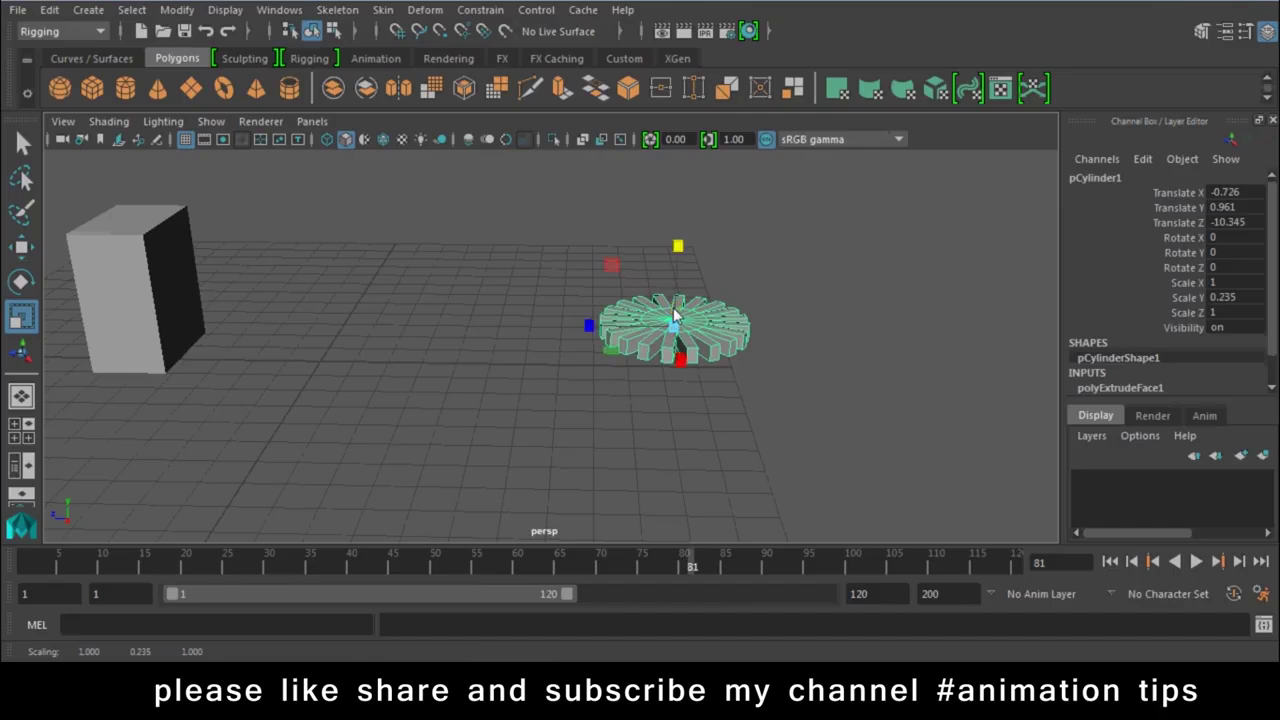
click(198, 355)
alt+drag(180, 389, 517, 363)
click(625, 340)
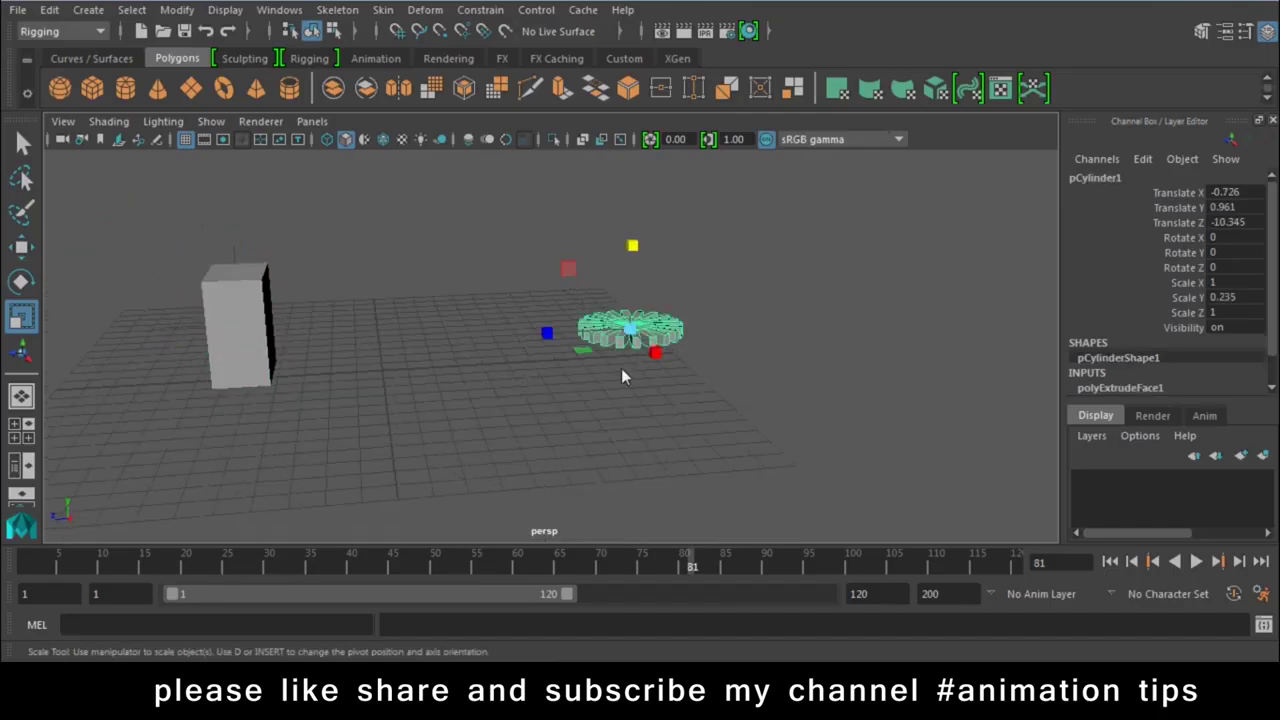
Test-spin the gear about its vertical axis, undo the rotations and deselect it
key(e)
drag(632, 350, 257, 345)
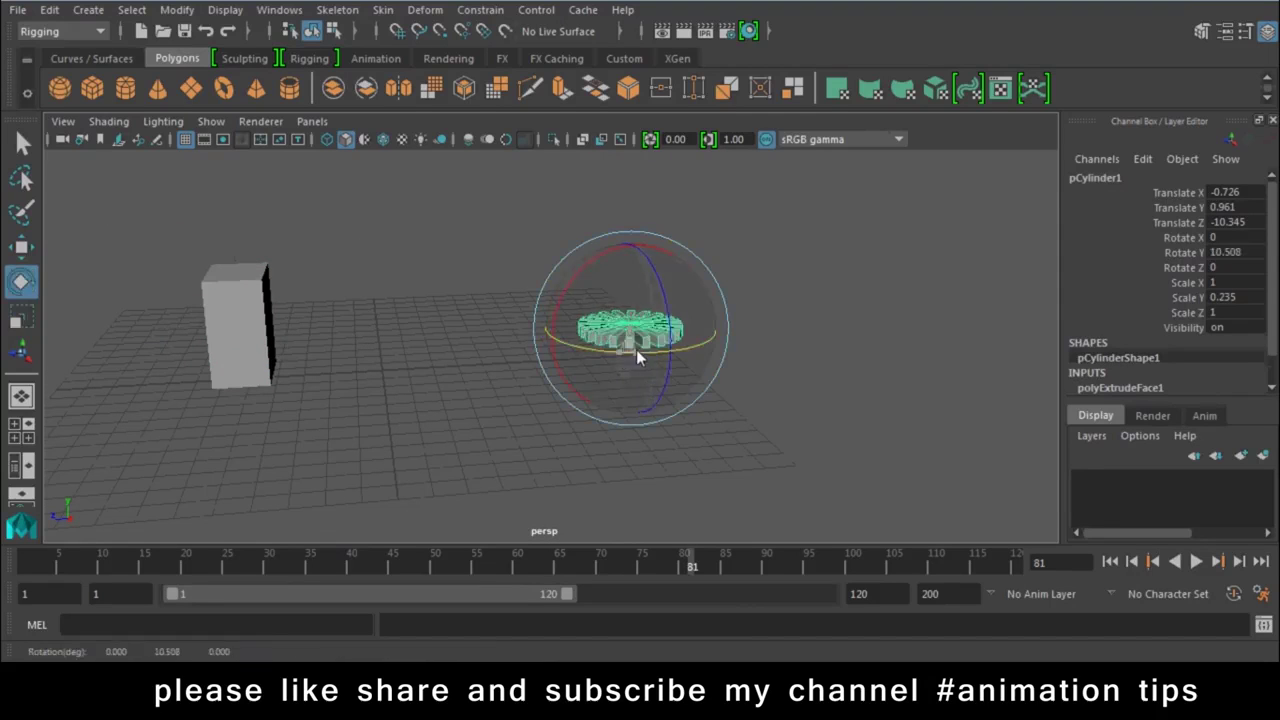
drag(650, 358, 204, 340)
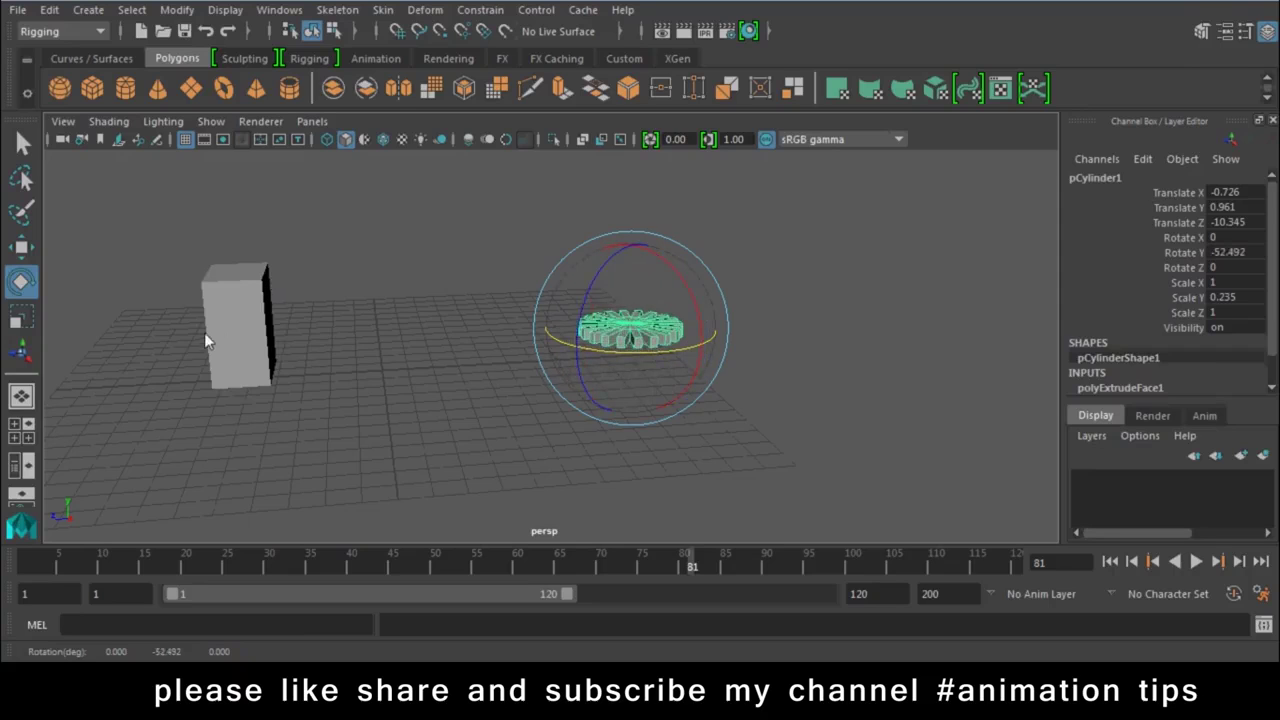
key(ctrl+z)
key(ctrl+z)
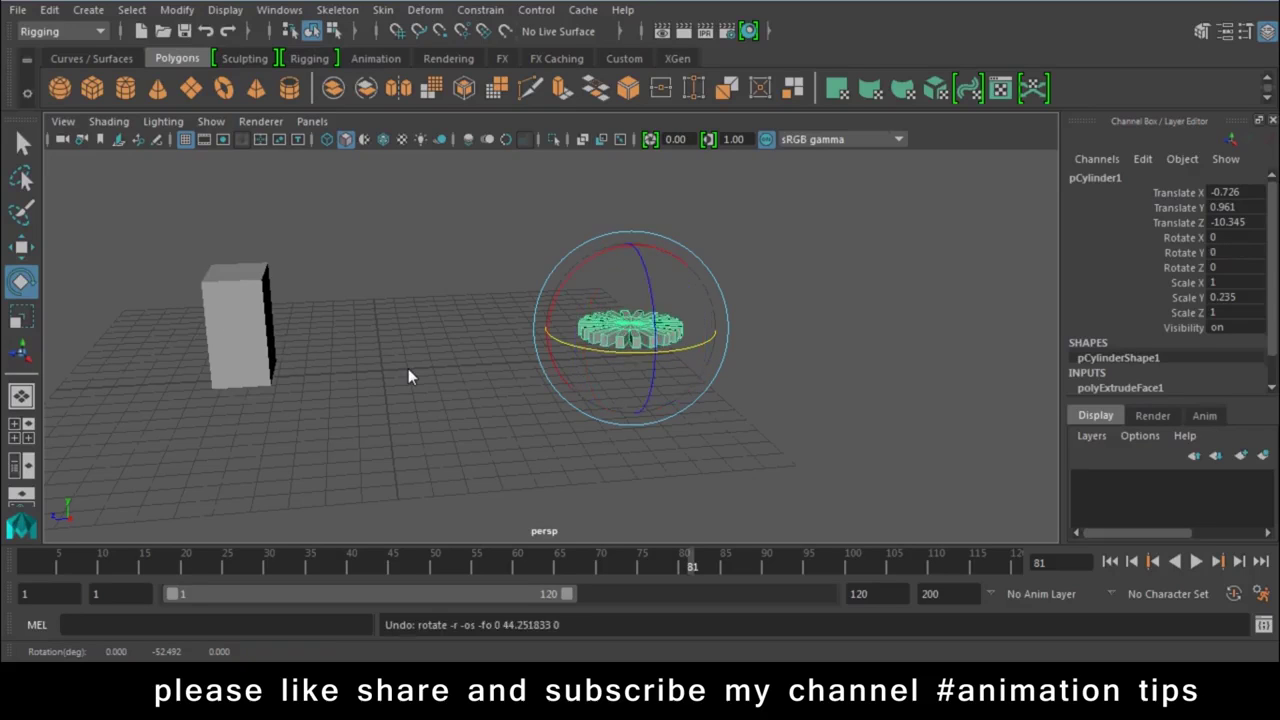
click(424, 362)
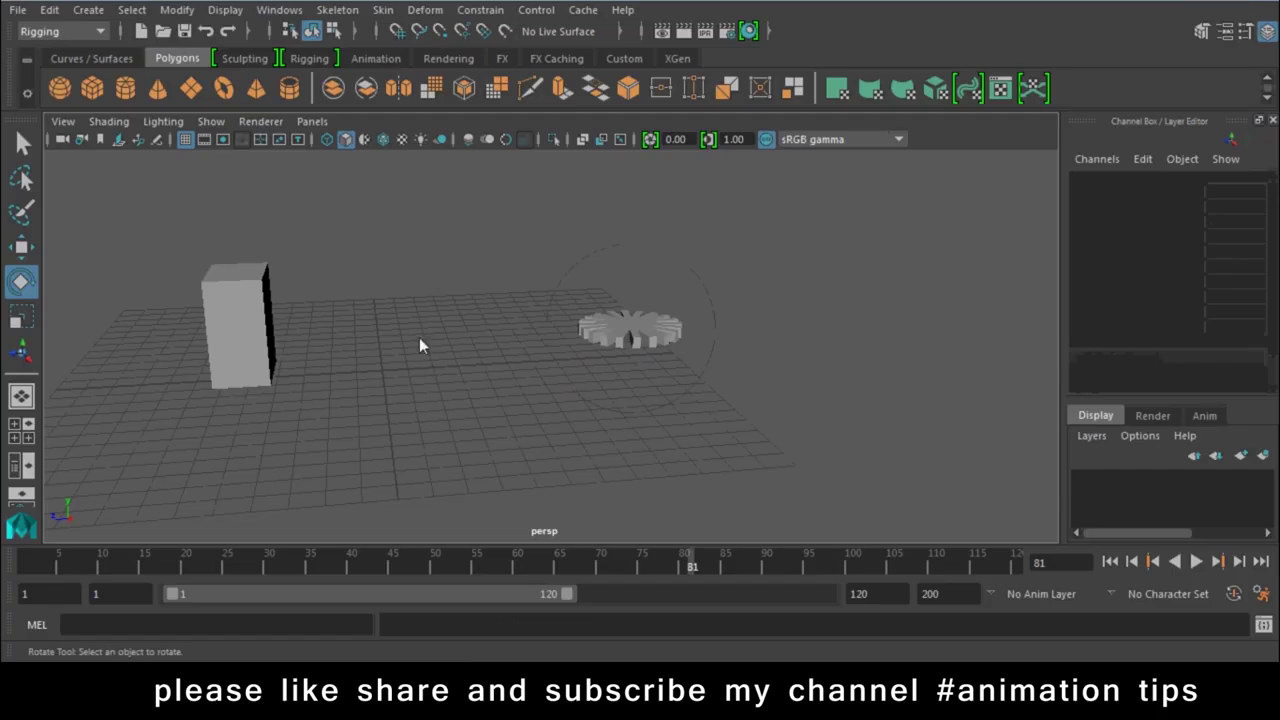
Open the Expression Editor from Windows > Animation Editors and move it higher up
click(279, 11)
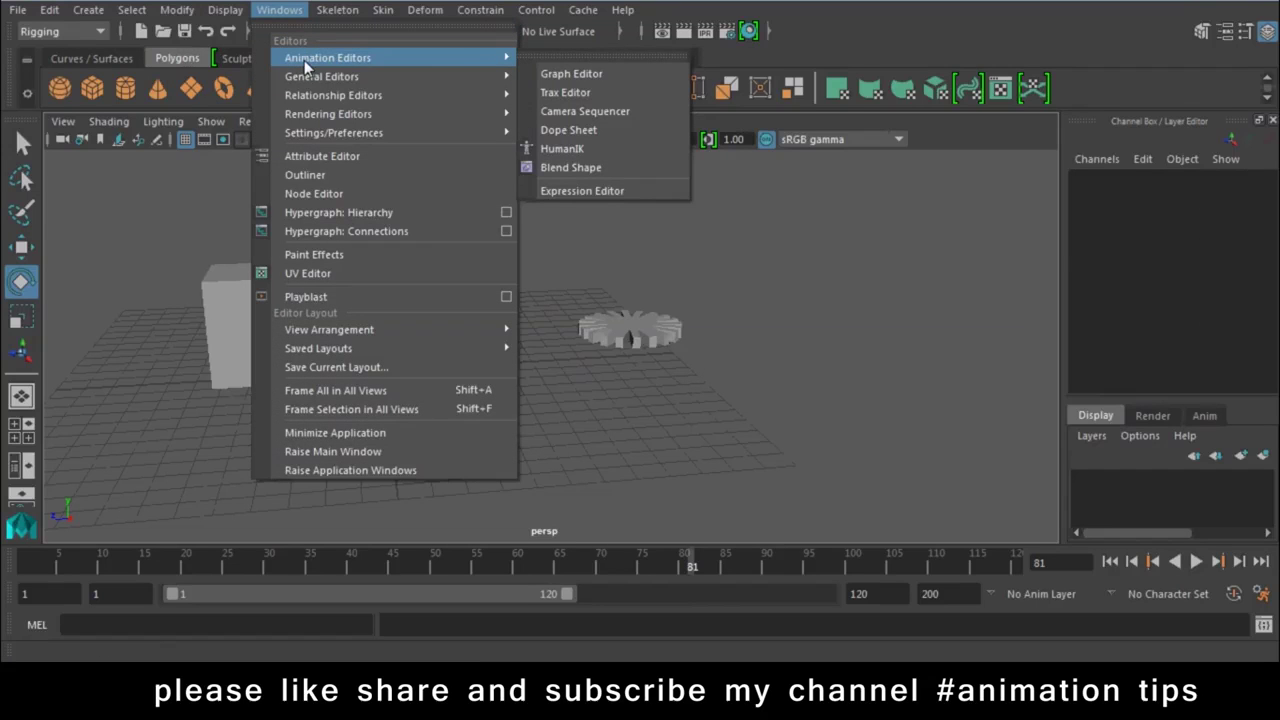
mouse_move(328, 58)
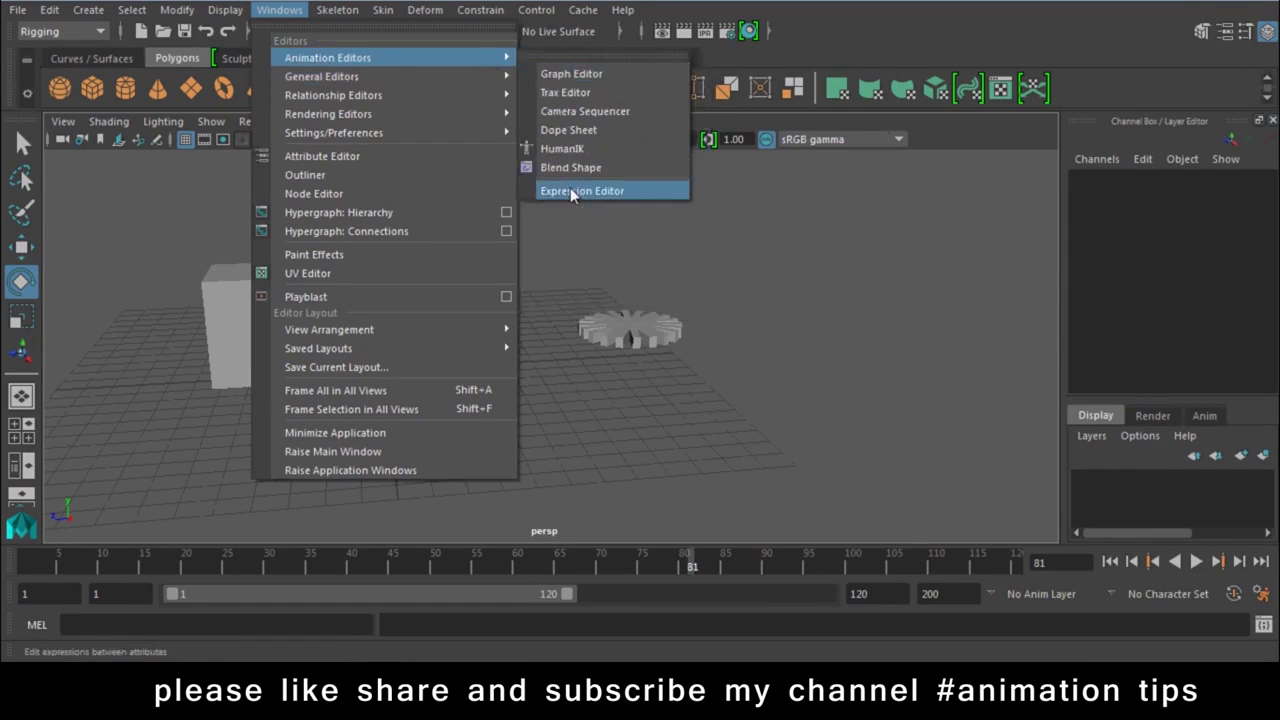
click(572, 192)
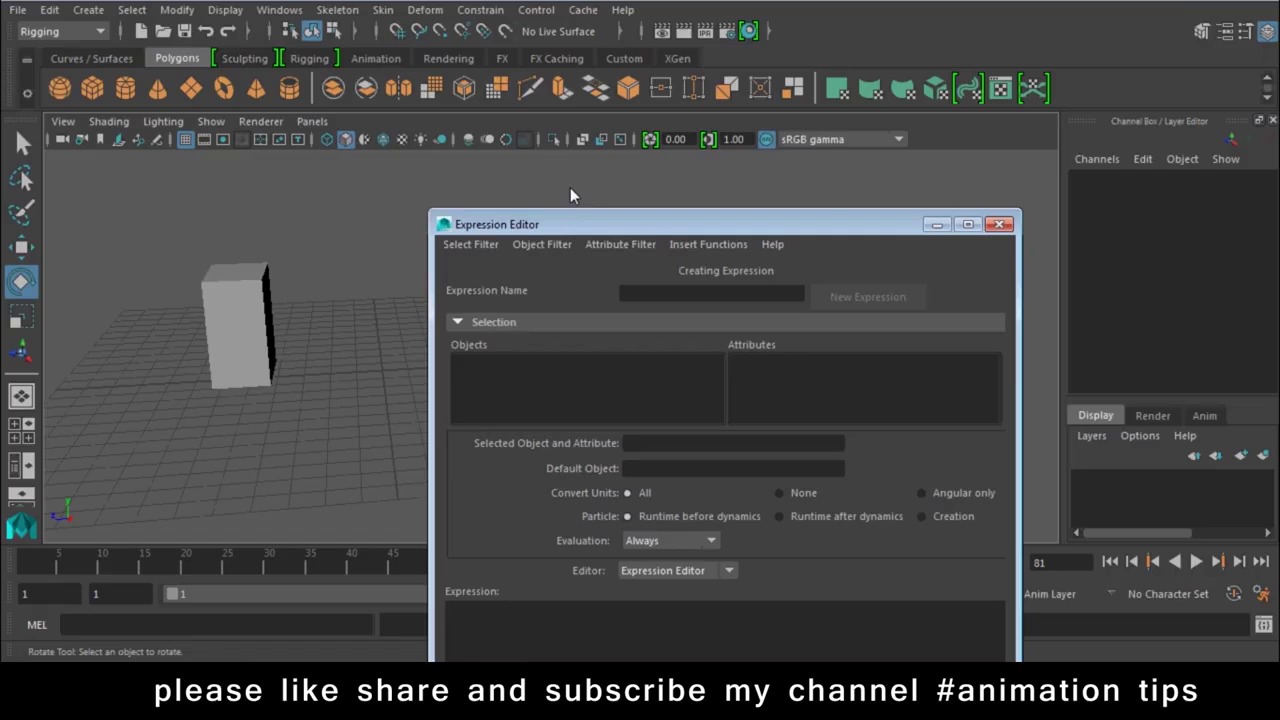
drag(622, 229, 650, 74)
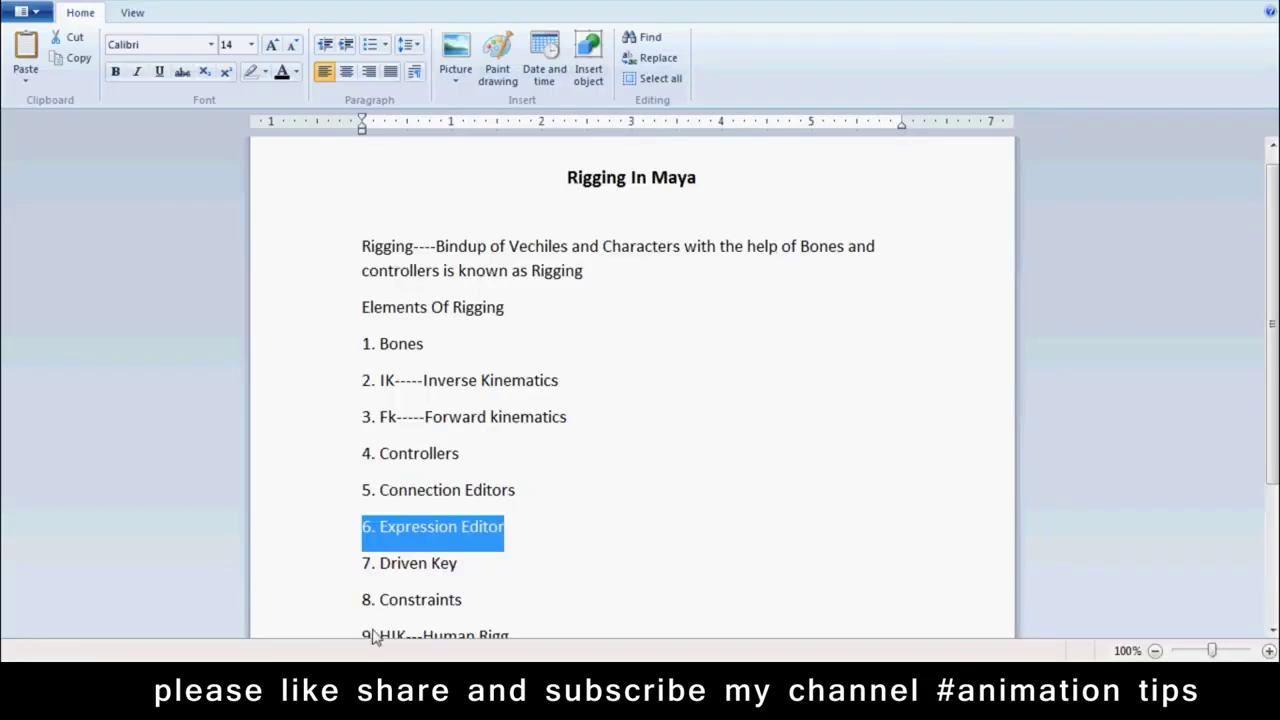
scroll(628, 343, down, 2)
Switch to WordPad and start a new line after 14. Skining
click(520, 598)
click(514, 610)
key(Return)
Write the 'Expression Editor' heading and the syntax line 'objname.attribute', then return to Maya
key(Return)
key(Return)
text(Expression Editor)
key(Return)
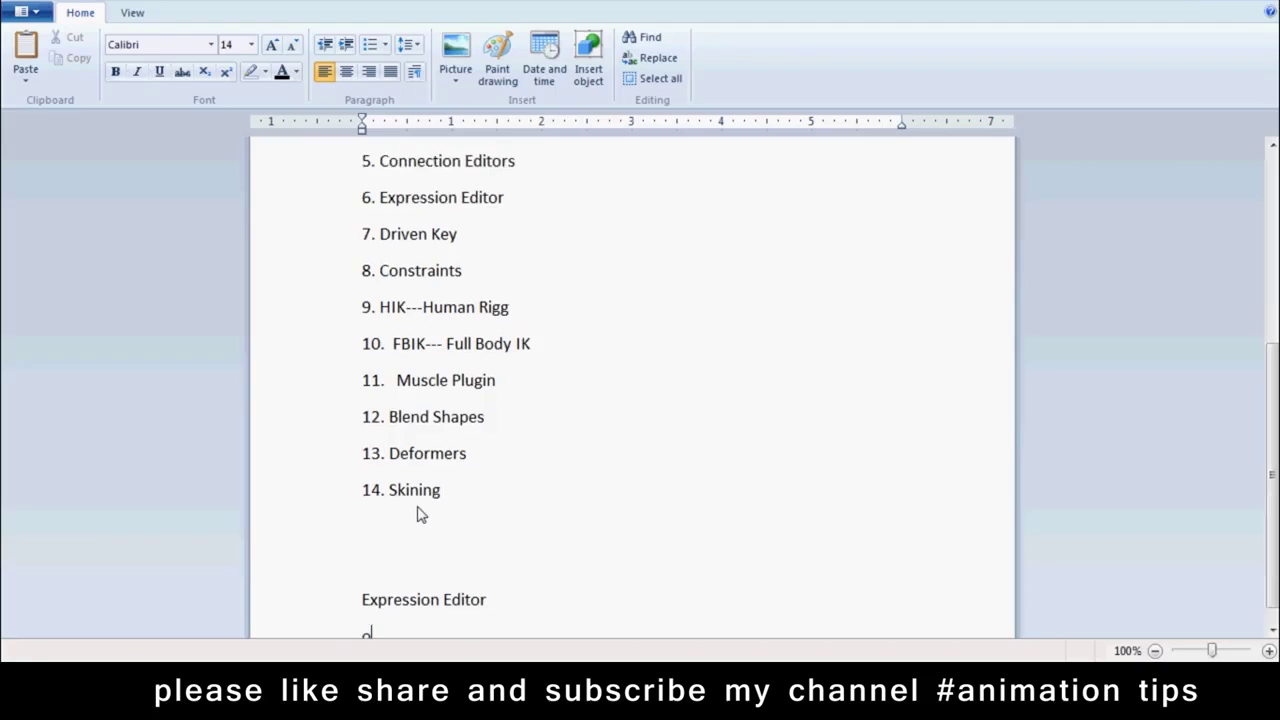
text(objname)
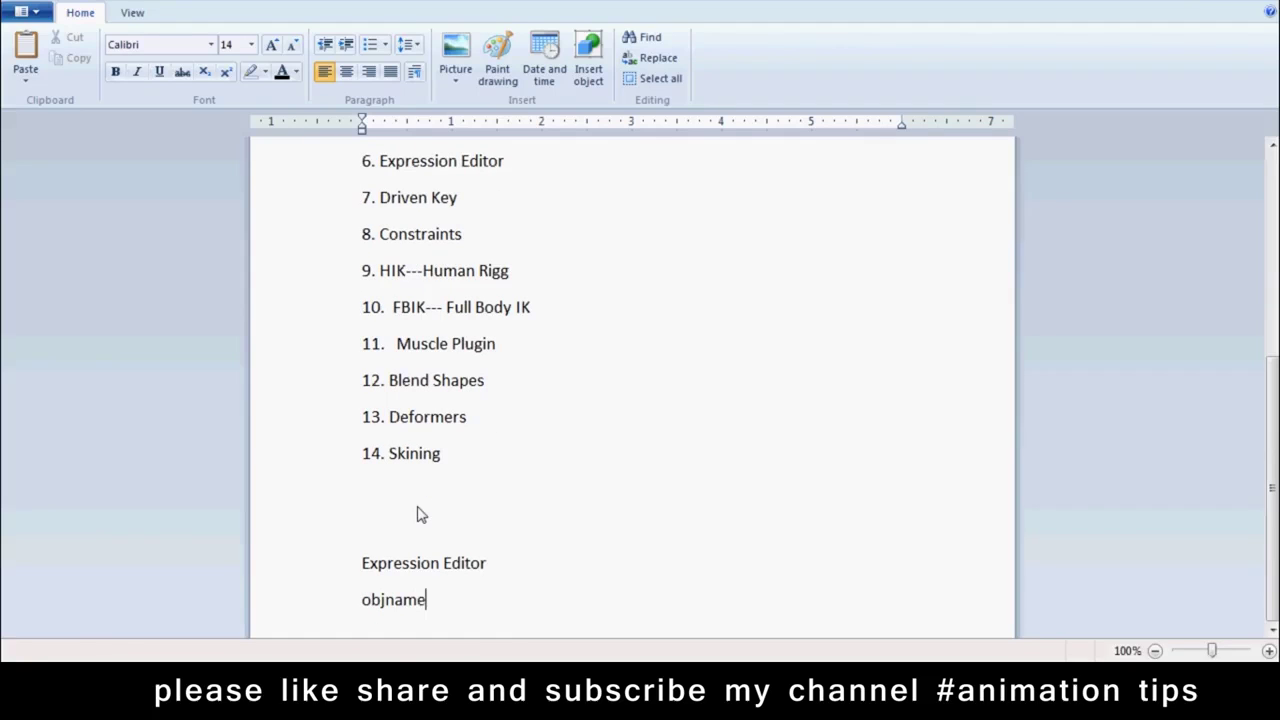
text(.)
text(attri)
text(bute)
scroll(417, 514, up, 1)
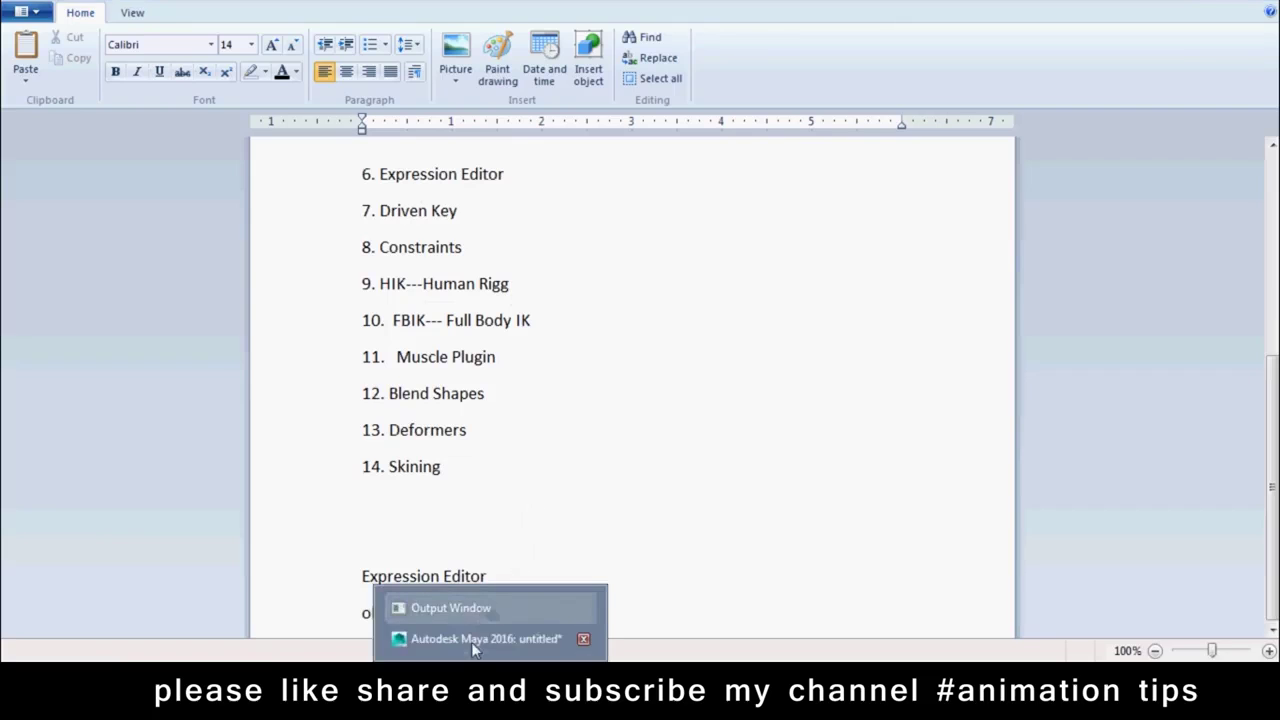
click(471, 642)
Close the Expression Editor, rename the gear cylinder 'ctrl' in the Channel Box, and return to WordPad
click(976, 557)
drag(309, 234, 249, 366)
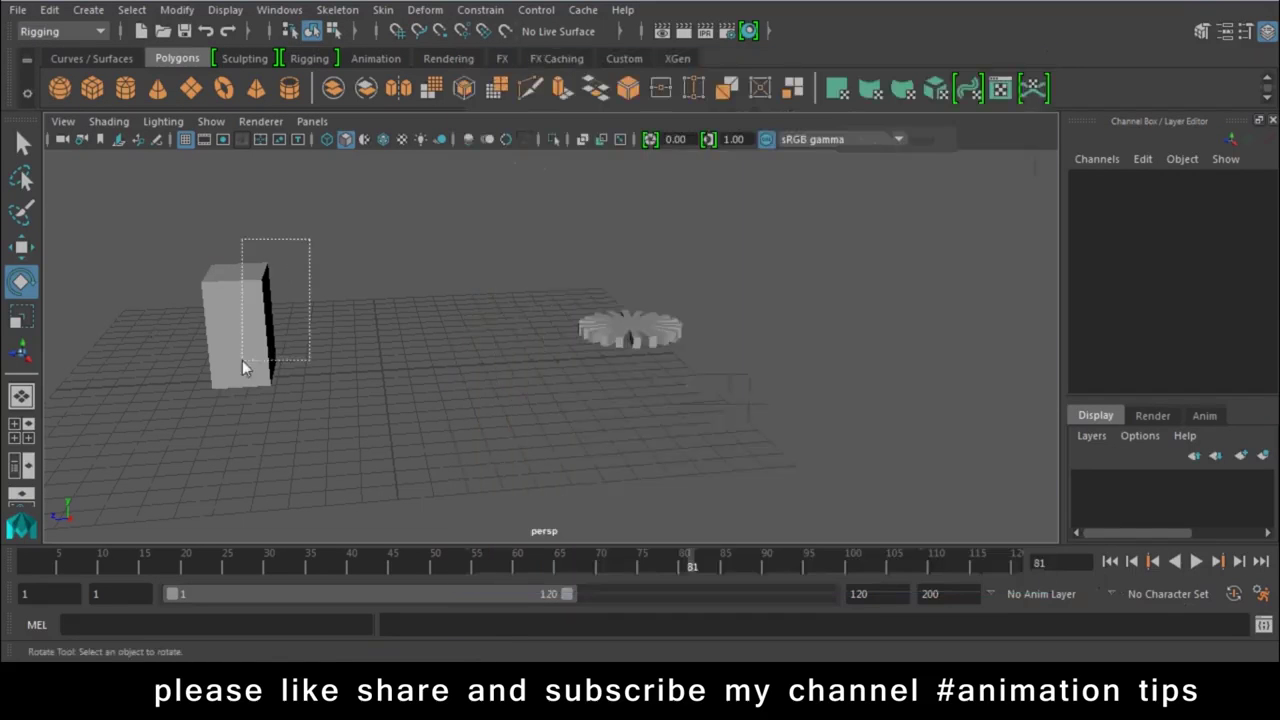
click(640, 315)
click(1097, 178)
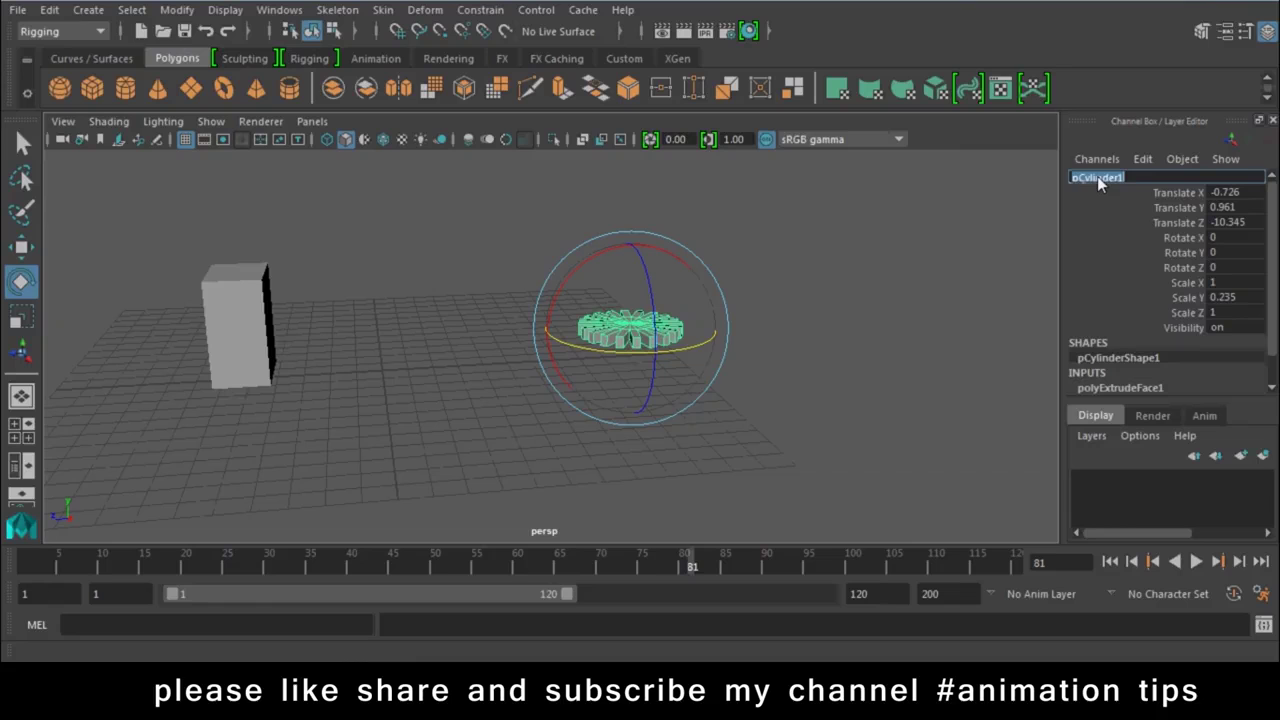
text(ctrl)
key(Return)
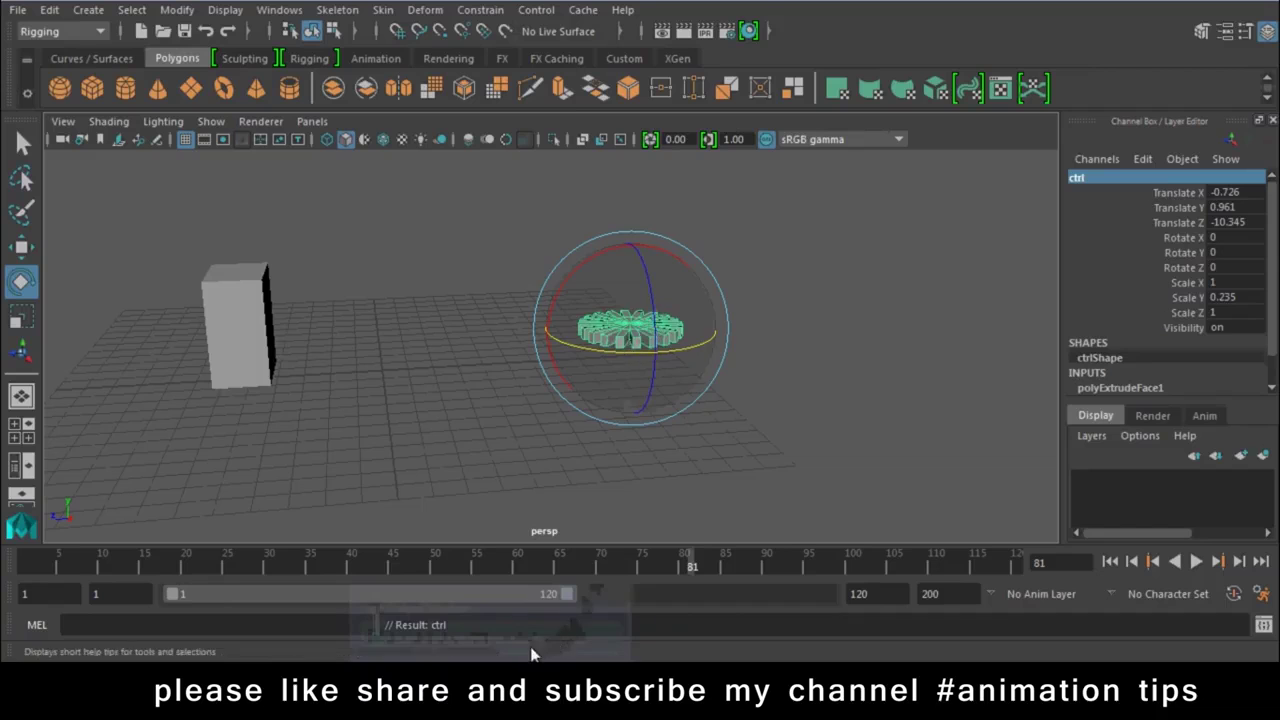
click(500, 600)
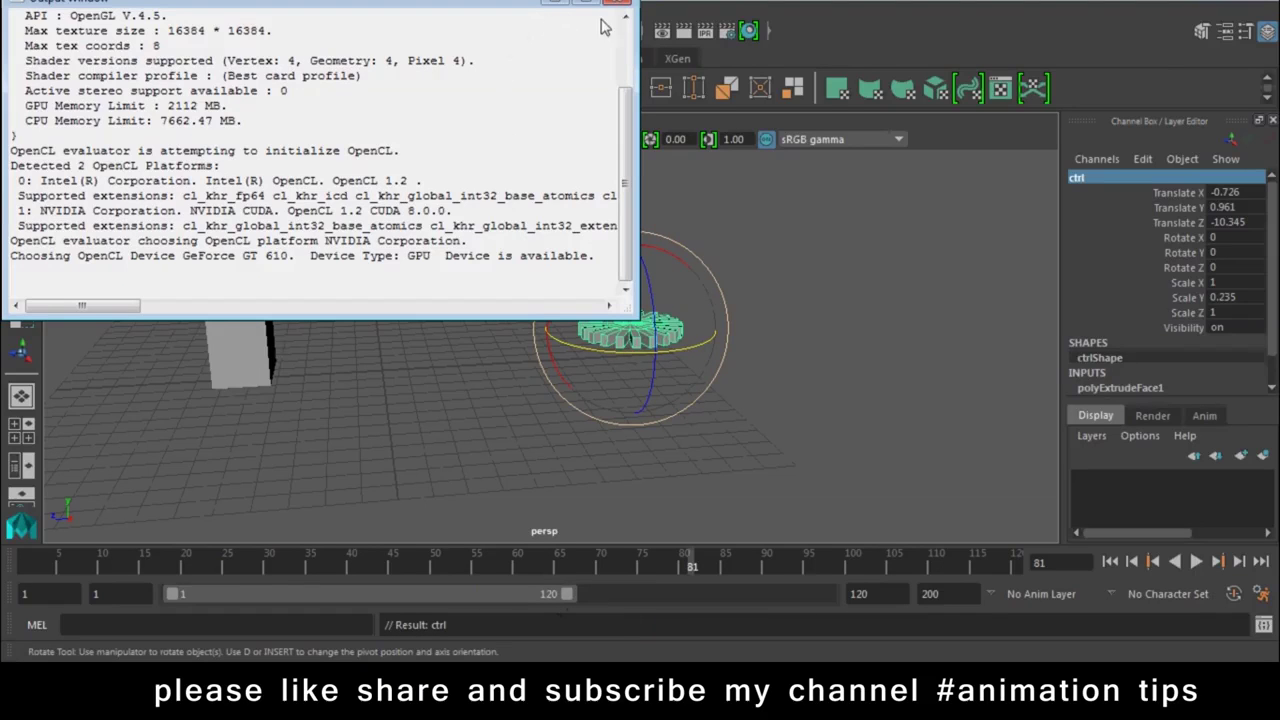
click(618, 3)
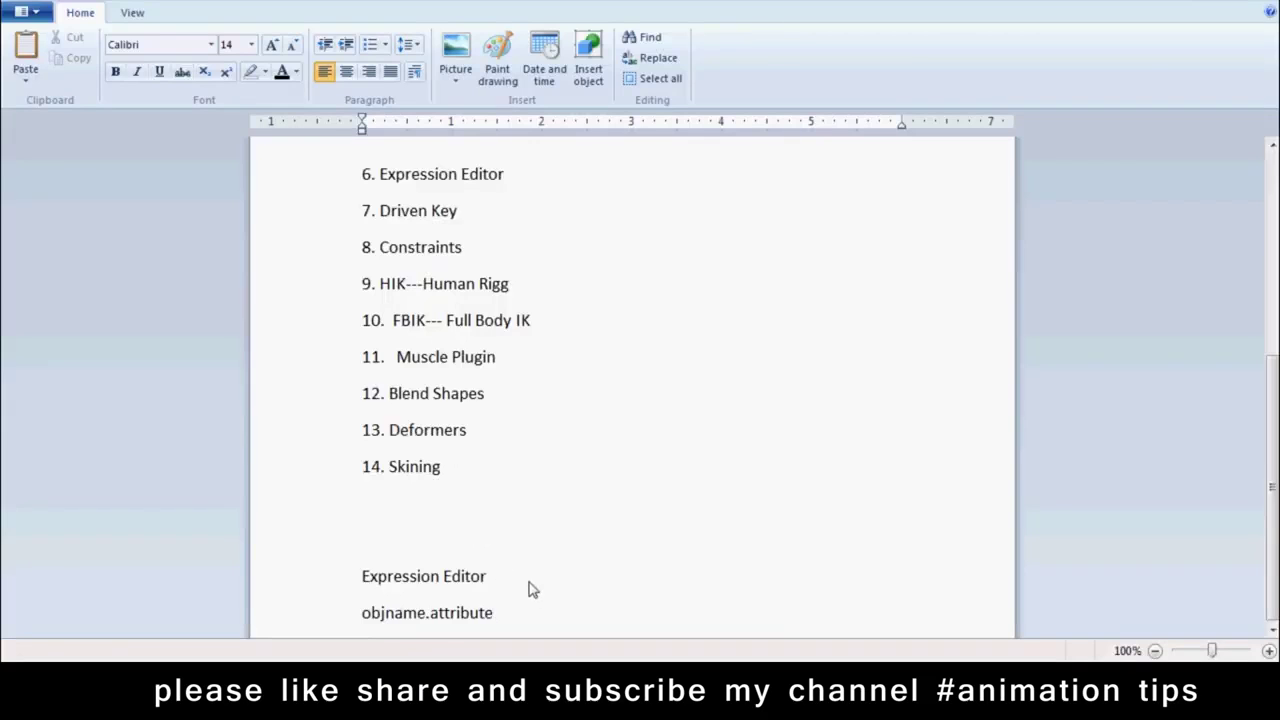
Add a new line 'ctrl.' below objname.attribute and select the word 'attribute' above it
key(Return)
key(Return)
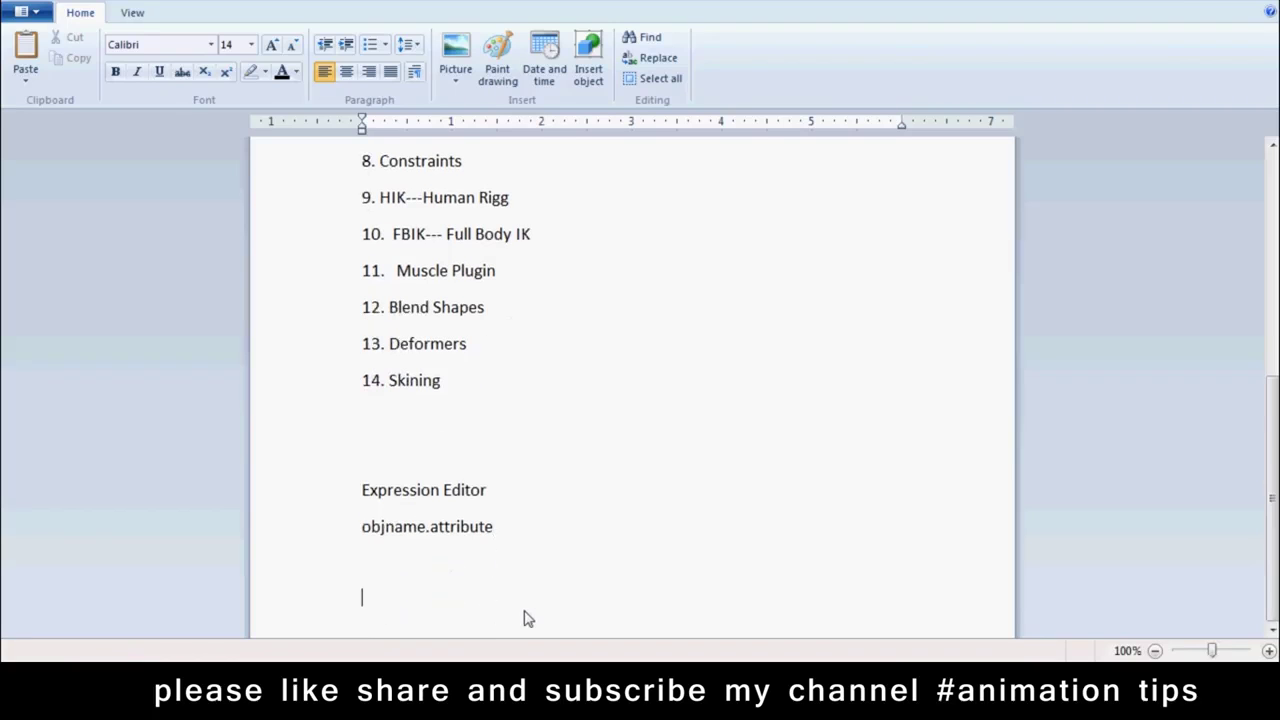
text(ctrl)
text(.)
double_click(445, 538)
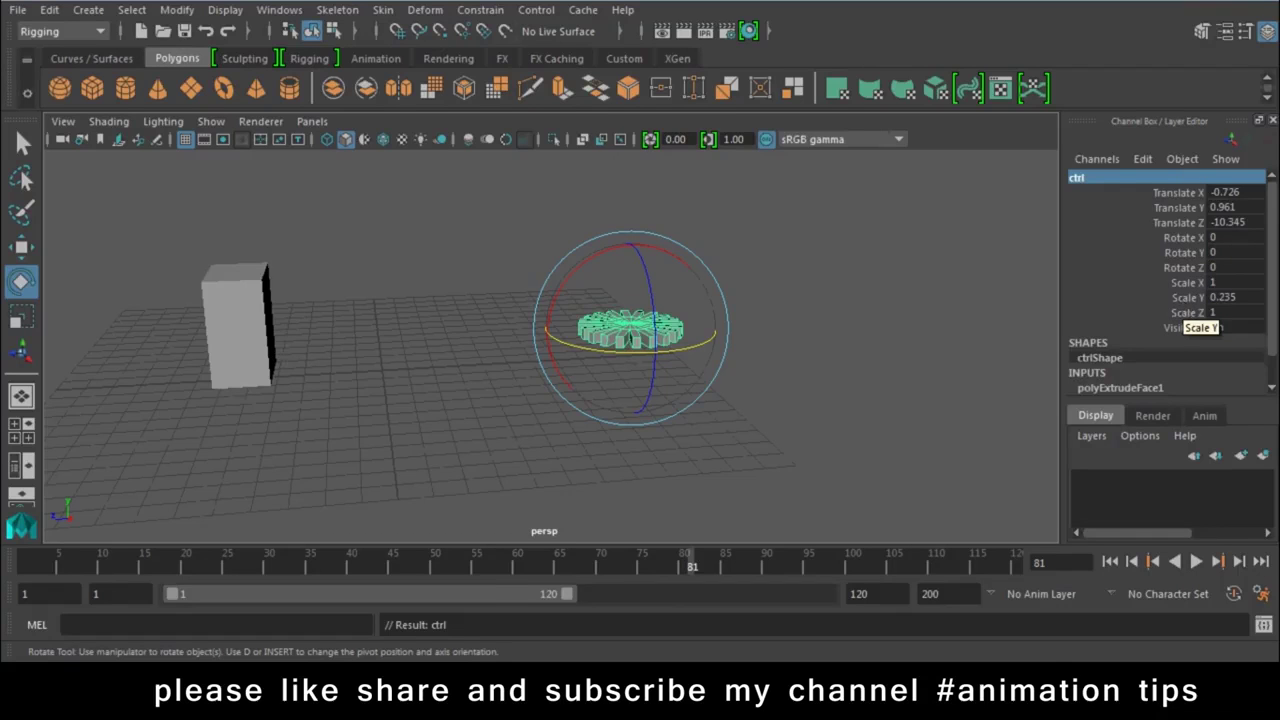
Open the Channel Box Edit menu for ctrl, undoing an accidental deselection first
click(1143, 160)
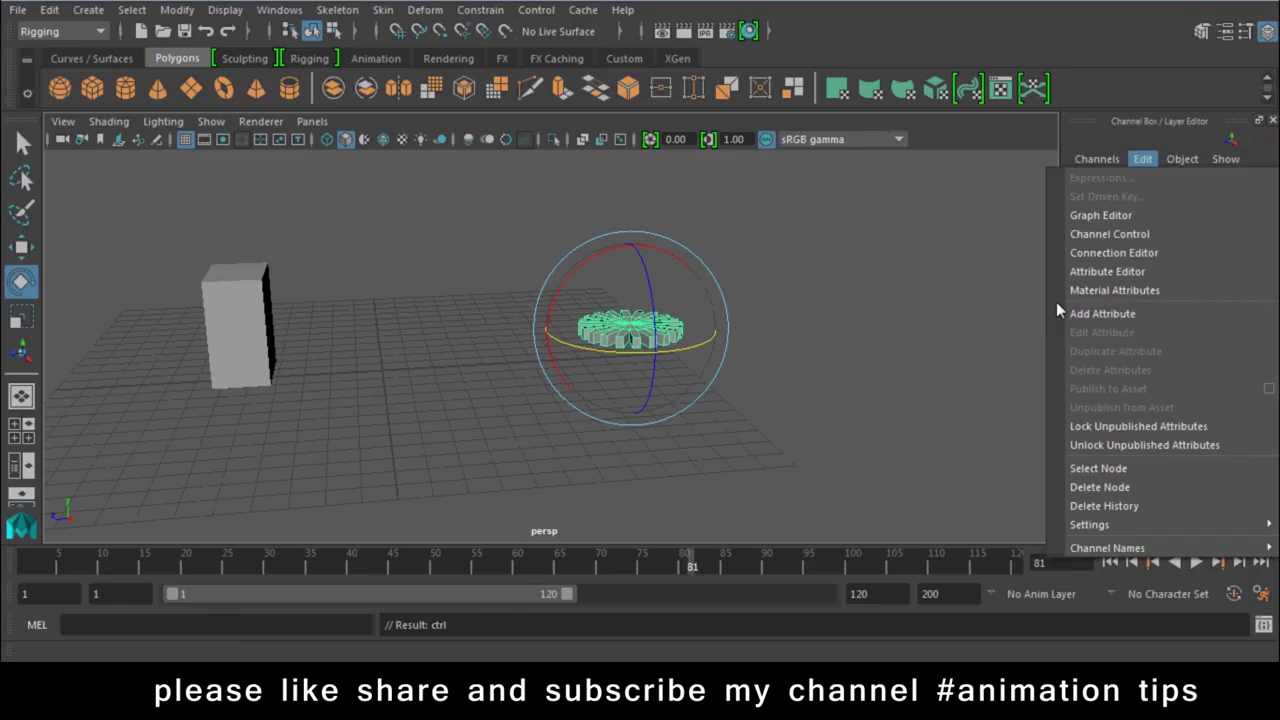
click(1003, 277)
key(ctrl+z)
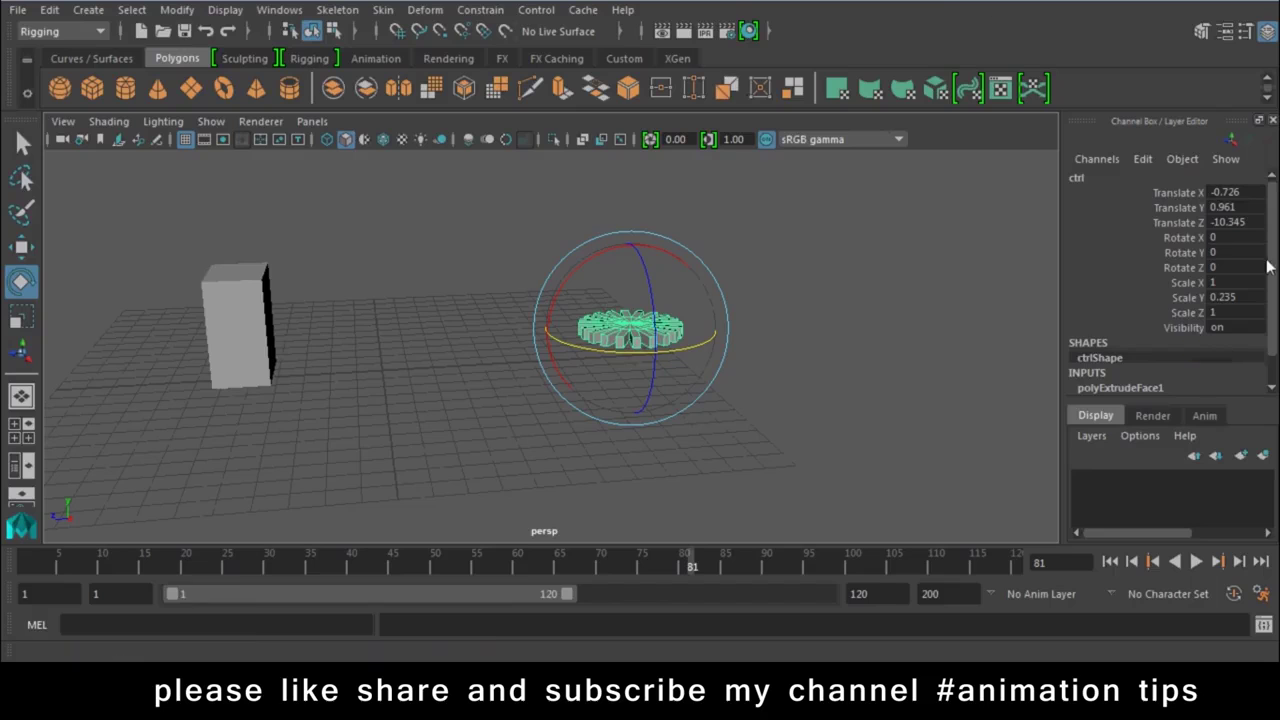
click(1143, 159)
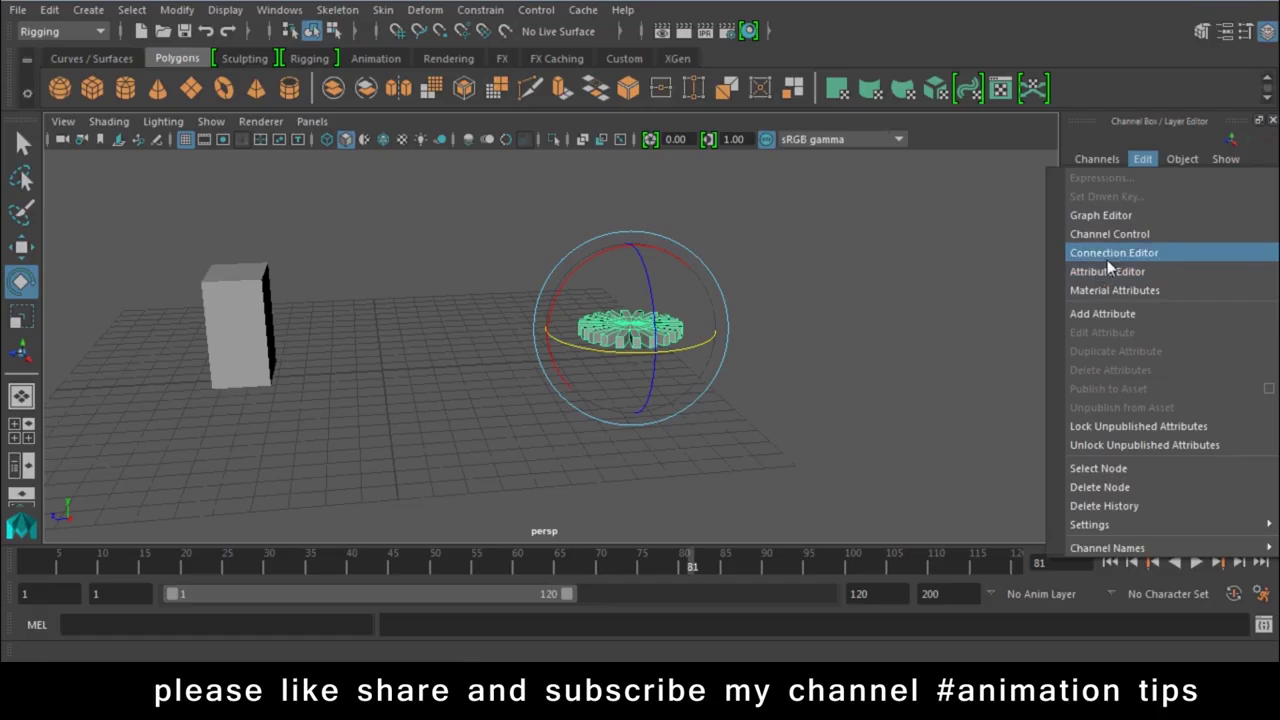
Open Channel Control for ctrl and move the three Shear channels to Keyable
click(1134, 240)
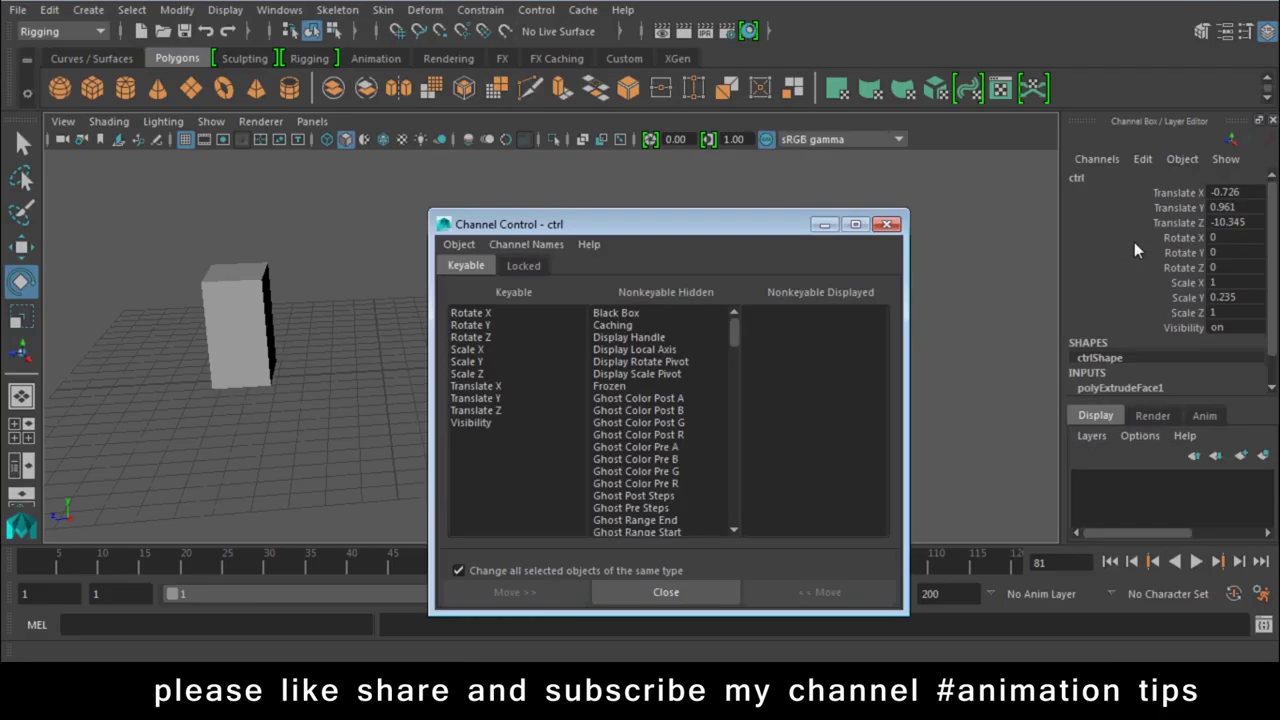
drag(565, 215, 423, 97)
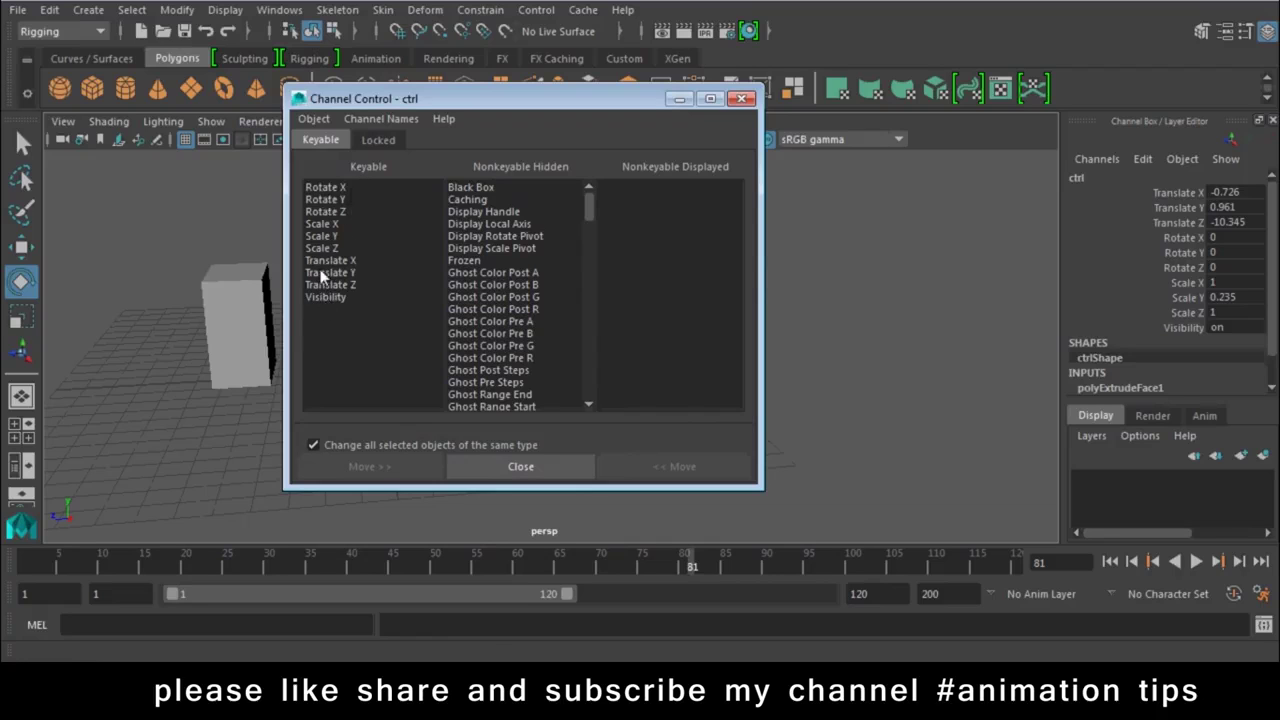
drag(589, 198, 590, 404)
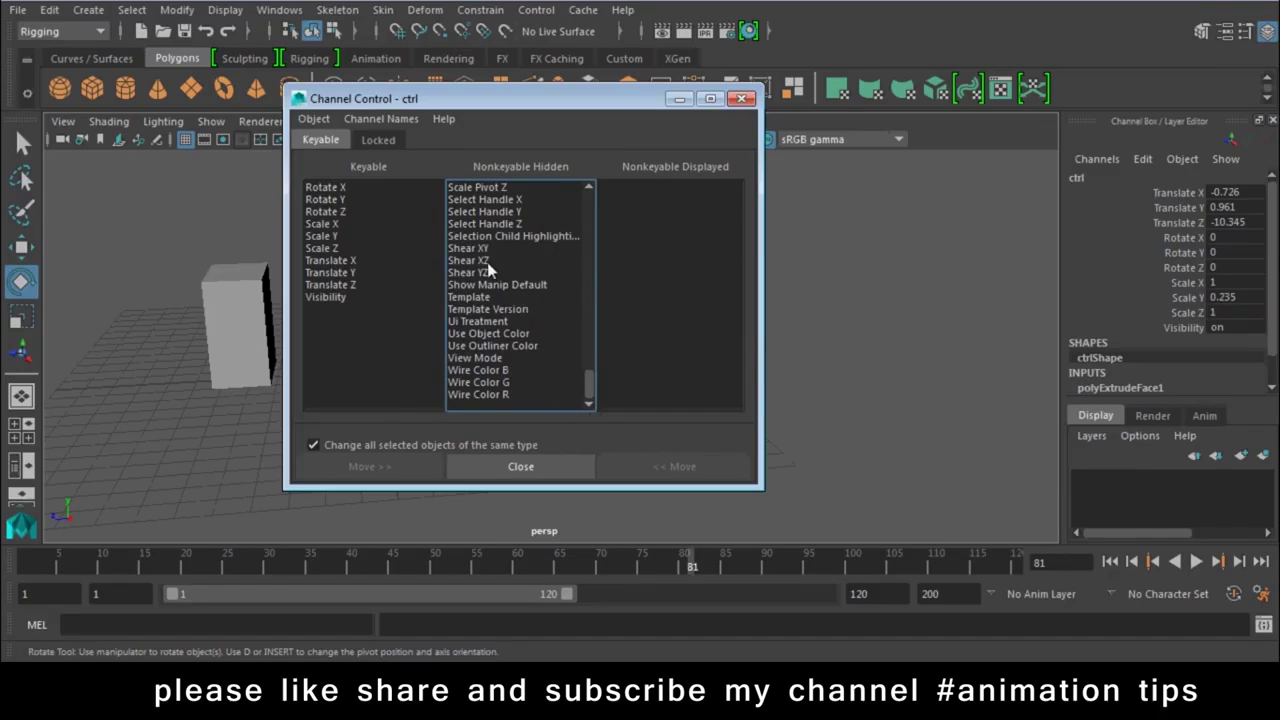
drag(468, 248, 470, 272)
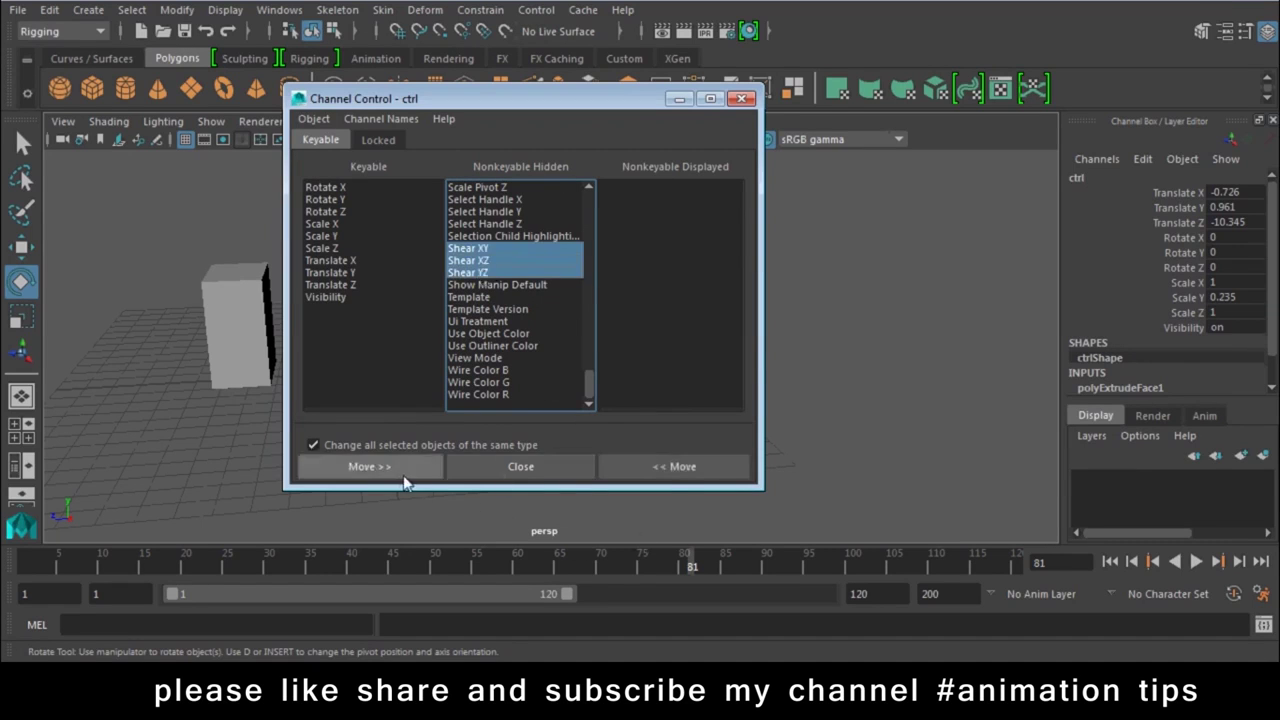
click(670, 468)
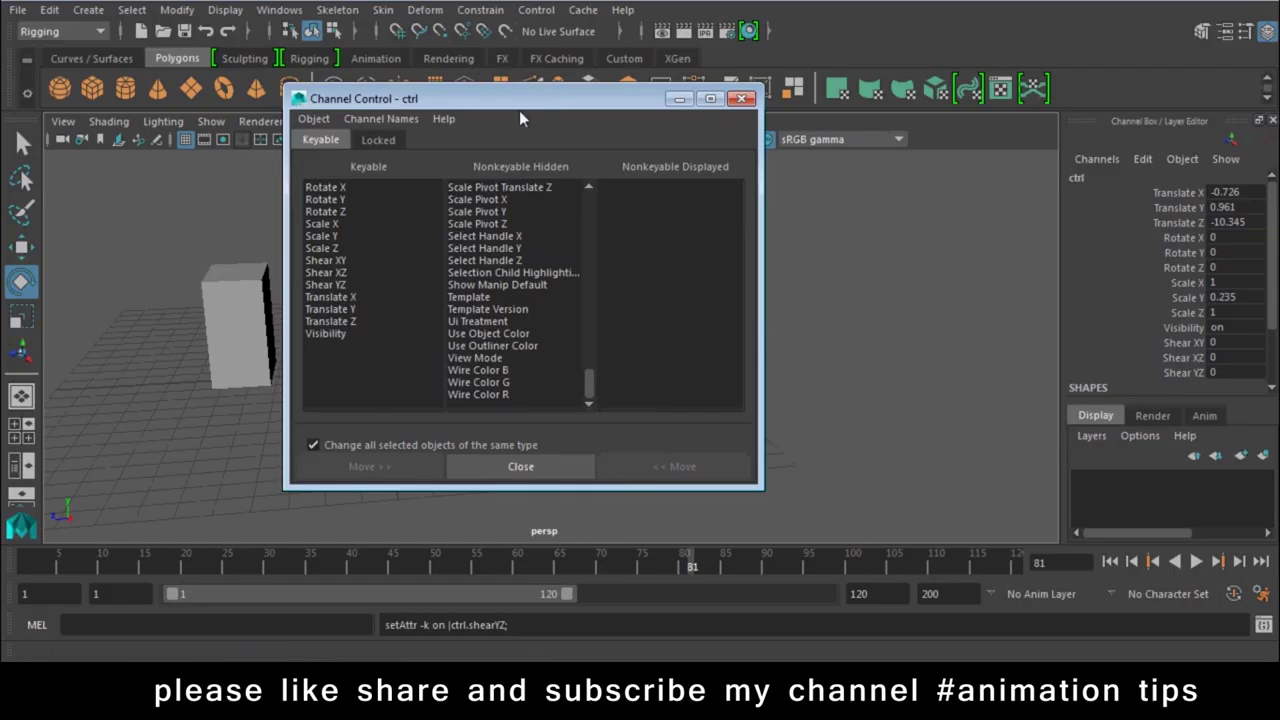
Test-drag Shear XY, XZ and YZ on the gear, resetting each back to 0
drag(533, 98, 556, 577)
click(1183, 342)
mouse_move(793, 351)
middle_down()
mouse_move(677, 346)
mouse_move(760, 355)
mouse_move(620, 360)
middle_up()
text(0)
key(Return)
click(1183, 357)
mouse_move(734, 386)
middle_down()
mouse_move(713, 387)
mouse_move(815, 399)
mouse_move(737, 404)
mouse_move(780, 400)
middle_up()
text(0)
key(Return)
click(1183, 372)
mouse_move(860, 392)
middle_down()
mouse_move(925, 388)
mouse_move(748, 443)
middle_up()
text(0)
key(Return)
Move the Shear channels back to Nonkeyable Hidden
mouse_move(602, 583)
mouse_down()
mouse_move(415, 162)
mouse_move(432, 71)
mouse_up()
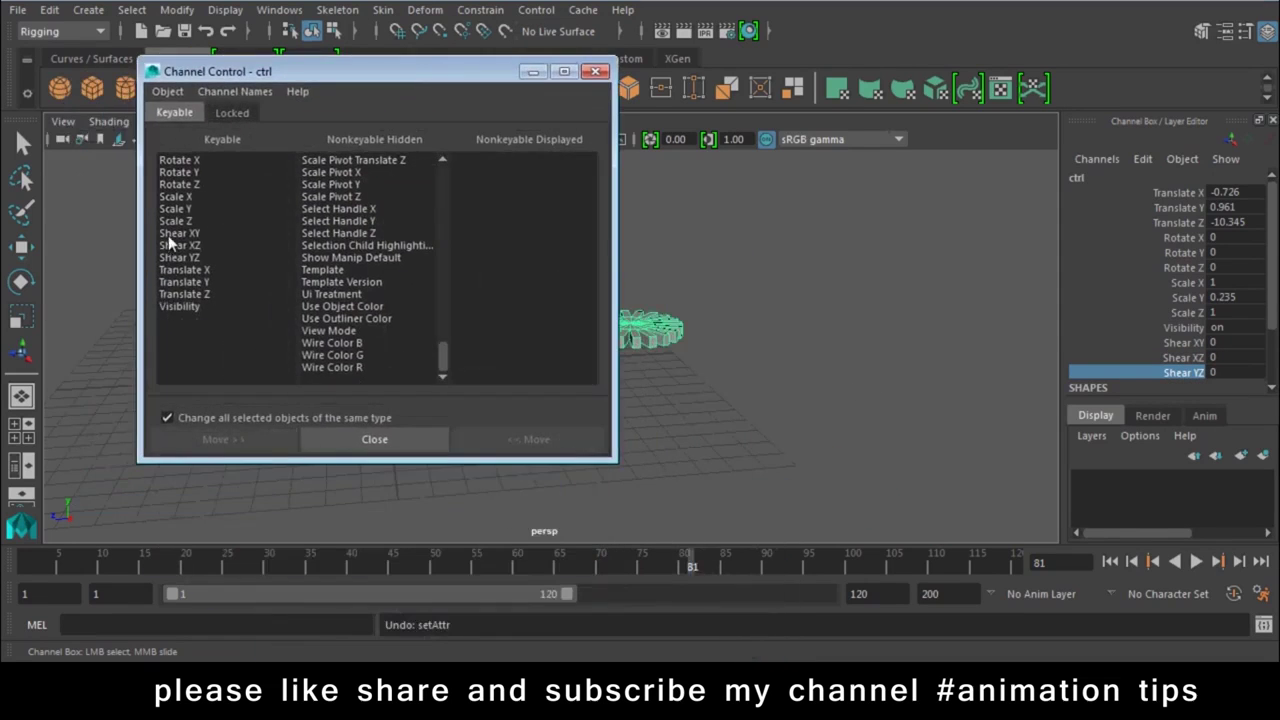
drag(168, 235, 168, 259)
key(e)
click(240, 444)
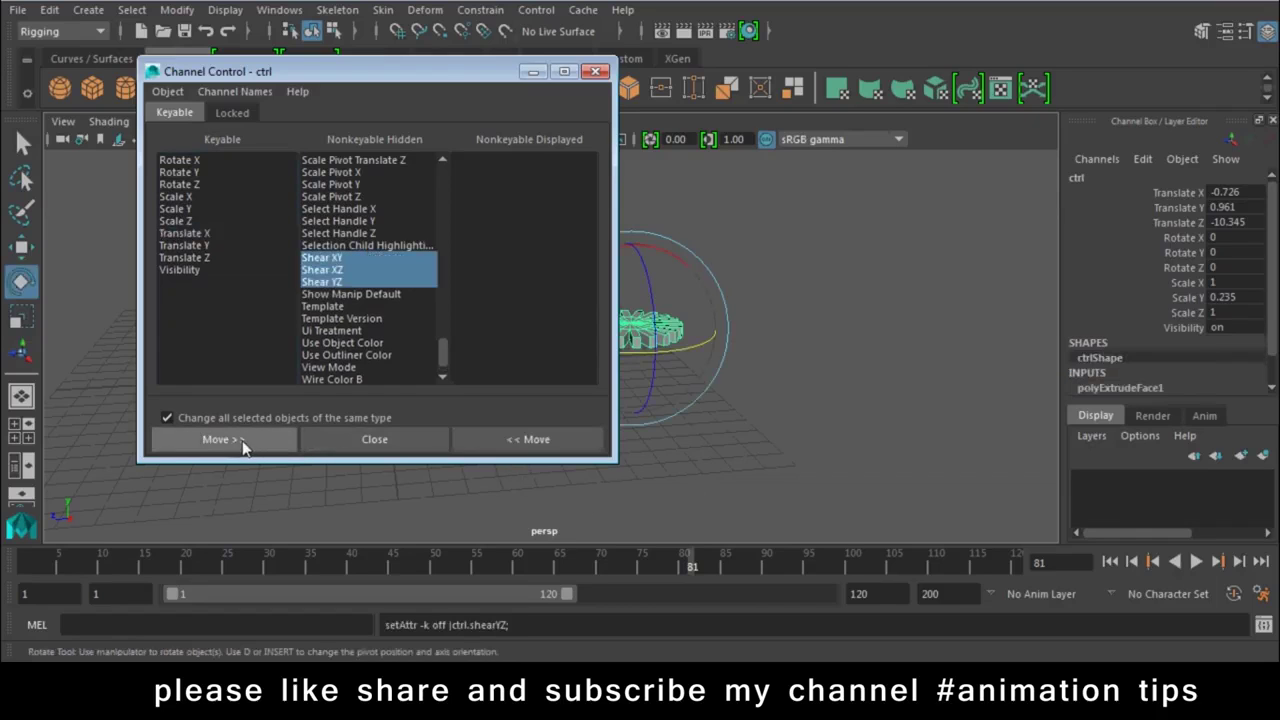
click(530, 439)
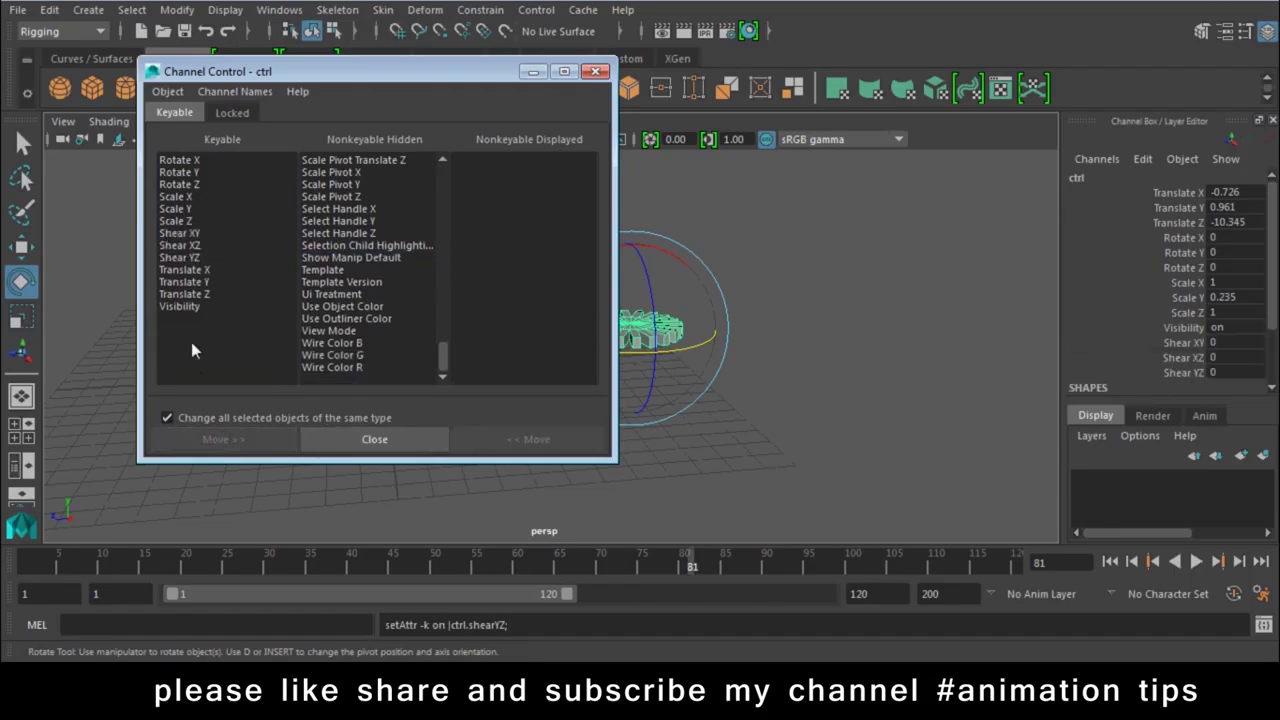
drag(186, 237, 186, 257)
click(216, 441)
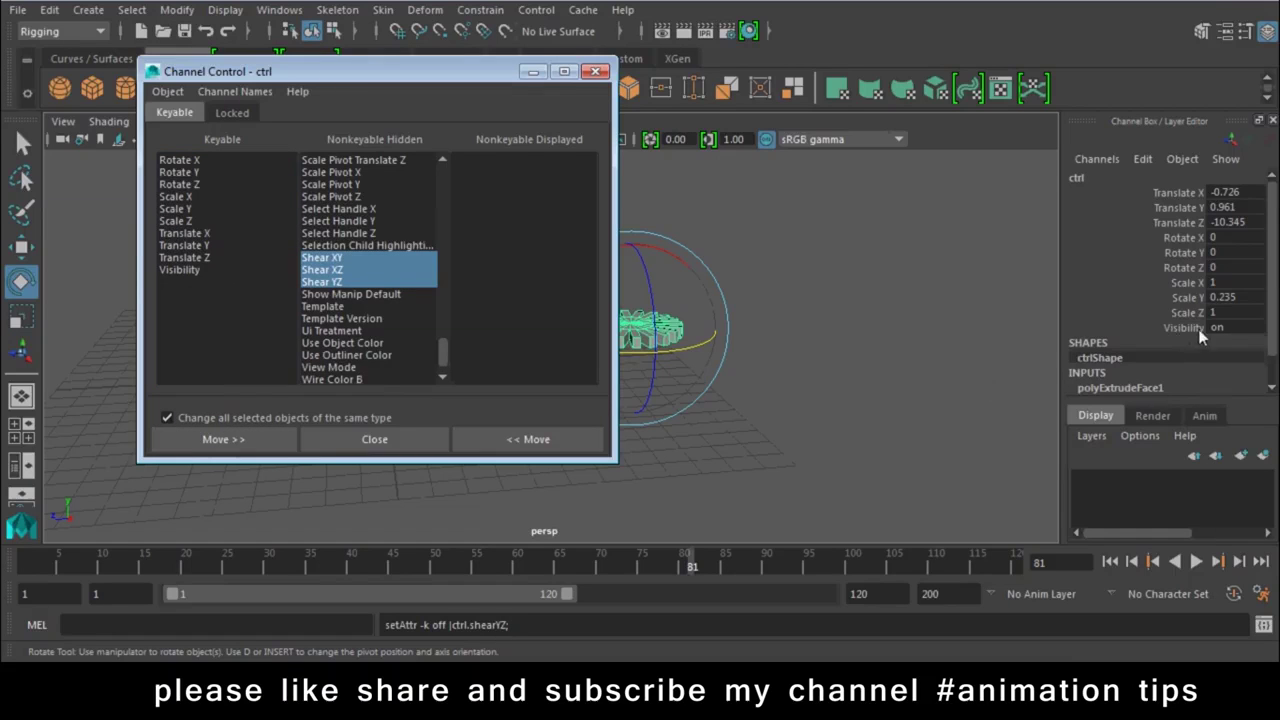
Hide Visibility, and try hiding Scale and Translate, restoring Translate to Keyable
click(170, 269)
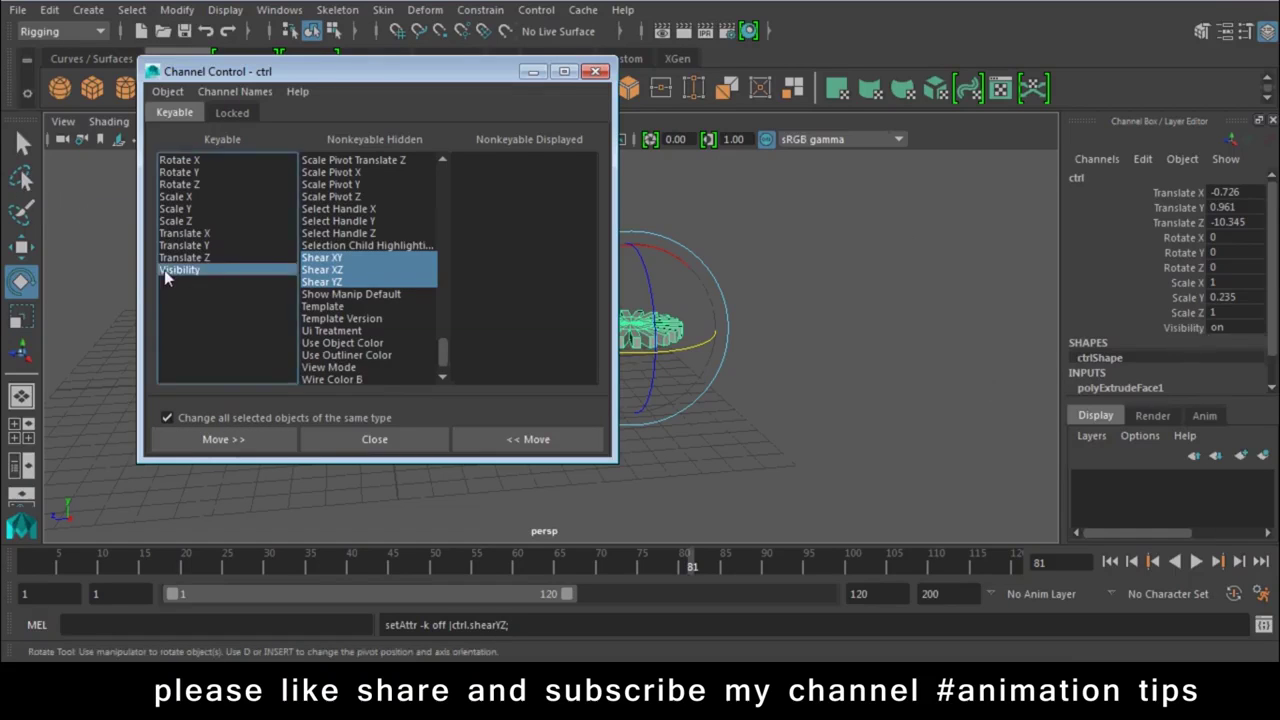
click(237, 437)
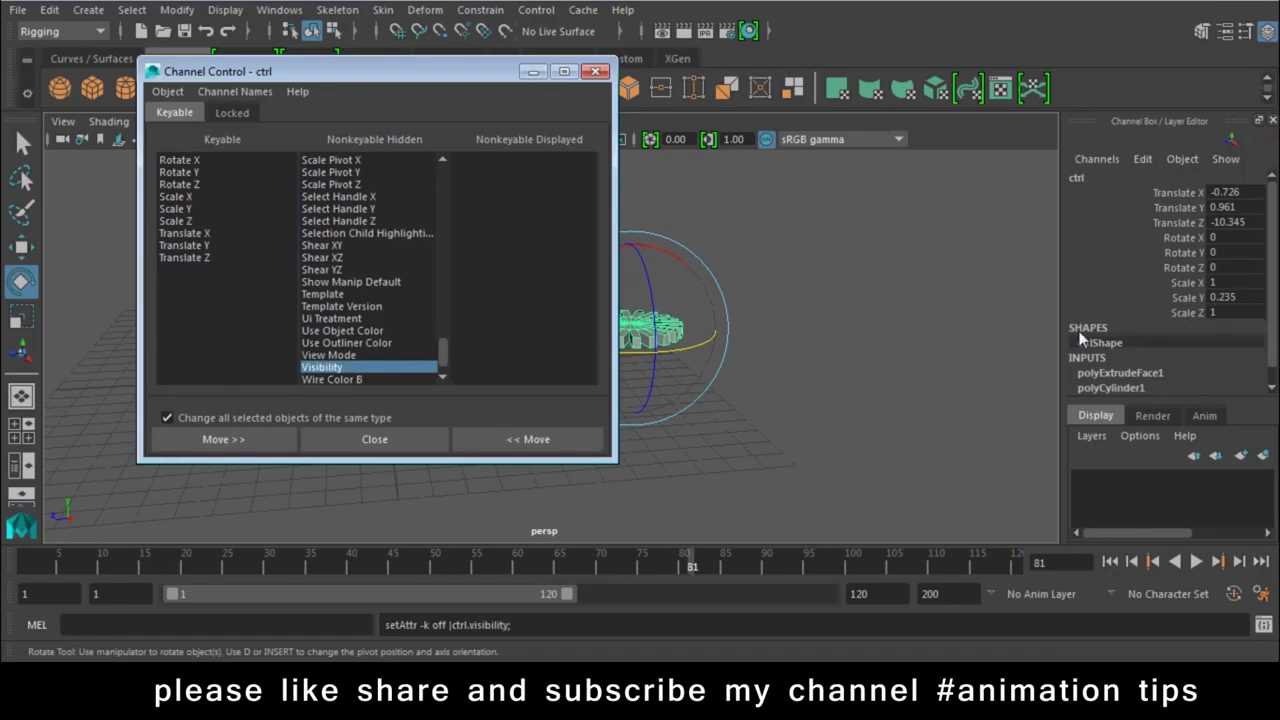
drag(179, 197, 176, 221)
click(223, 439)
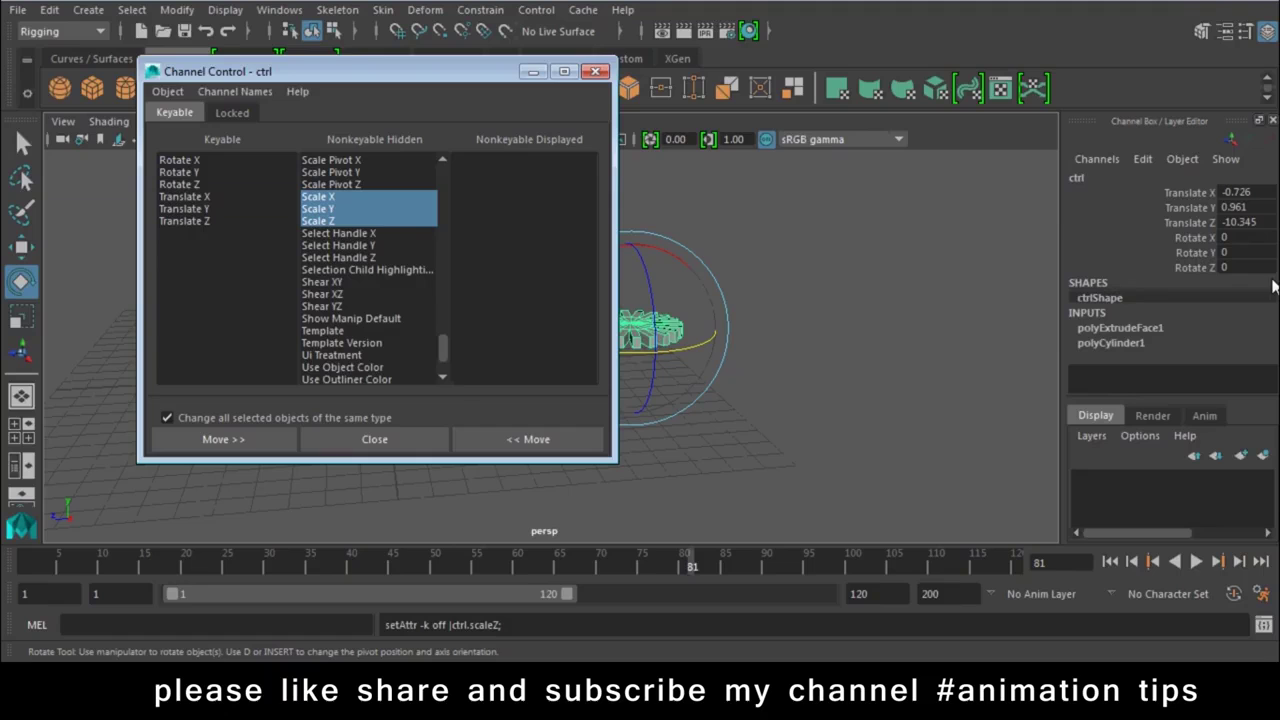
drag(182, 160, 181, 218)
click(209, 437)
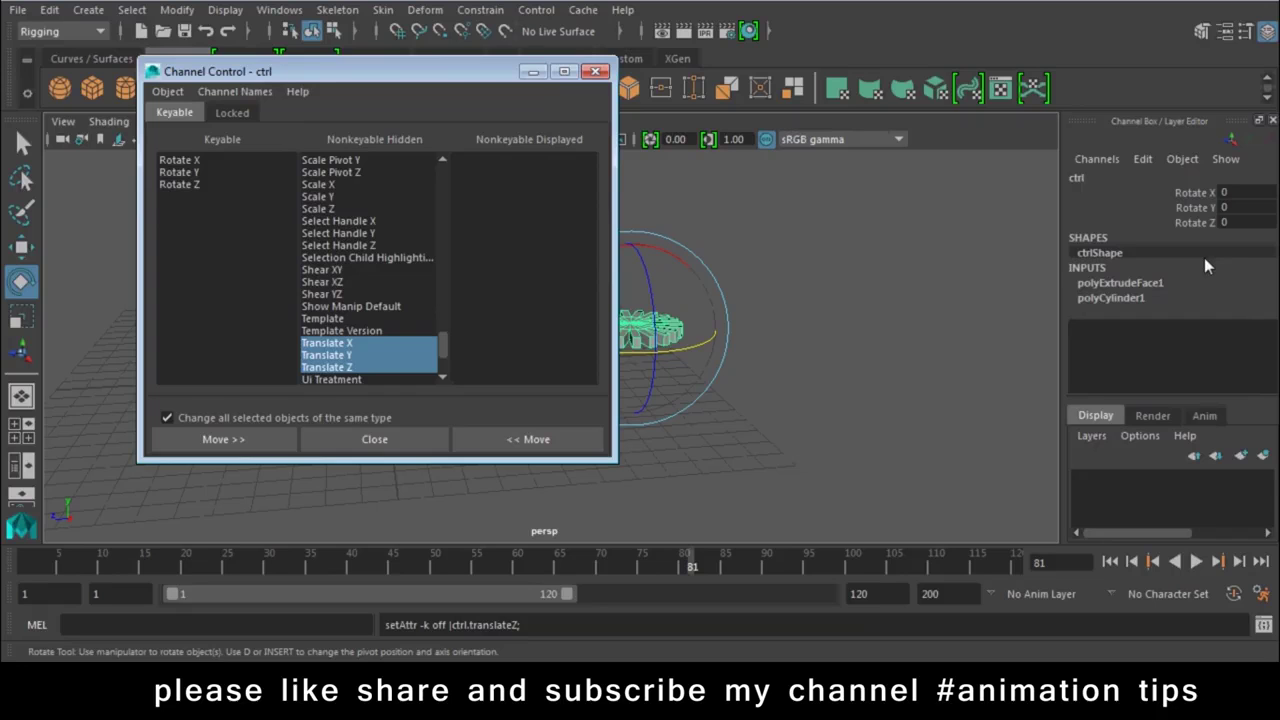
click(533, 445)
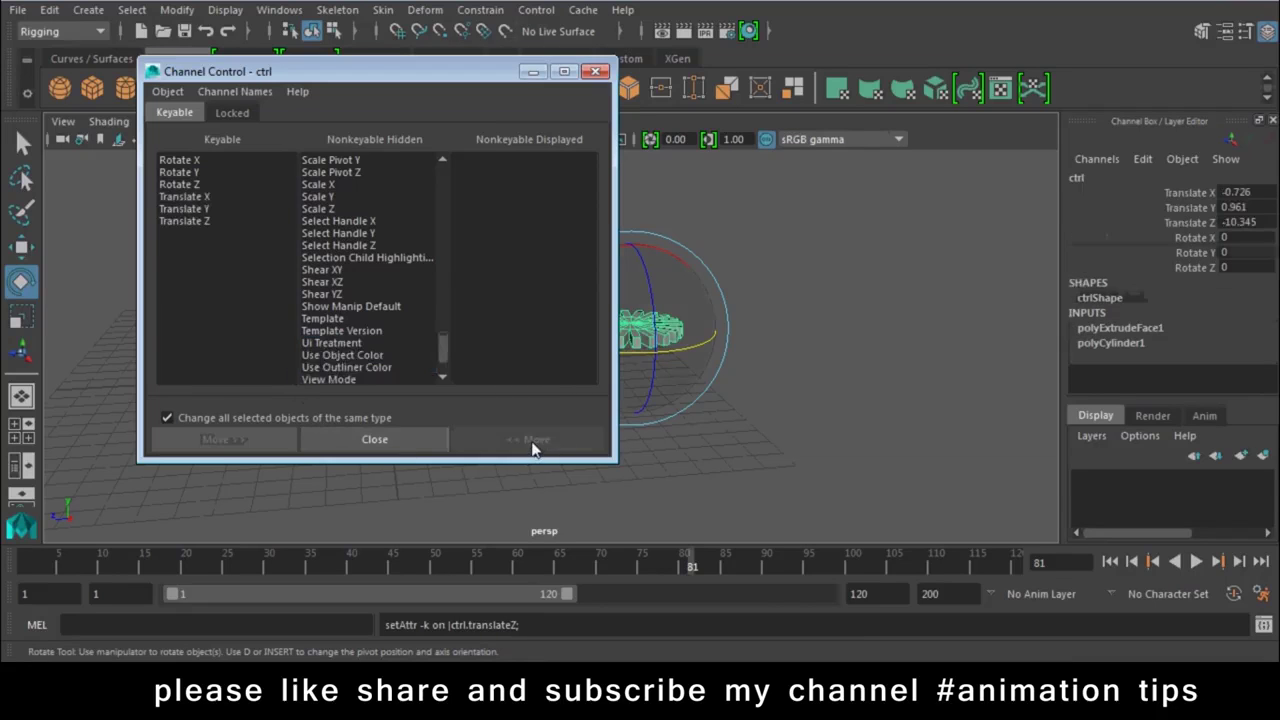
Restore the Scale channels to Keyable and move the Channel Control window aside
scroll(369, 325, down, 1)
scroll(369, 325, up, 1)
scroll(369, 325, up, 2)
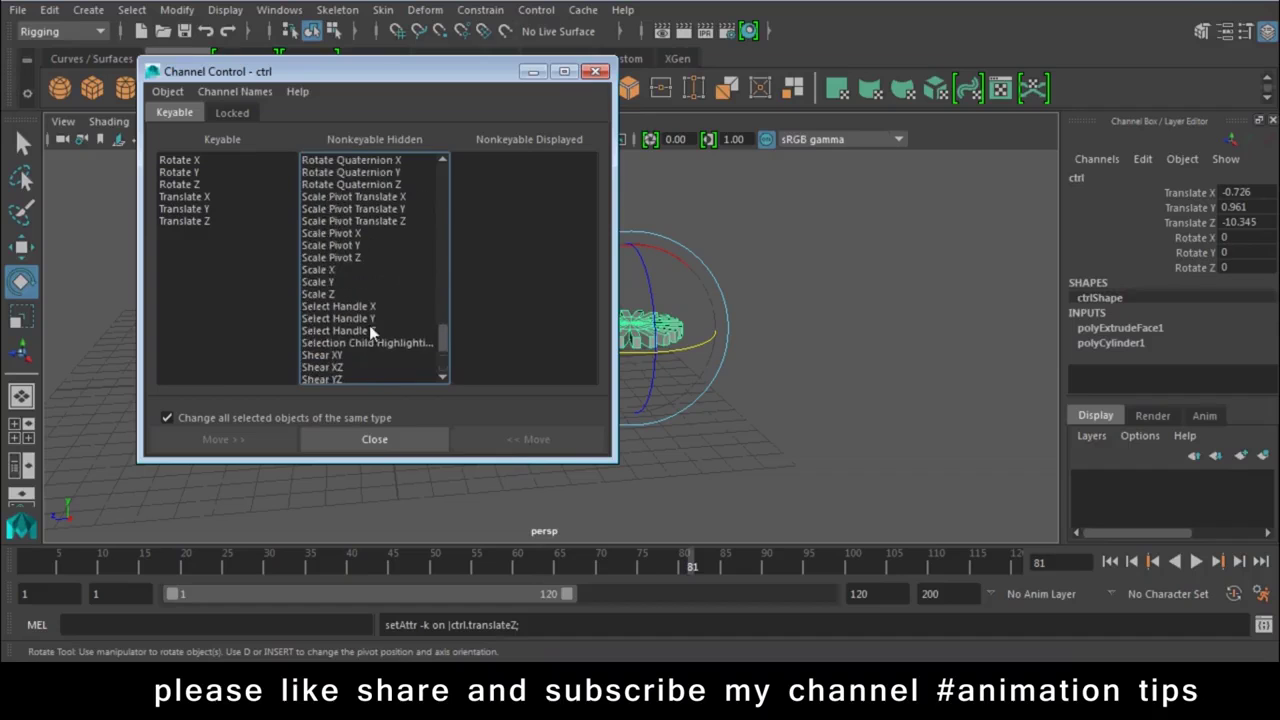
drag(326, 269, 326, 294)
click(533, 439)
mouse_move(348, 62)
mouse_down()
mouse_move(490, 280)
mouse_move(585, 551)
mouse_up()
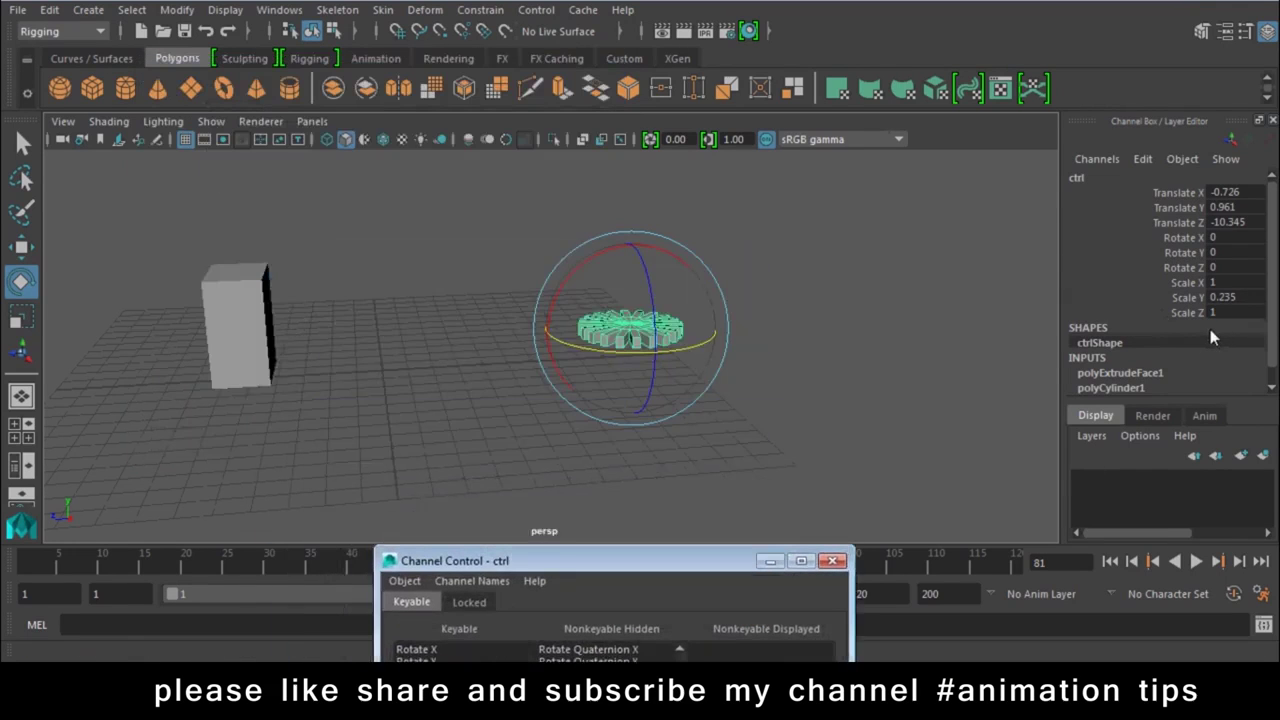
Open Add Attribute for ctrl and begin entering the long name 'Ank'
click(1142, 159)
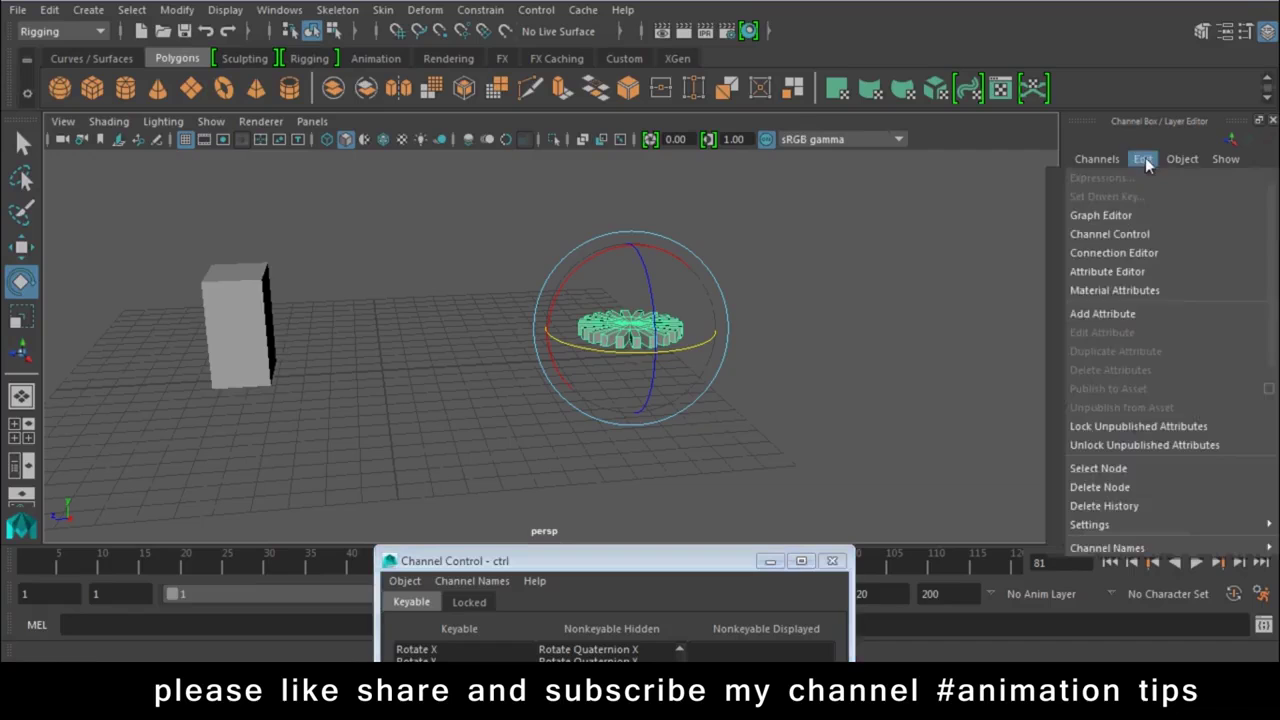
click(1097, 314)
drag(625, 238, 957, 60)
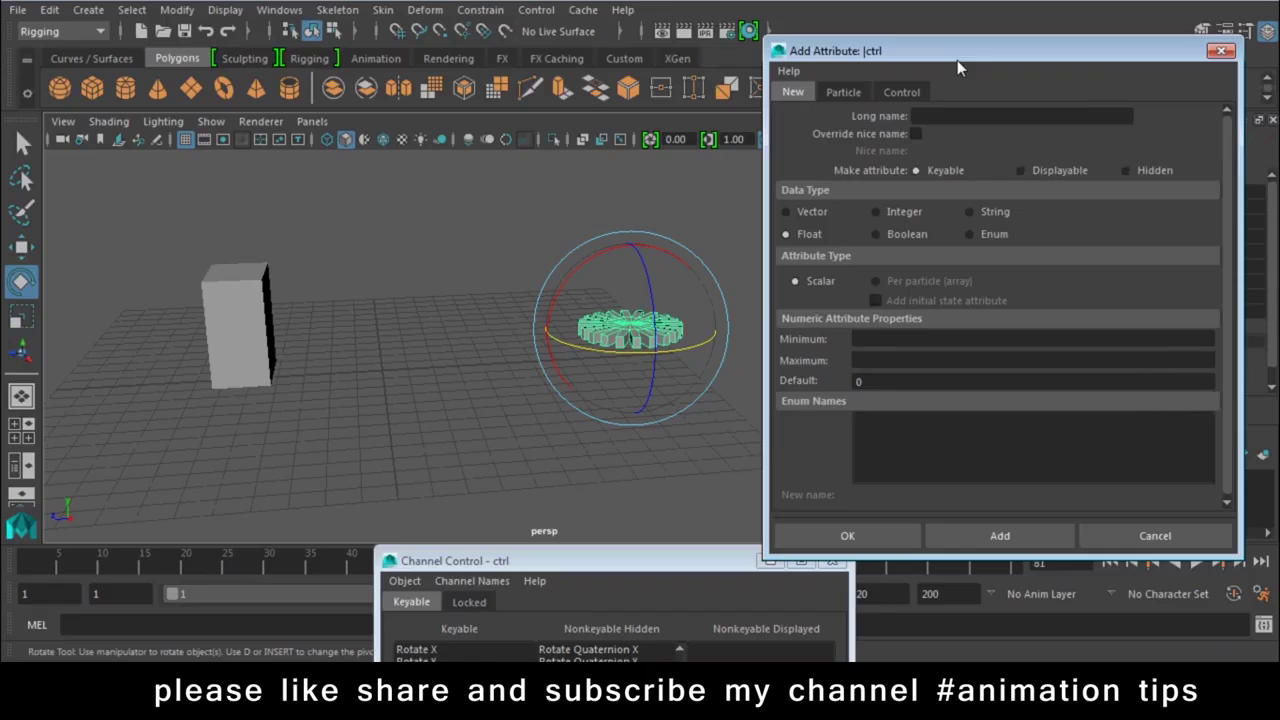
click(966, 116)
text(Ank)
Set the maximum to 10, create the Ankush attribute, and slide it up to 10
text(10)
click(1020, 361)
click(838, 533)
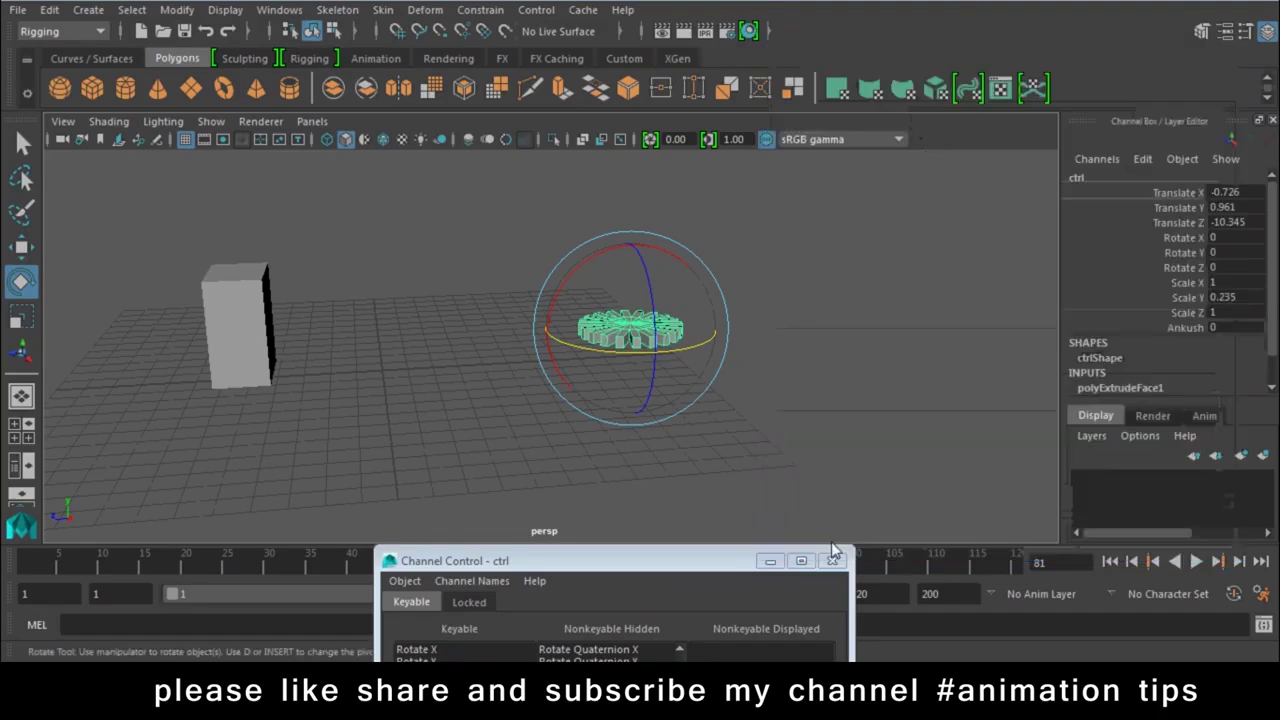
click(1199, 332)
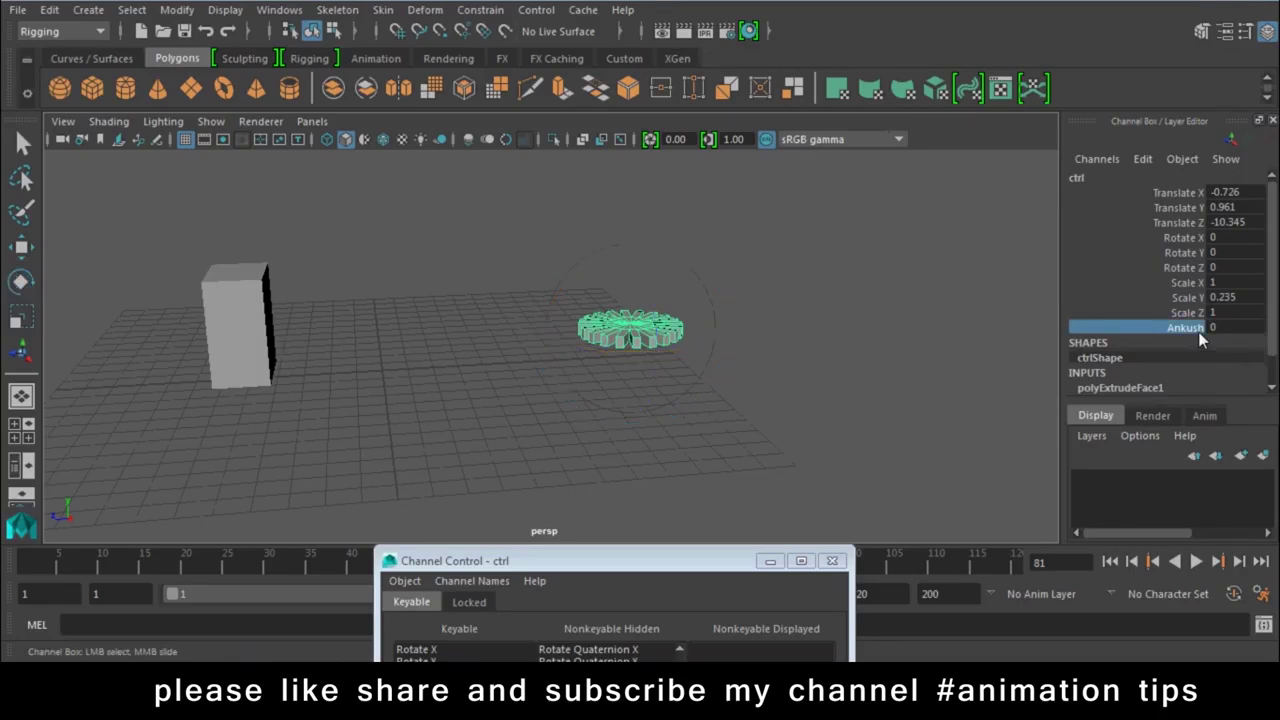
mouse_move(655, 270)
middle_down()
mouse_move(1052, 264)
mouse_move(410, 256)
mouse_move(956, 259)
mouse_move(333, 273)
middle_up()
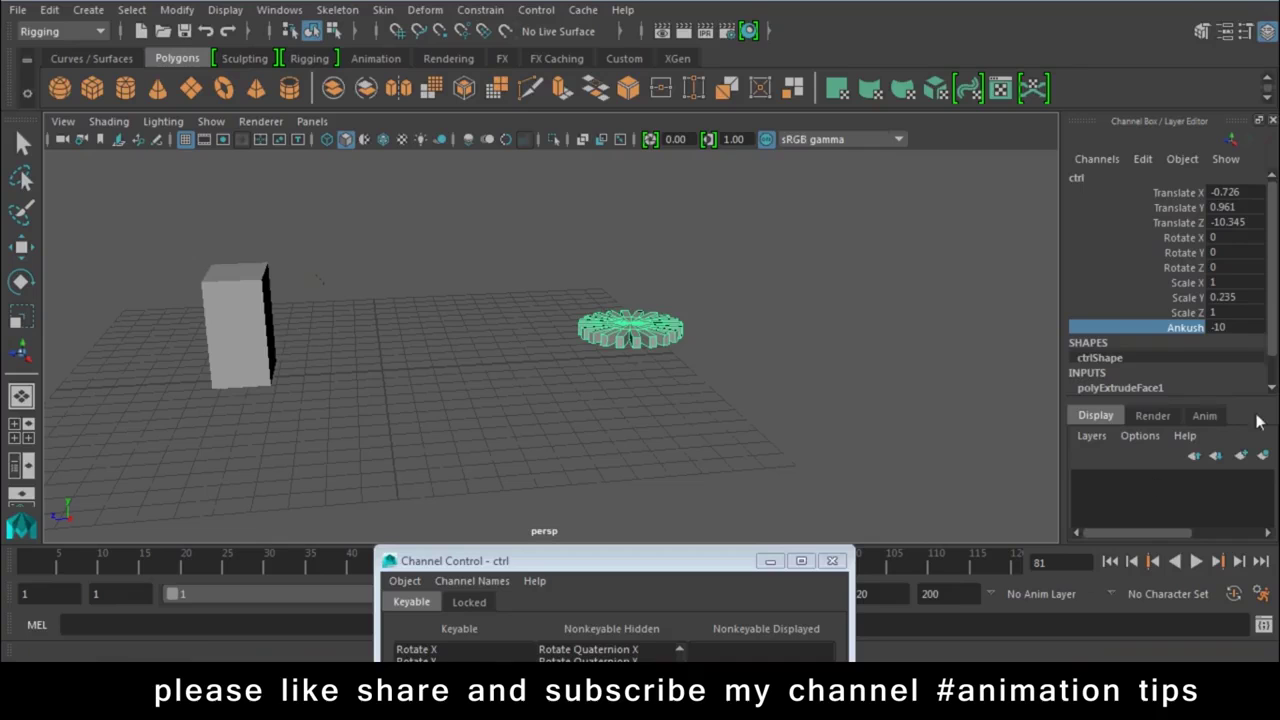
Slide Ankush through -10, set it back to 0, and close Channel Control
click(1230, 335)
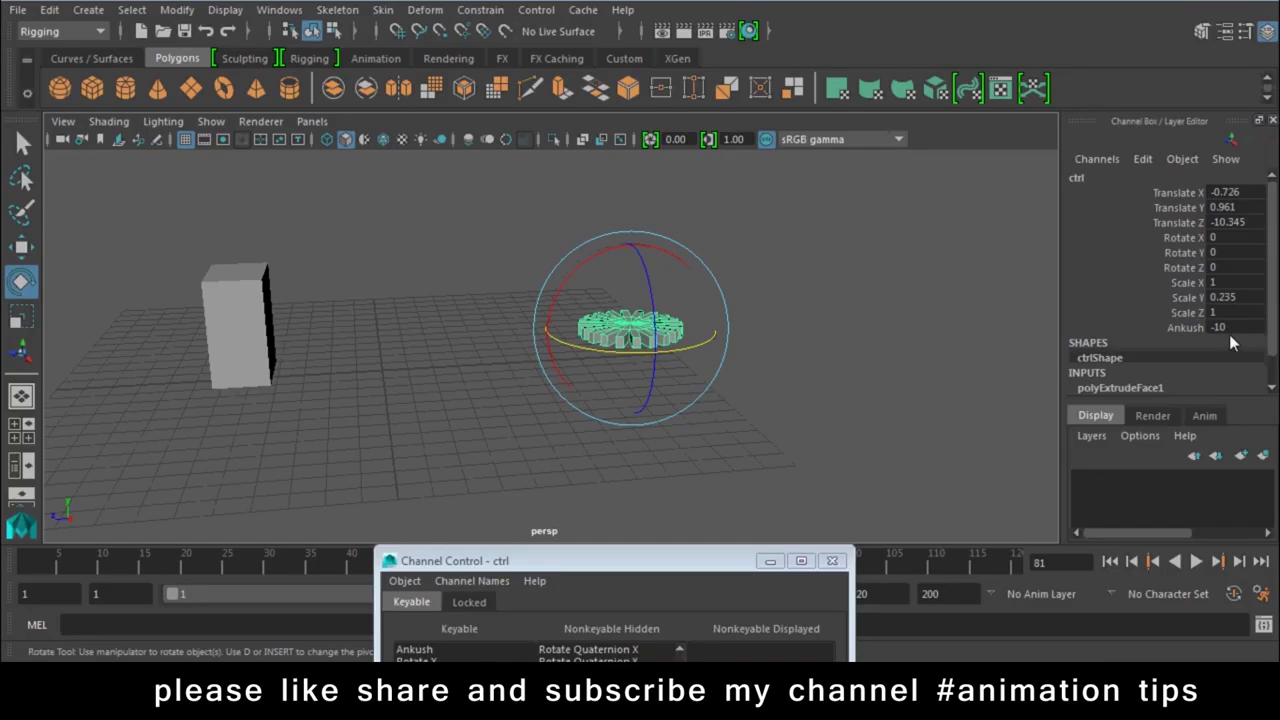
click(1193, 330)
mouse_move(1193, 330)
middle_down()
mouse_move(668, 361)
mouse_move(787, 370)
mouse_move(720, 380)
middle_up()
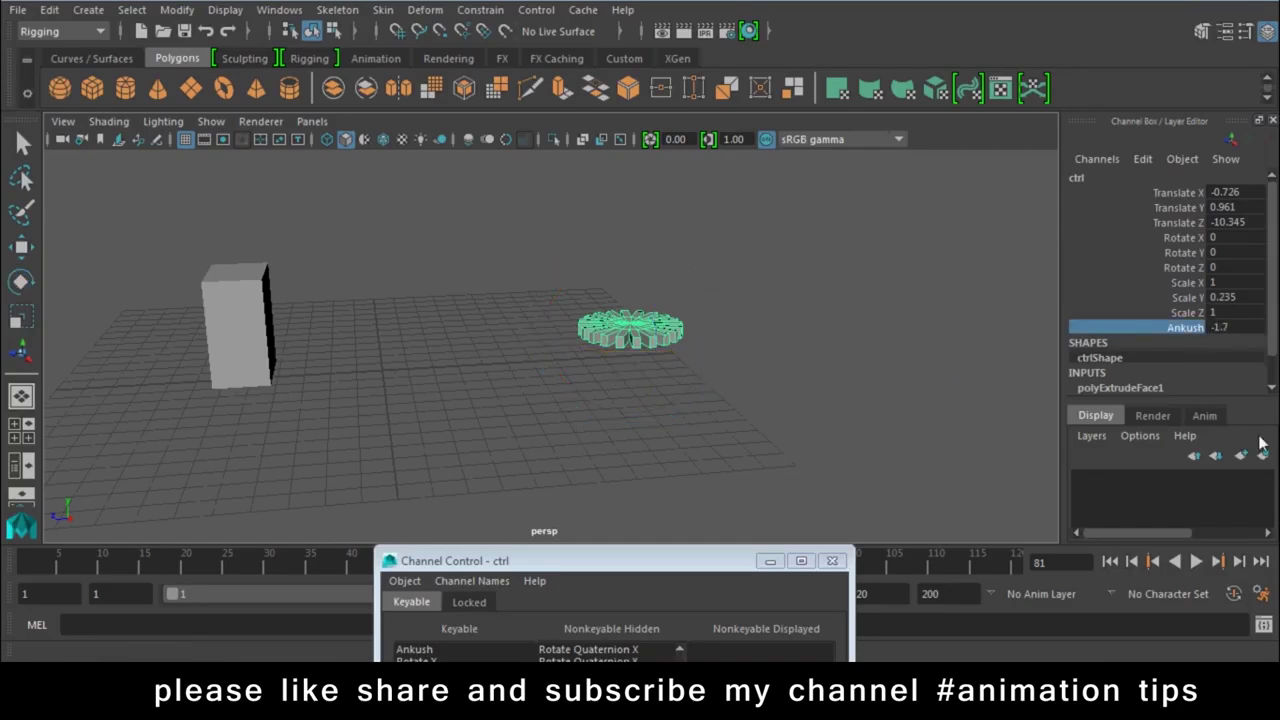
double_click(1246, 334)
text(0)
key(Return)
mouse_move(686, 563)
mouse_down()
mouse_move(686, 70)
mouse_move(580, 107)
mouse_up()
click(730, 100)
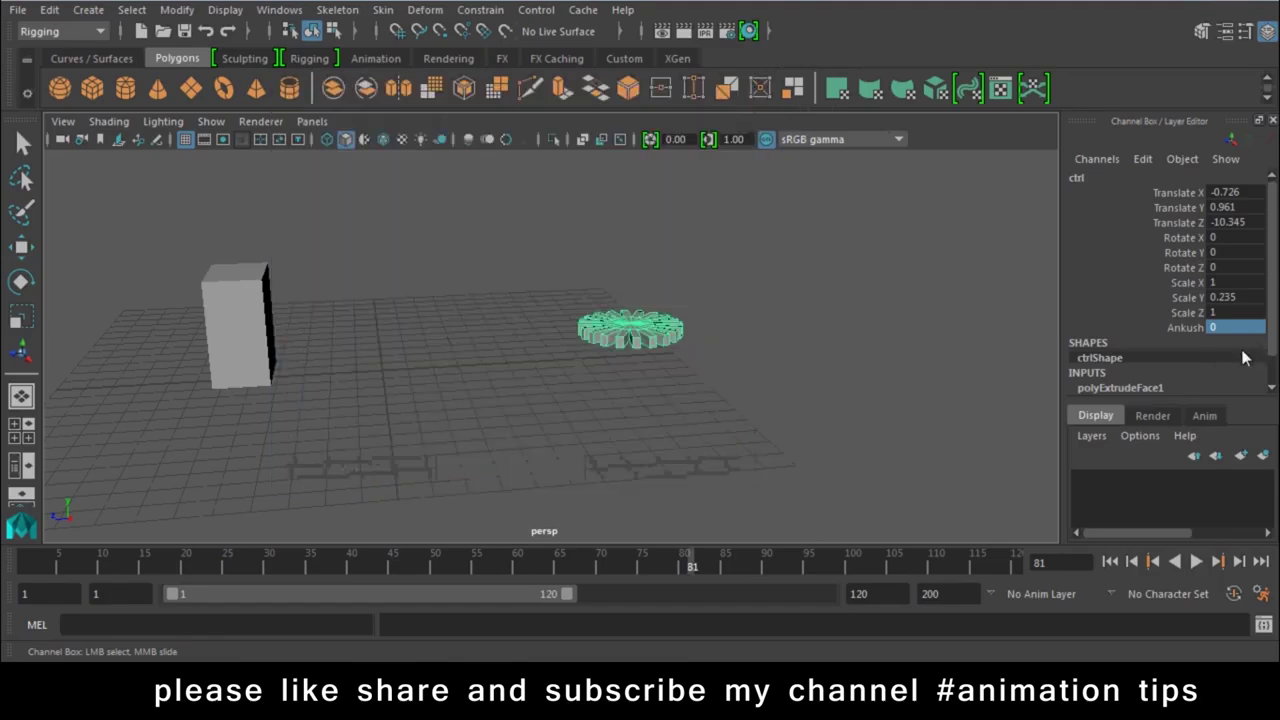
Raise the Ankush attribute's maximum to 500 in Edit Attribute
click(1185, 331)
click(1137, 160)
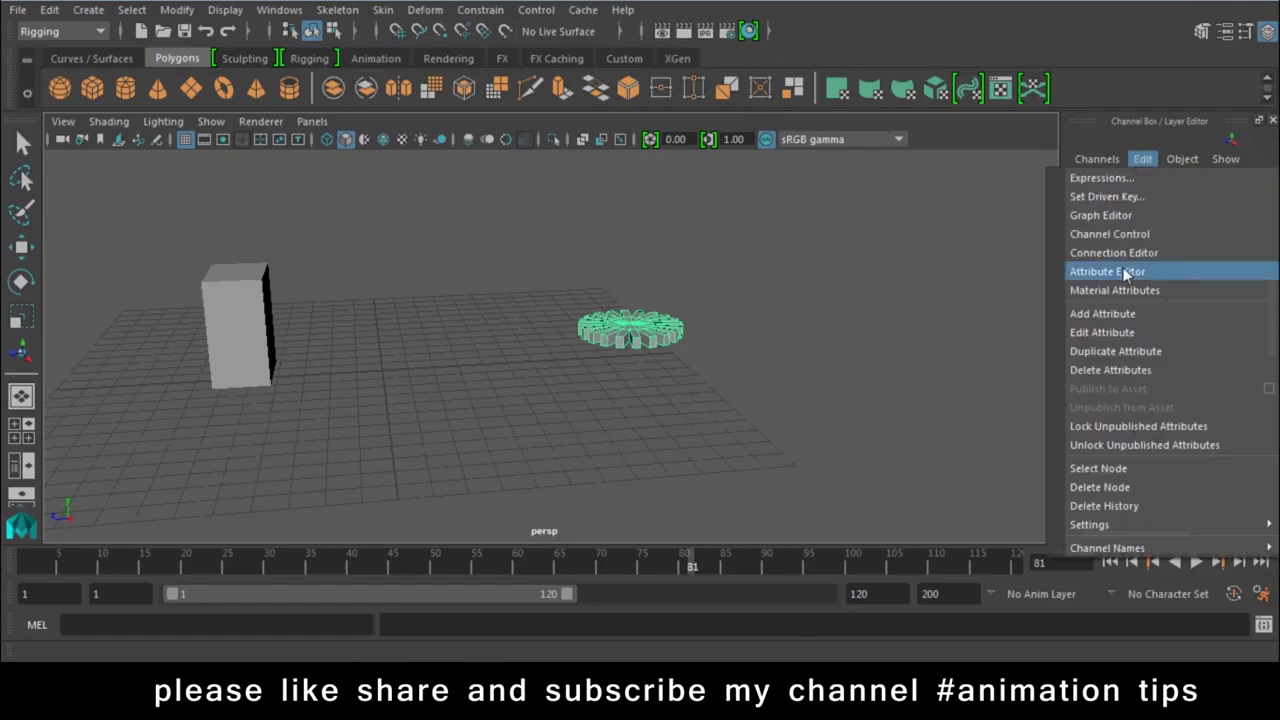
click(1075, 330)
drag(560, 228, 568, 90)
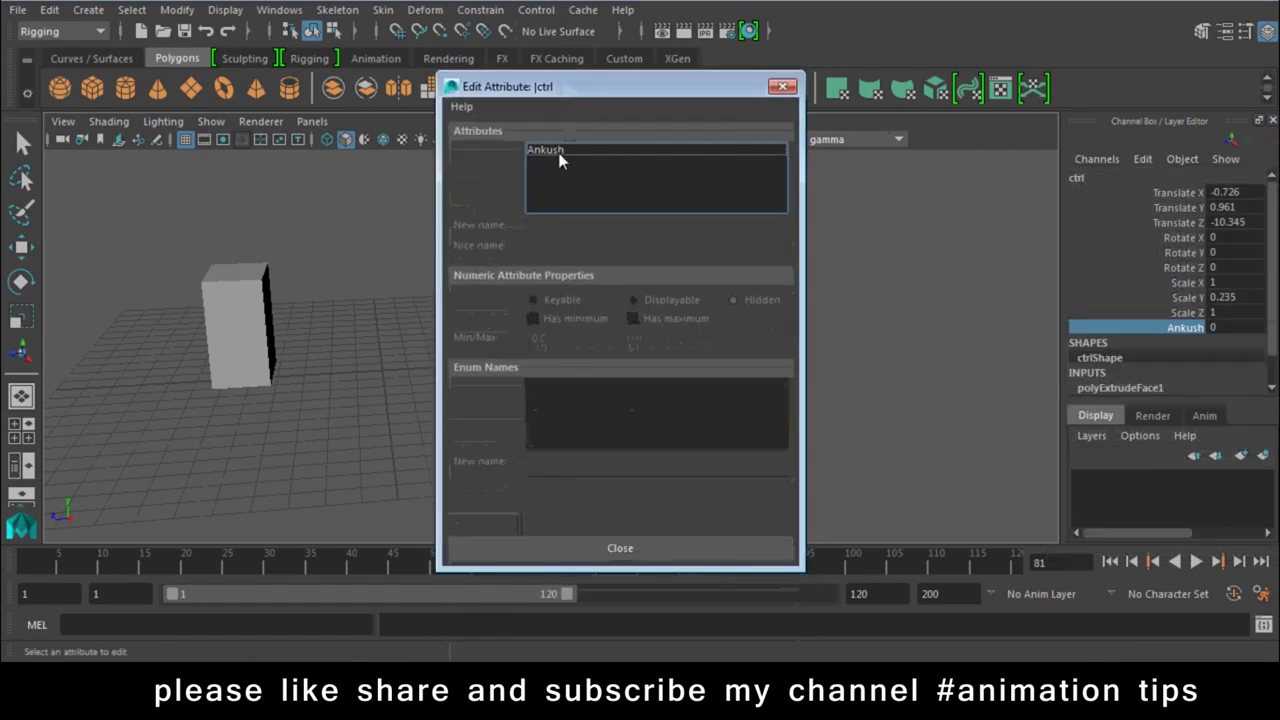
click(557, 150)
click(604, 230)
key(Return)
key(Tab)
click(542, 341)
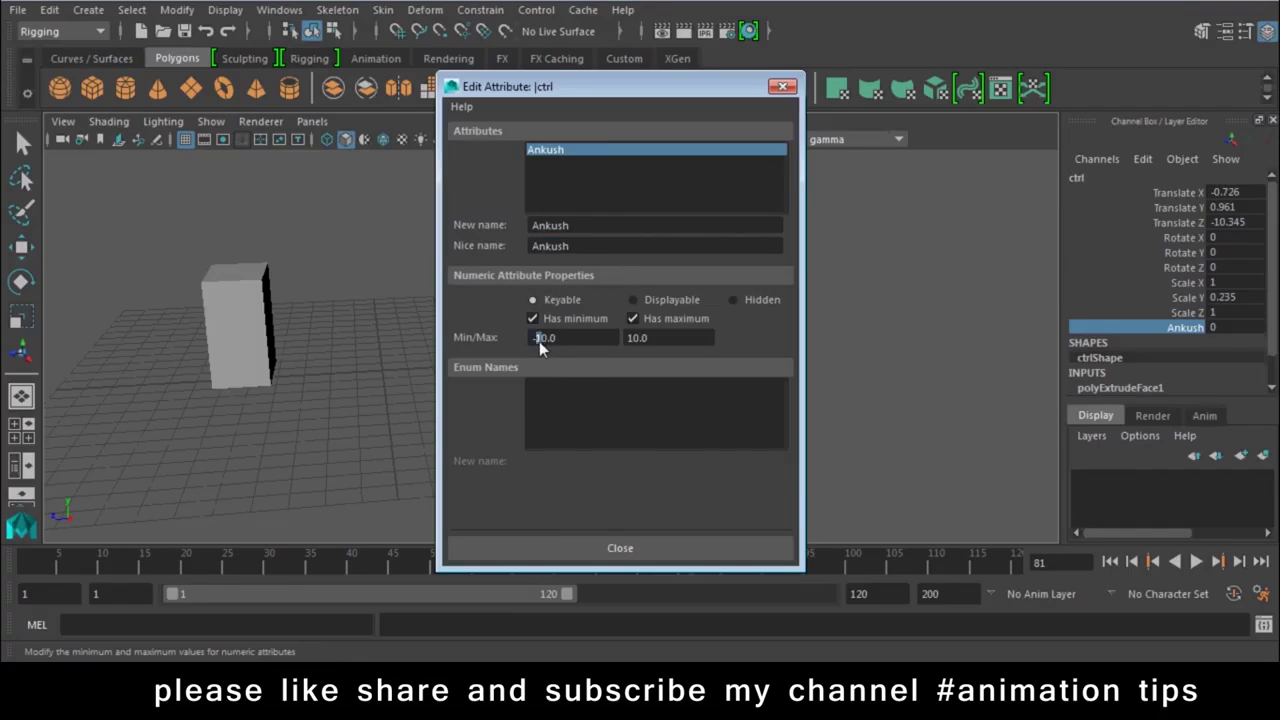
key(Tab)
text(500)
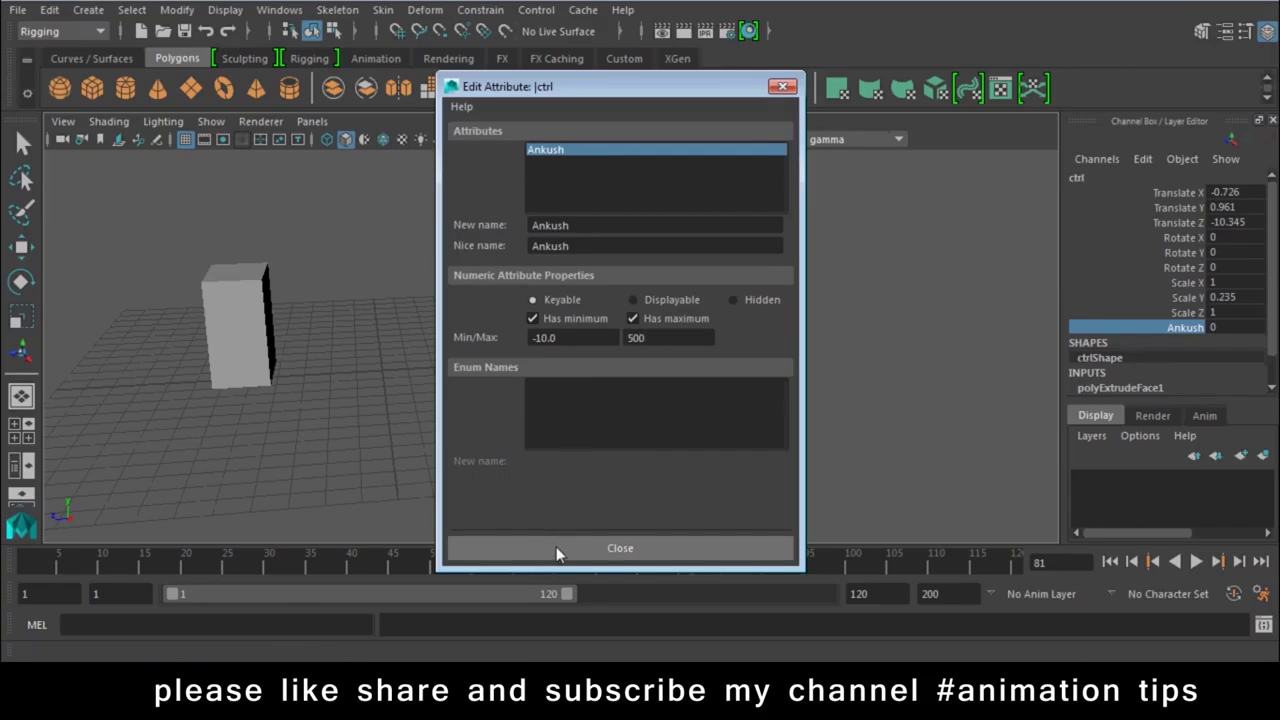
click(556, 546)
Test-slide Ankush across its new range and set it back to 0
mouse_move(1215, 335)
middle_down()
mouse_move(569, 322)
mouse_move(852, 268)
mouse_move(889, 310)
mouse_move(849, 277)
mouse_move(524, 281)
middle_up()
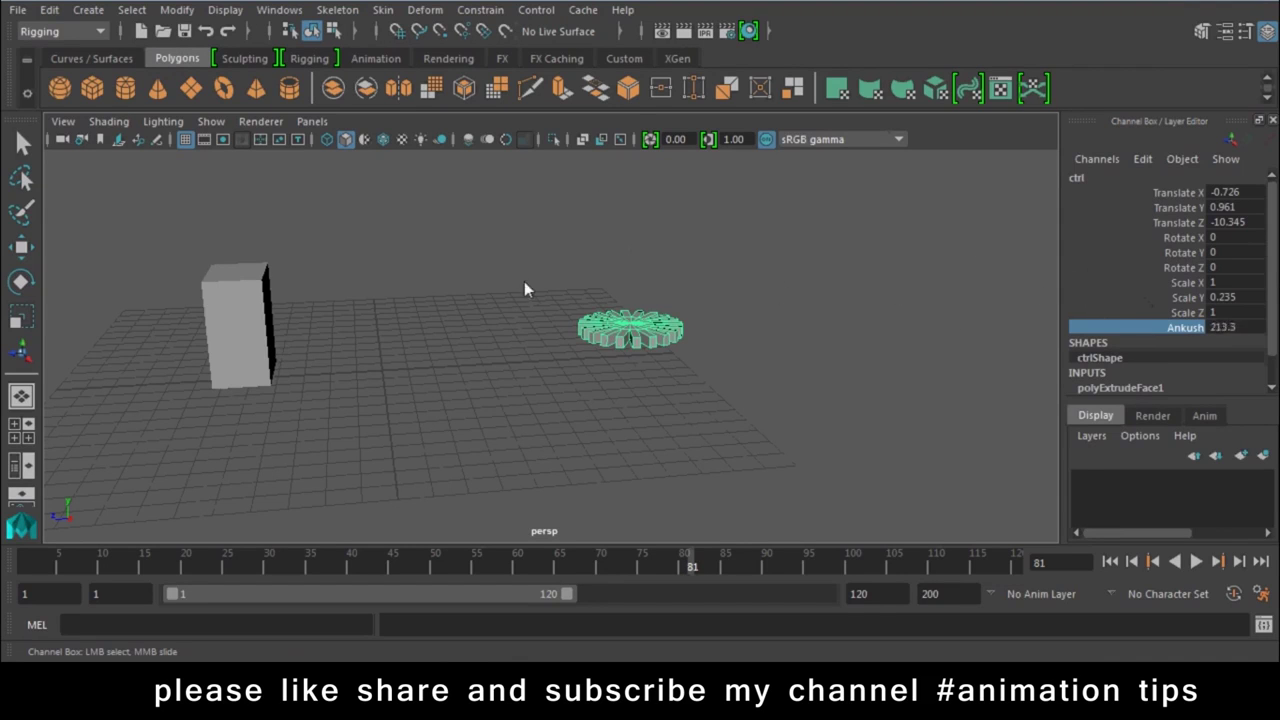
click(1239, 328)
text(0)
key(Return)
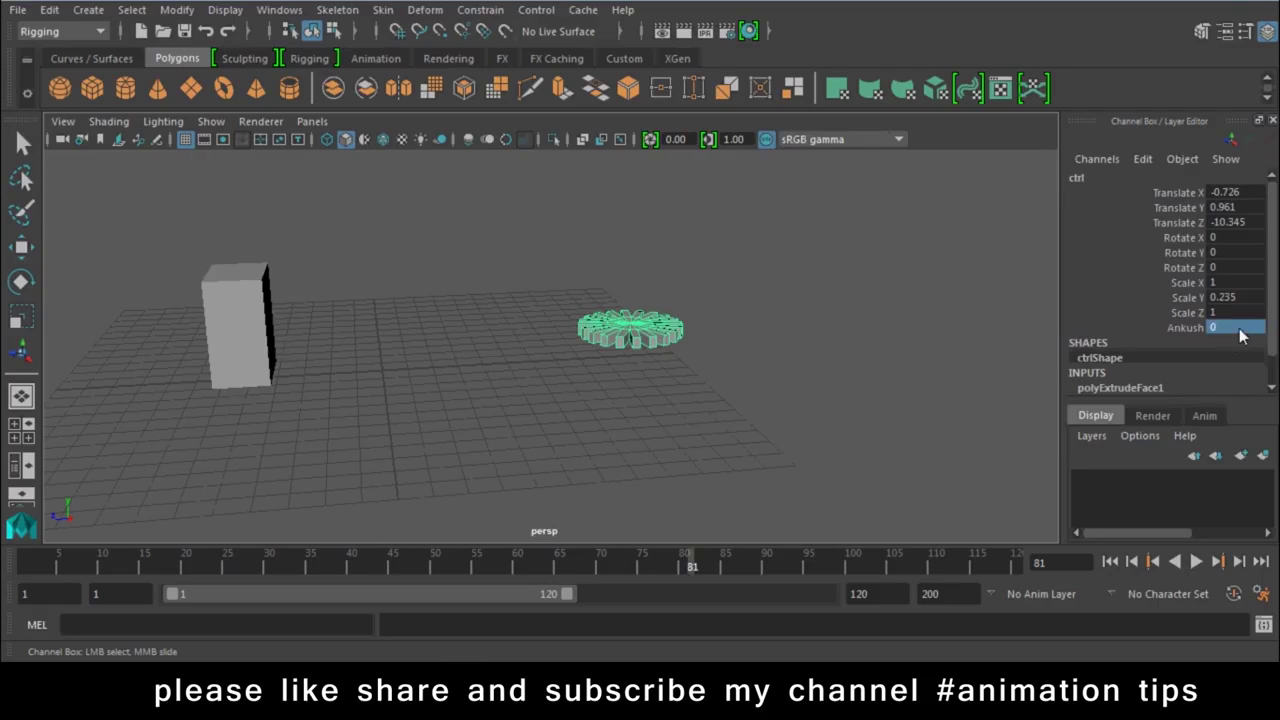
Delete the Ankush attribute from ctrl
click(1145, 162)
click(1110, 369)
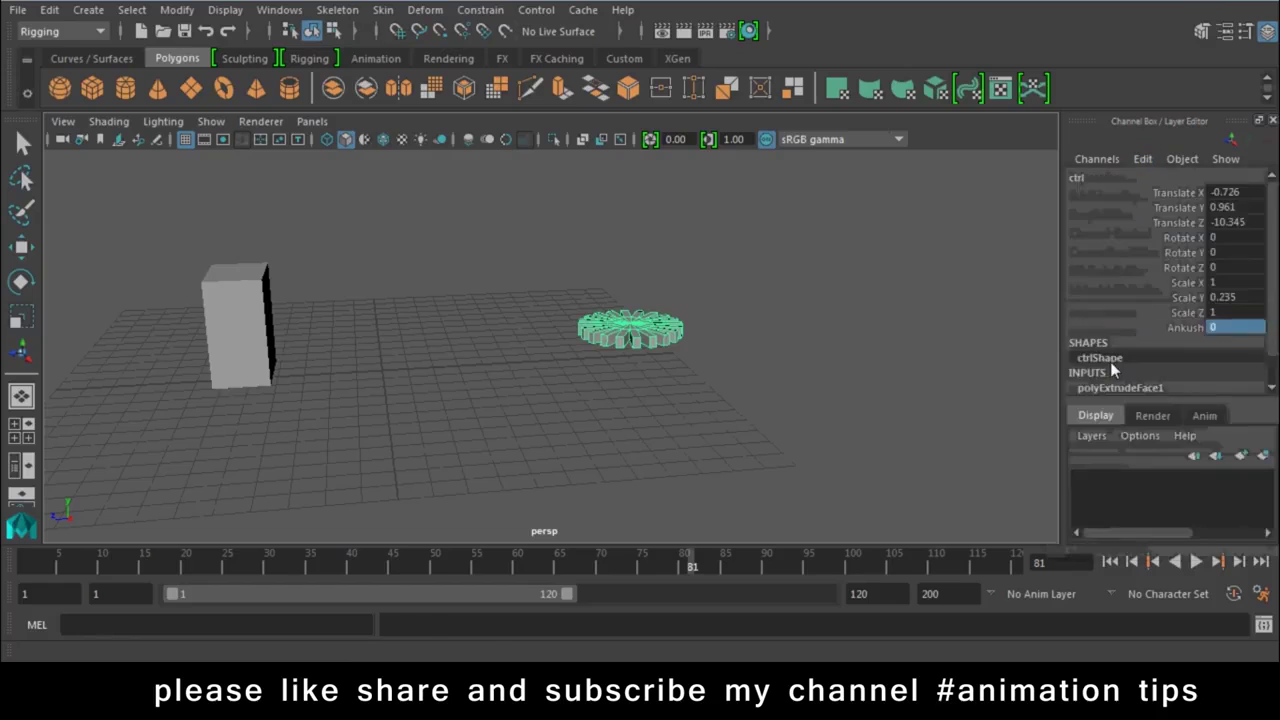
key(e)
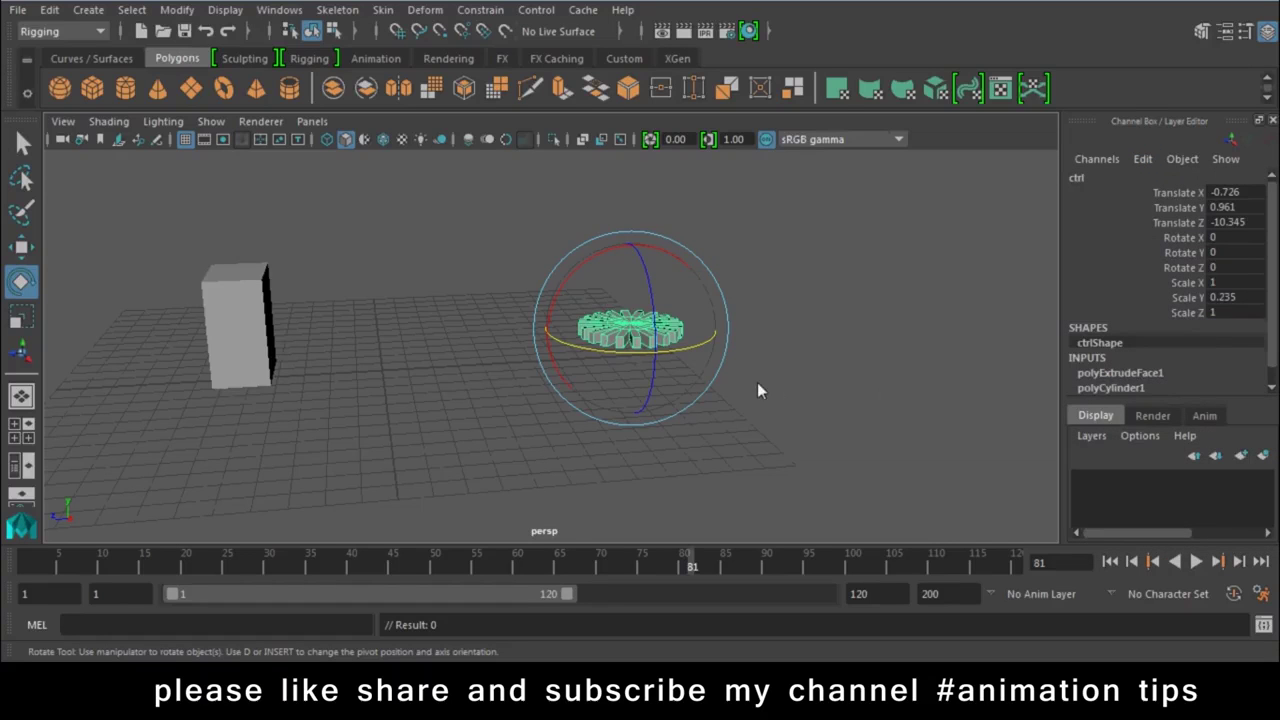
key(w)
Test-rotate the gear and undo it, then shift it along X to 0.131
click(713, 445)
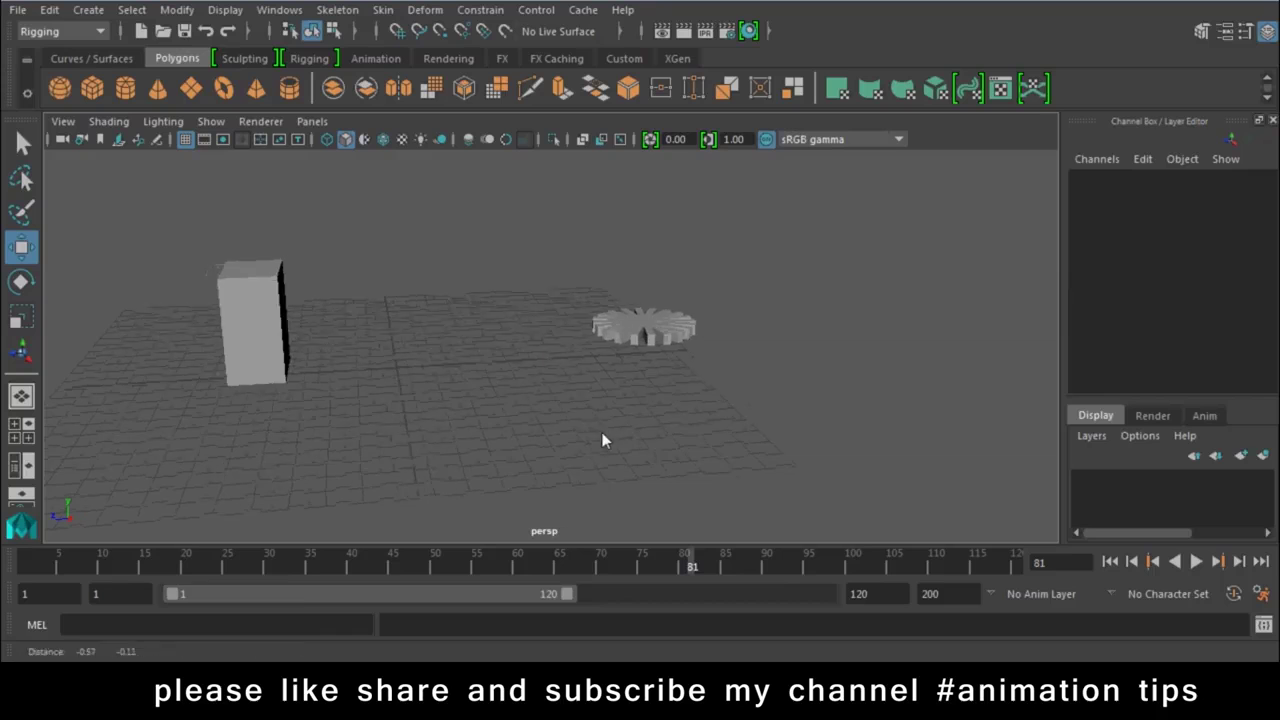
click(705, 330)
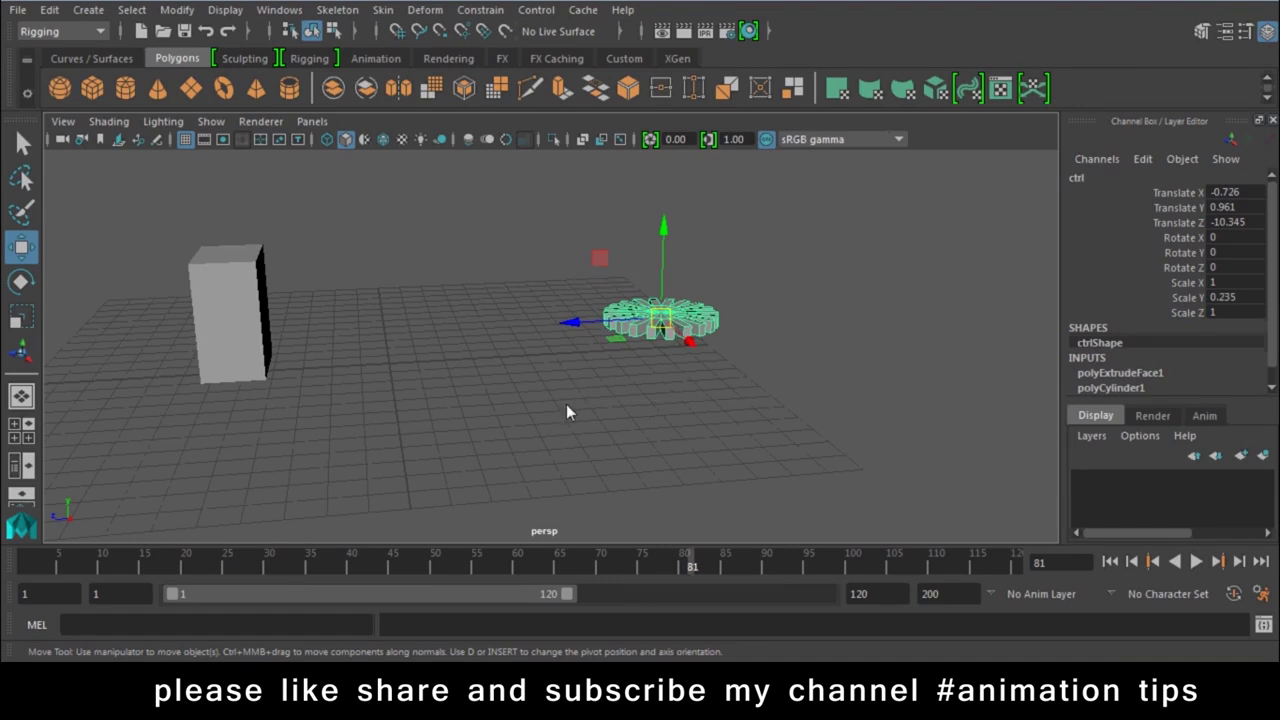
key(e)
mouse_move(591, 358)
mouse_down()
mouse_move(697, 356)
mouse_move(540, 352)
mouse_up()
key(ctrl+z)
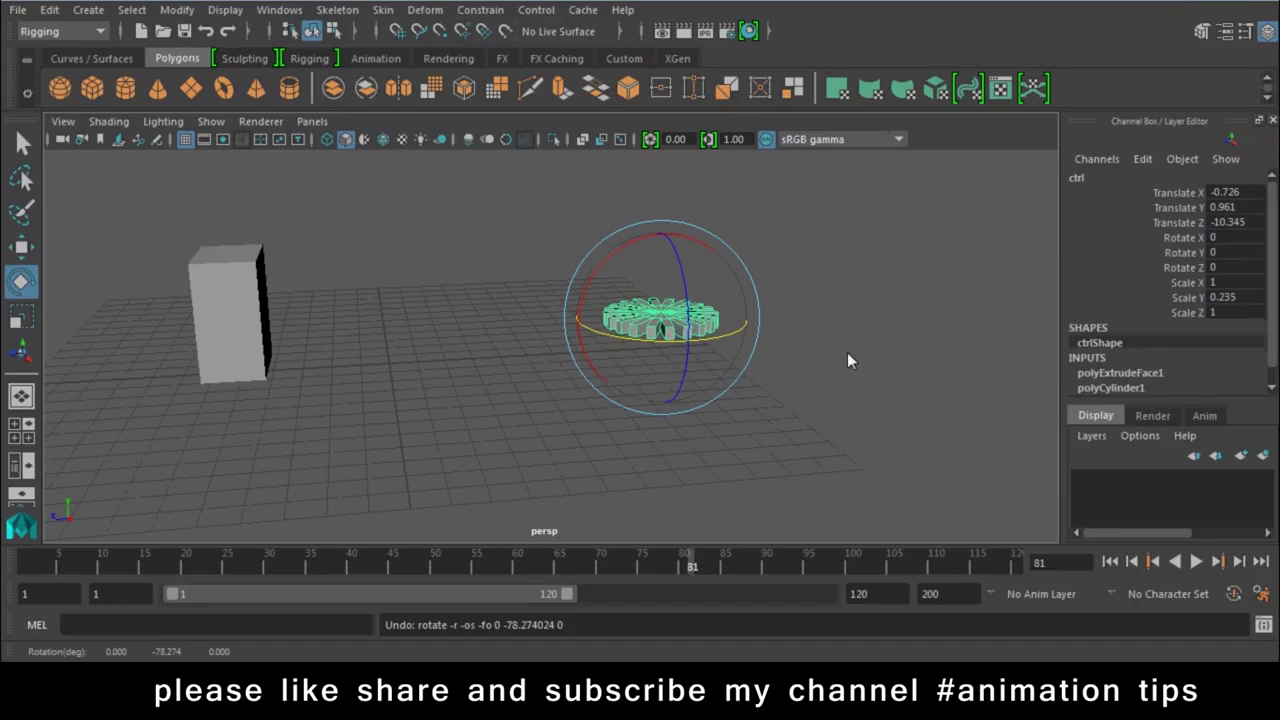
key(w)
alt+drag(769, 306, 703, 443)
mouse_move(668, 356)
mouse_down()
mouse_move(565, 441)
mouse_move(488, 326)
mouse_move(376, 335)
mouse_move(630, 345)
mouse_move(582, 340)
mouse_up()
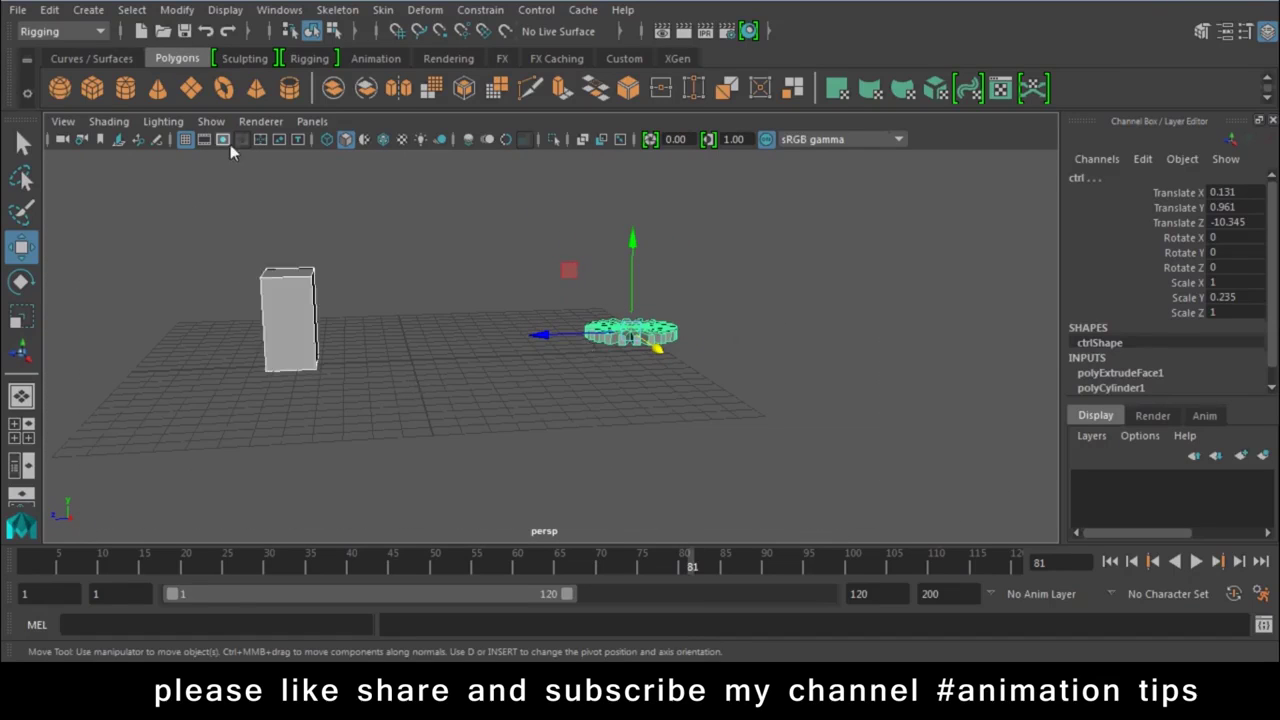
Freeze ctrl's transformations, then try zeroing its Translate channels and undo
click(177, 10)
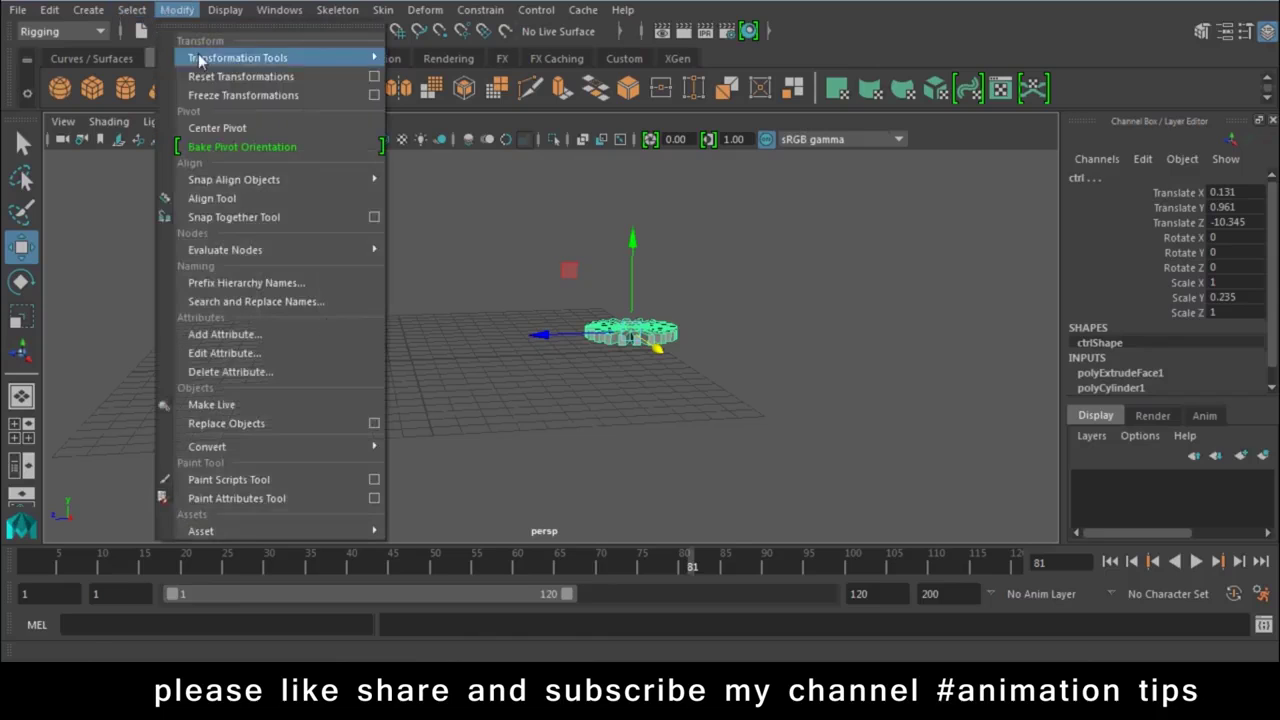
click(233, 95)
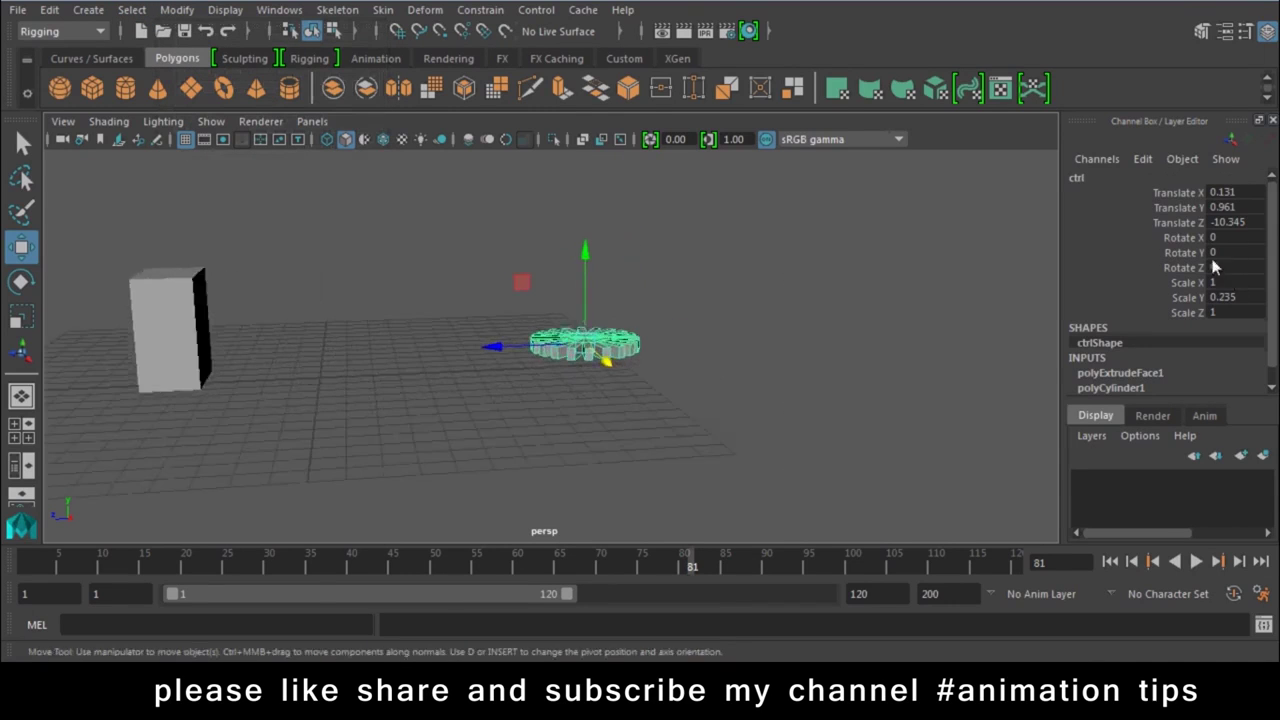
drag(1250, 192, 1248, 226)
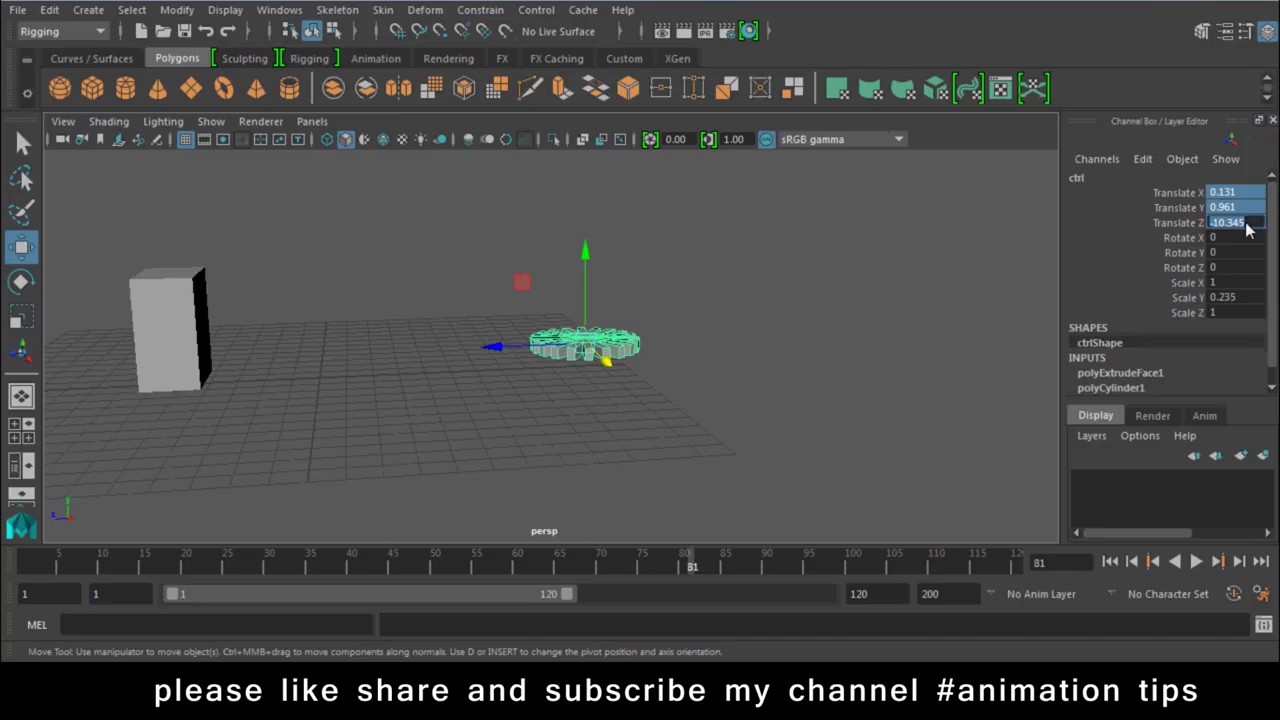
text(0)
key(Return)
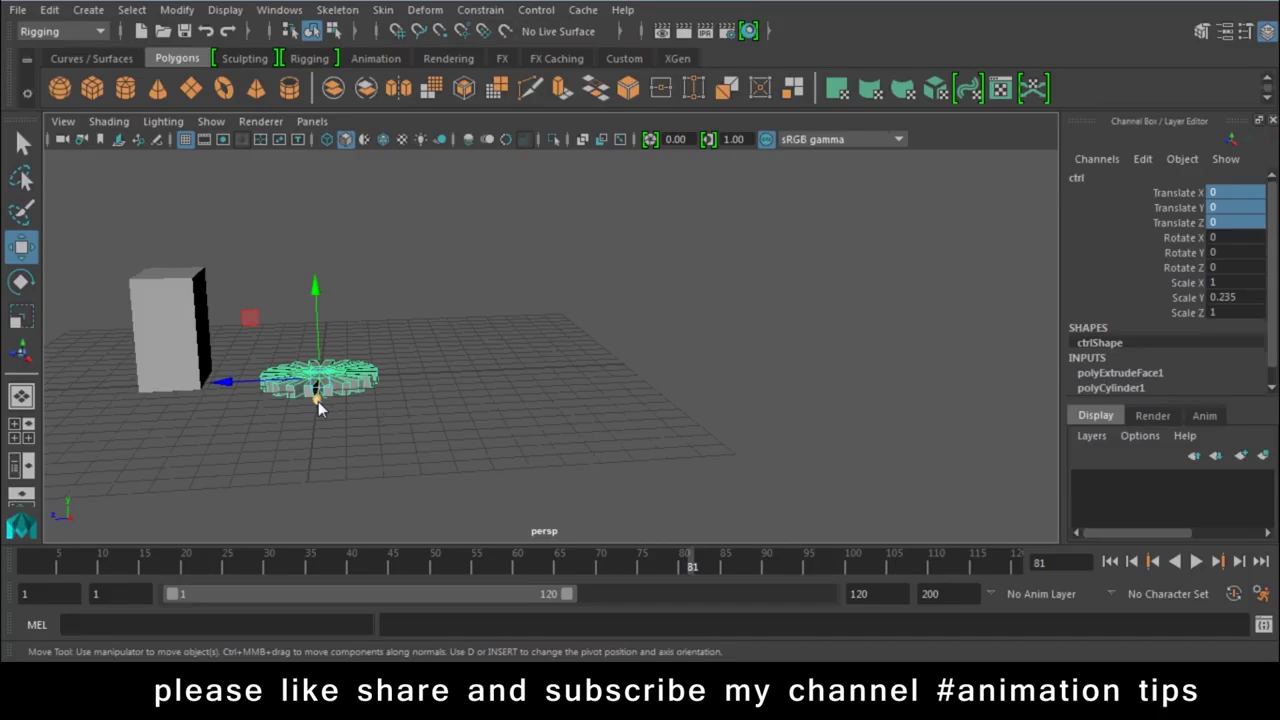
key(ctrl+z)
Orbit around the gear, try setting translate to 0 again, and undo it
alt+drag(347, 381, 710, 326)
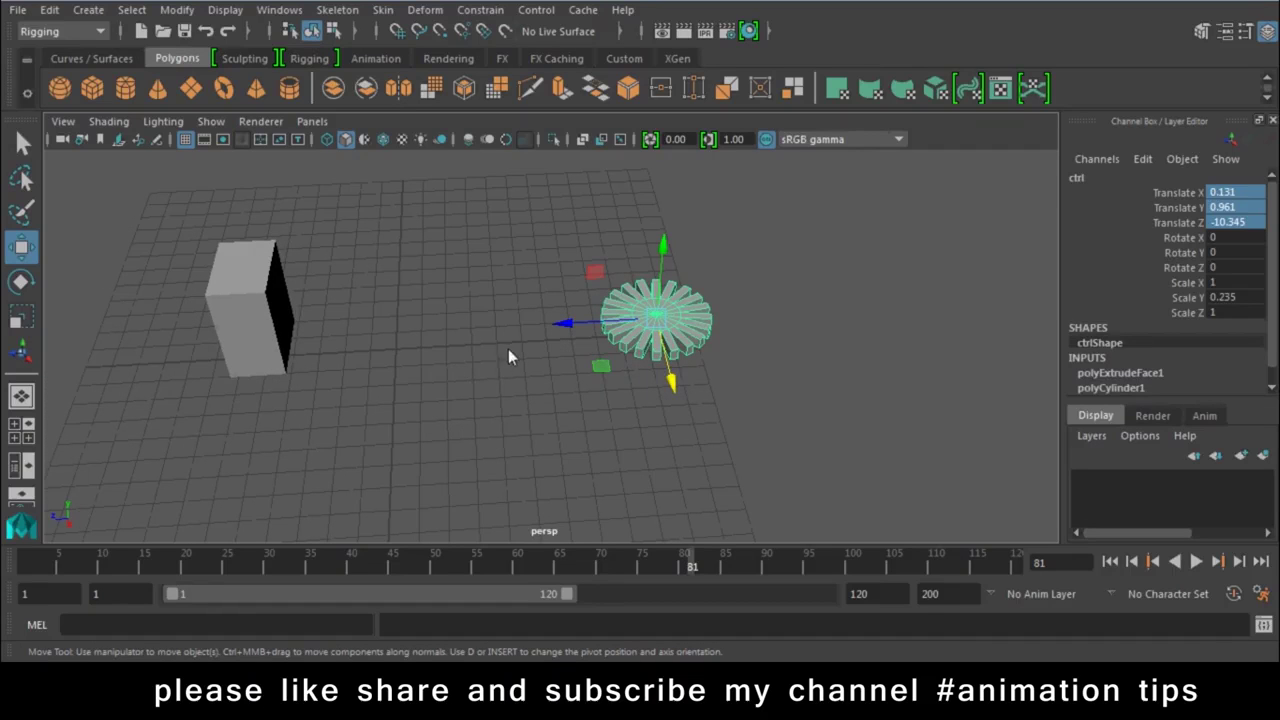
alt+drag(508, 350, 592, 380)
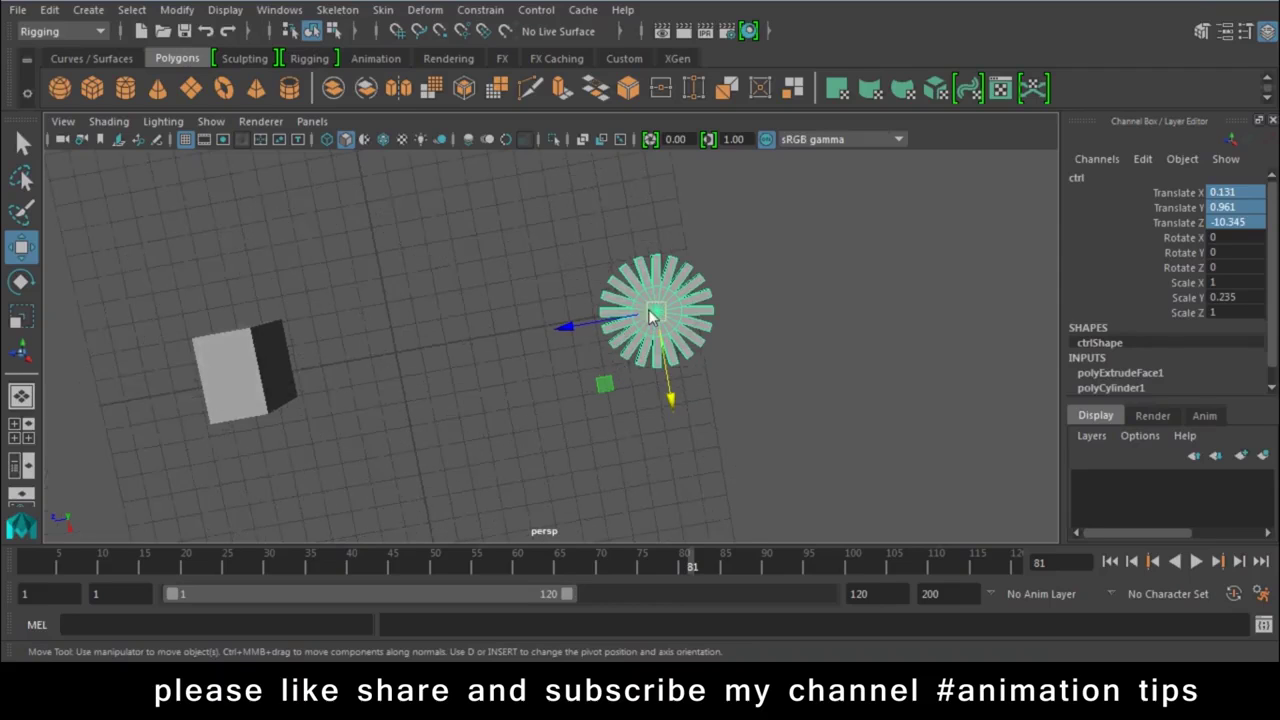
text(0)
key(Return)
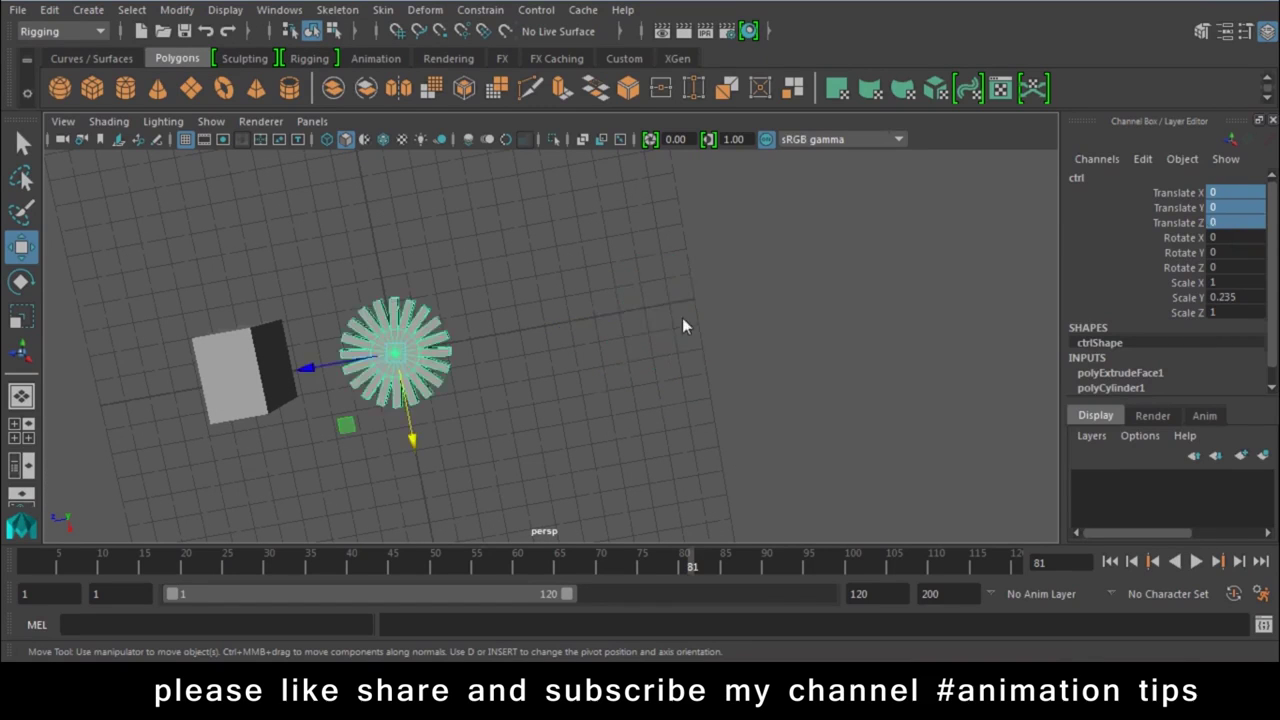
key(ctrl+z)
mouse_move(641, 387)
alt+mouse_down()
mouse_move(497, 352)
mouse_move(651, 384)
alt+mouse_up()
alt+drag(630, 432, 776, 358)
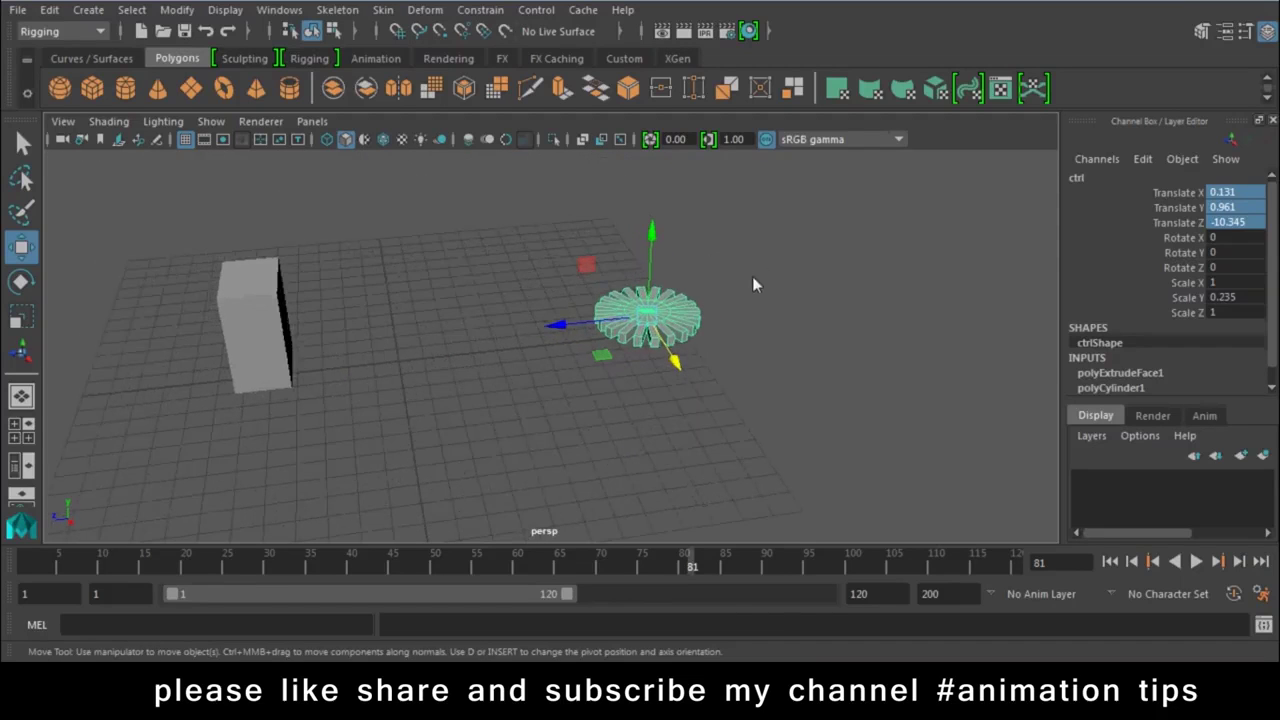
Freeze transformations again, drag the gear along Z, then reset Translate Z to 0
click(177, 10)
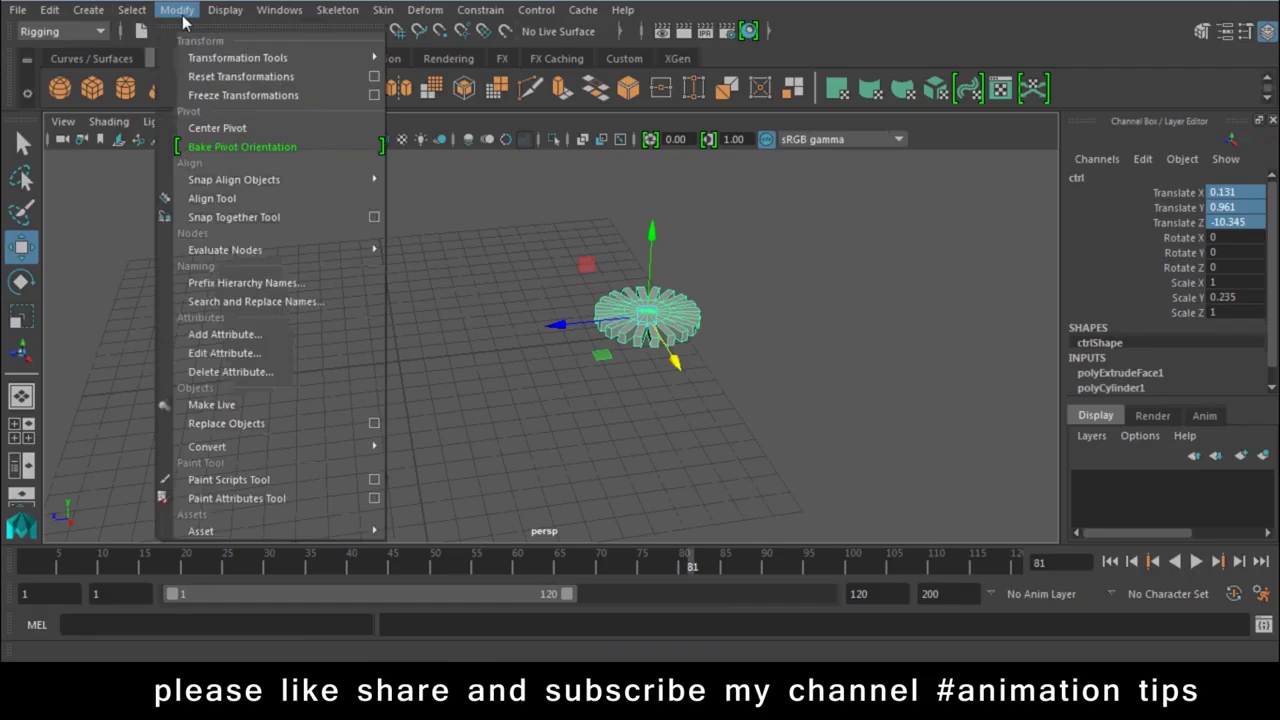
click(248, 96)
click(625, 276)
drag(712, 234, 552, 430)
mouse_move(567, 348)
middle_down()
mouse_move(846, 323)
mouse_move(960, 292)
middle_up()
double_click(1240, 222)
text(0)
key(Return)
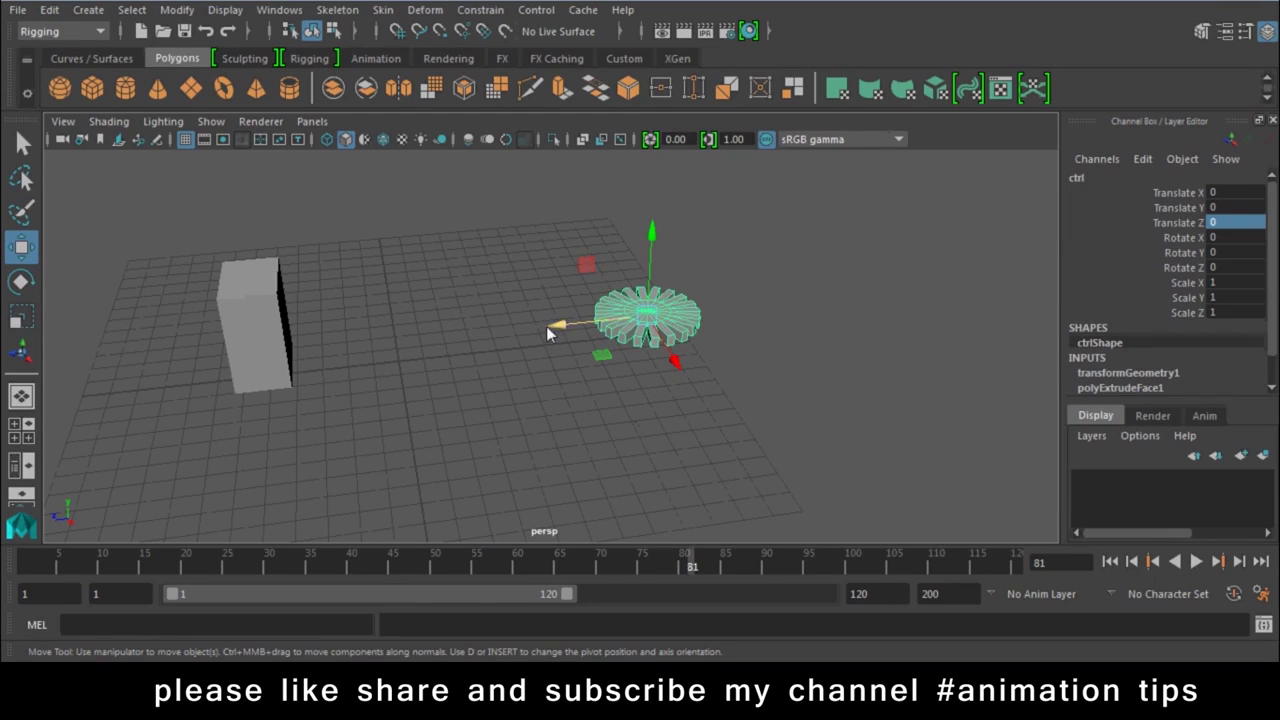
Add the box to the selection and freeze transformations on both
shift+click(255, 320)
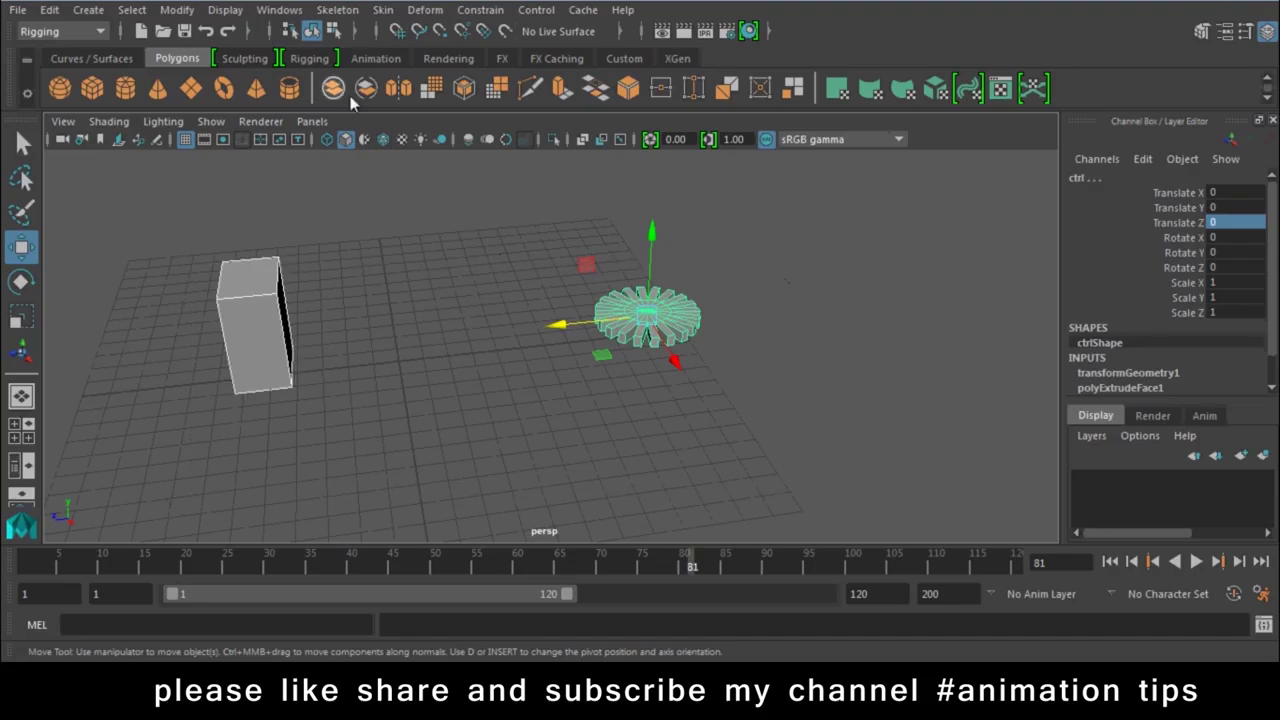
click(177, 10)
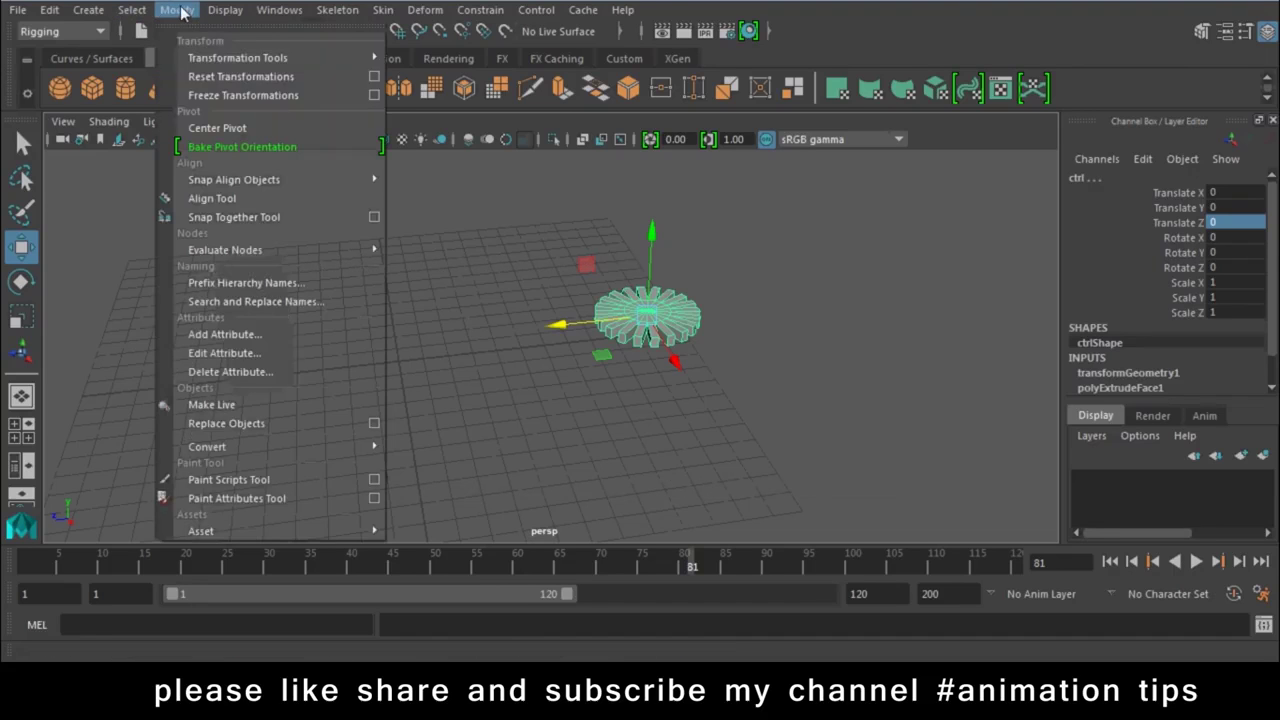
click(220, 96)
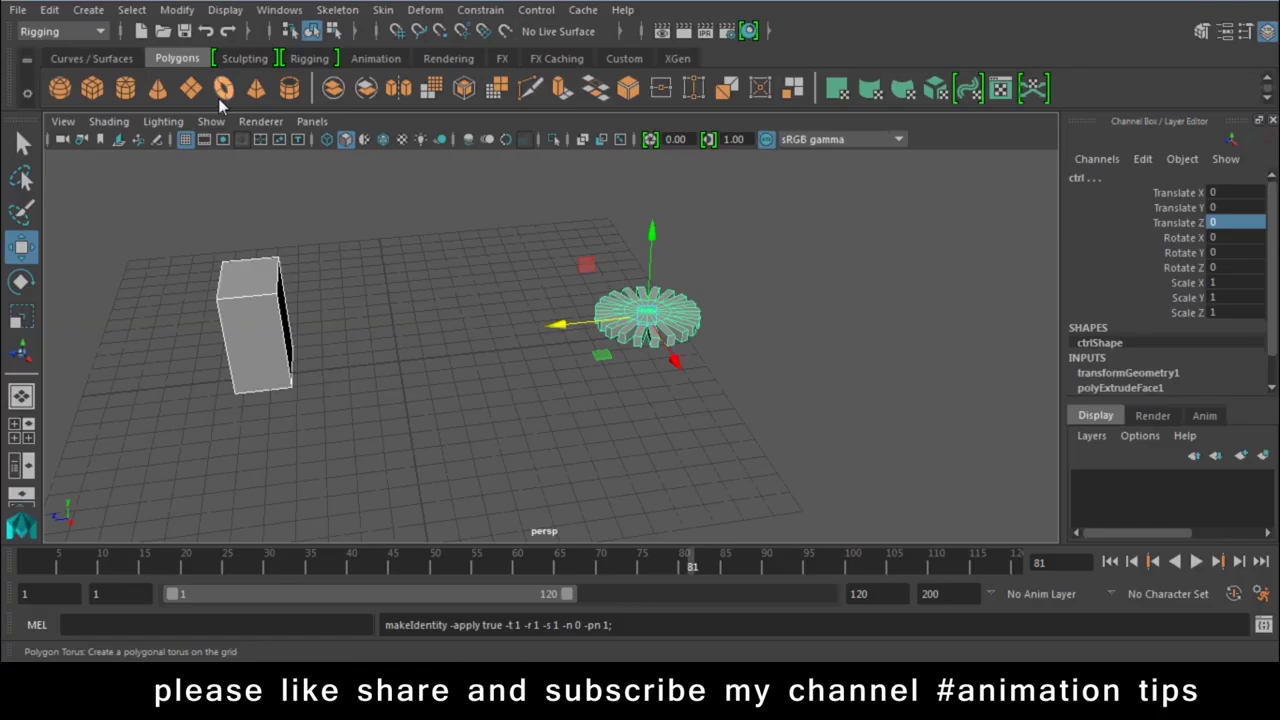
Open the Freeze Transformations options, then after Maya restarts, marquee-select the ctrl gear
click(186, 13)
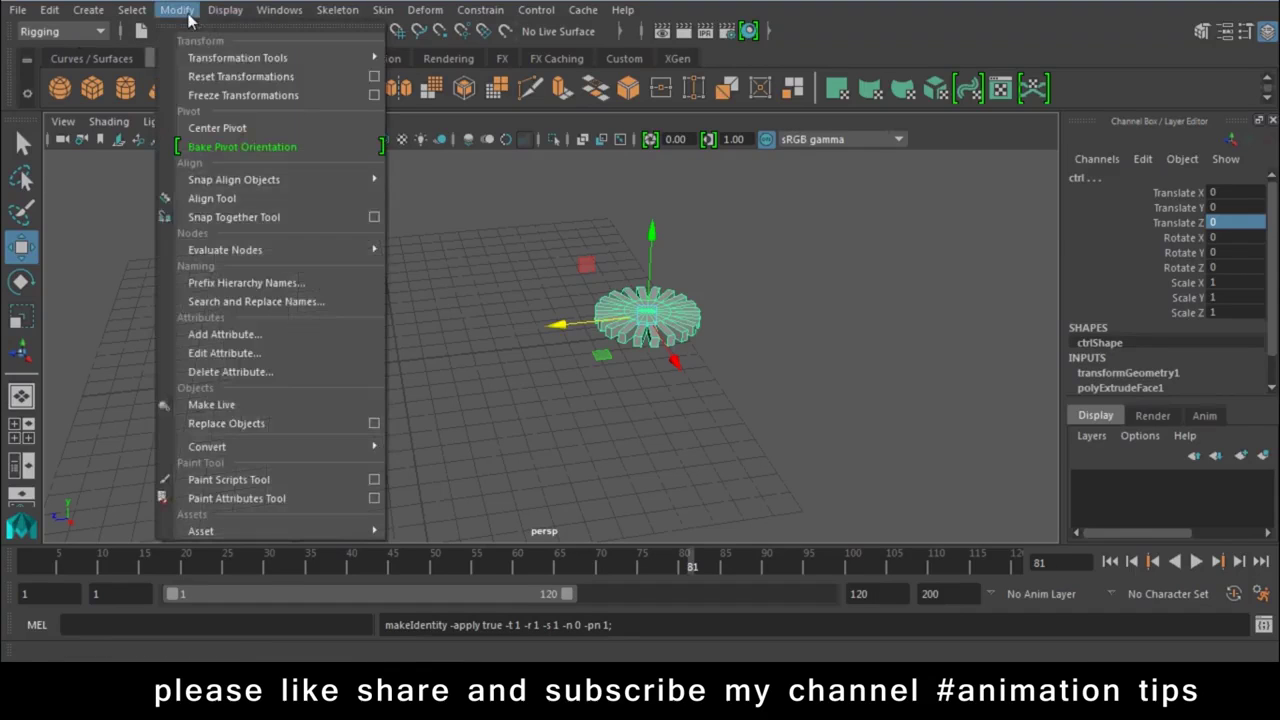
click(373, 96)
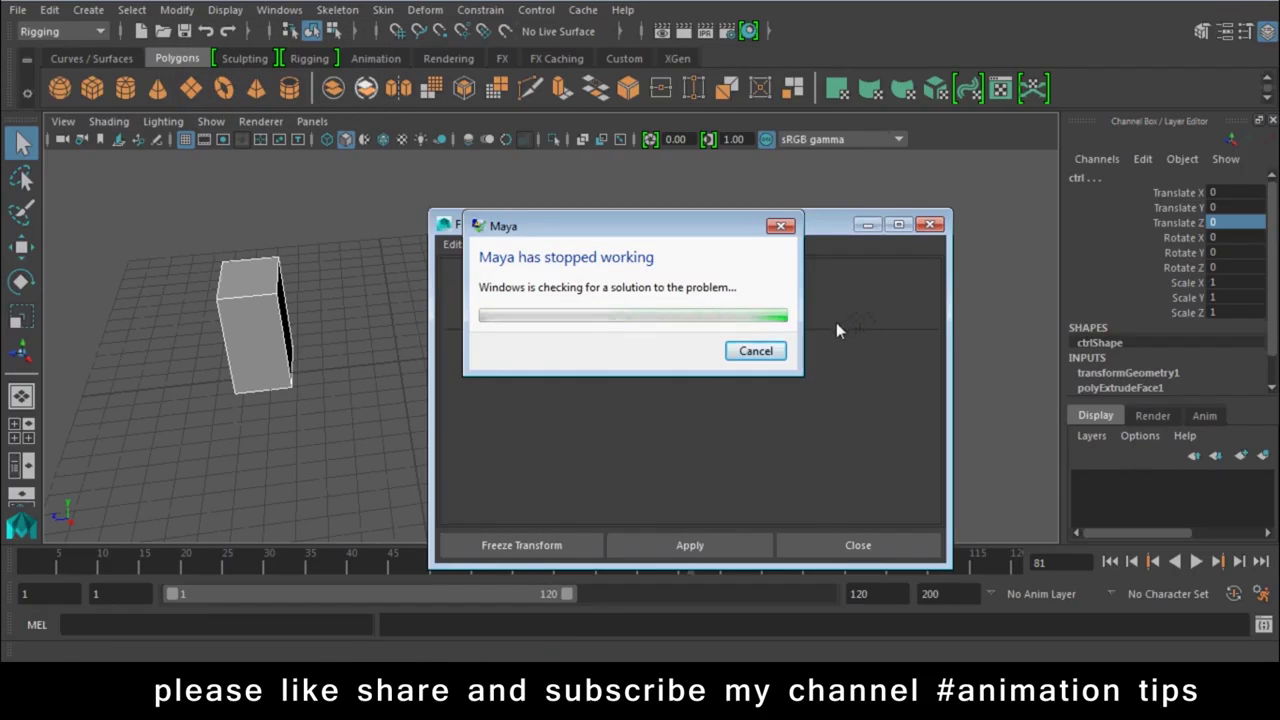
click(1118, 668)
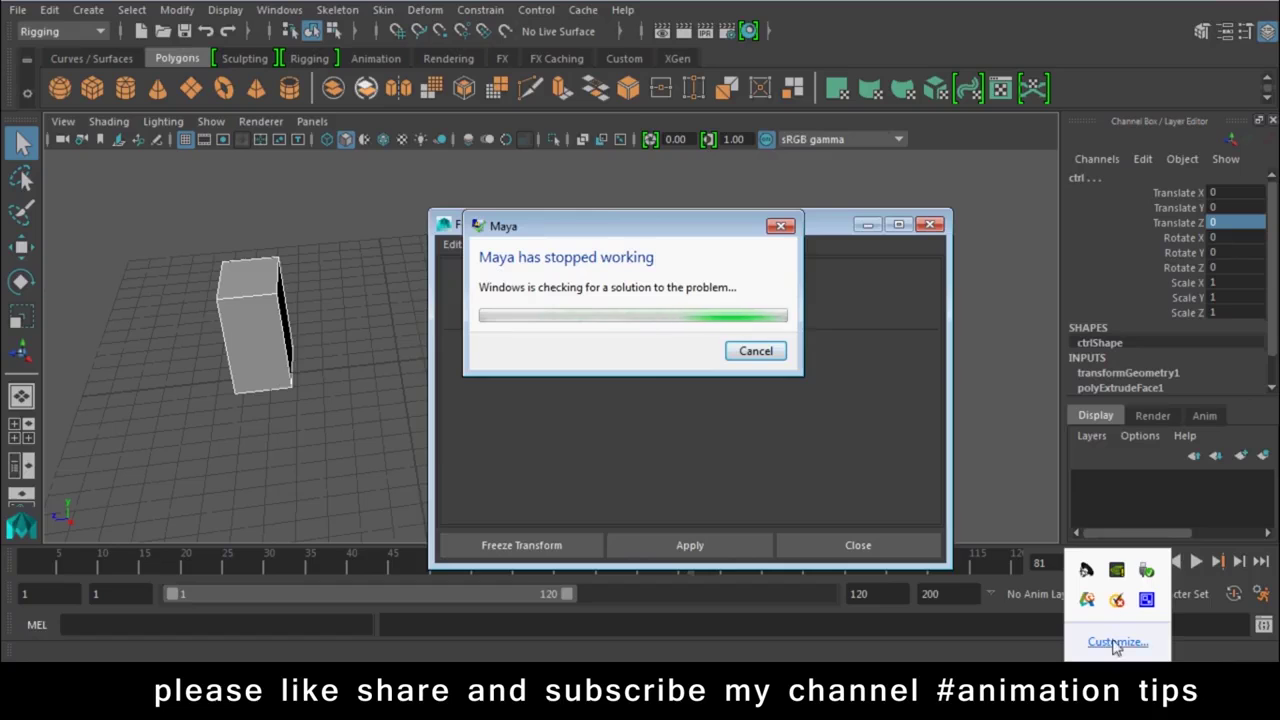
click(1144, 599)
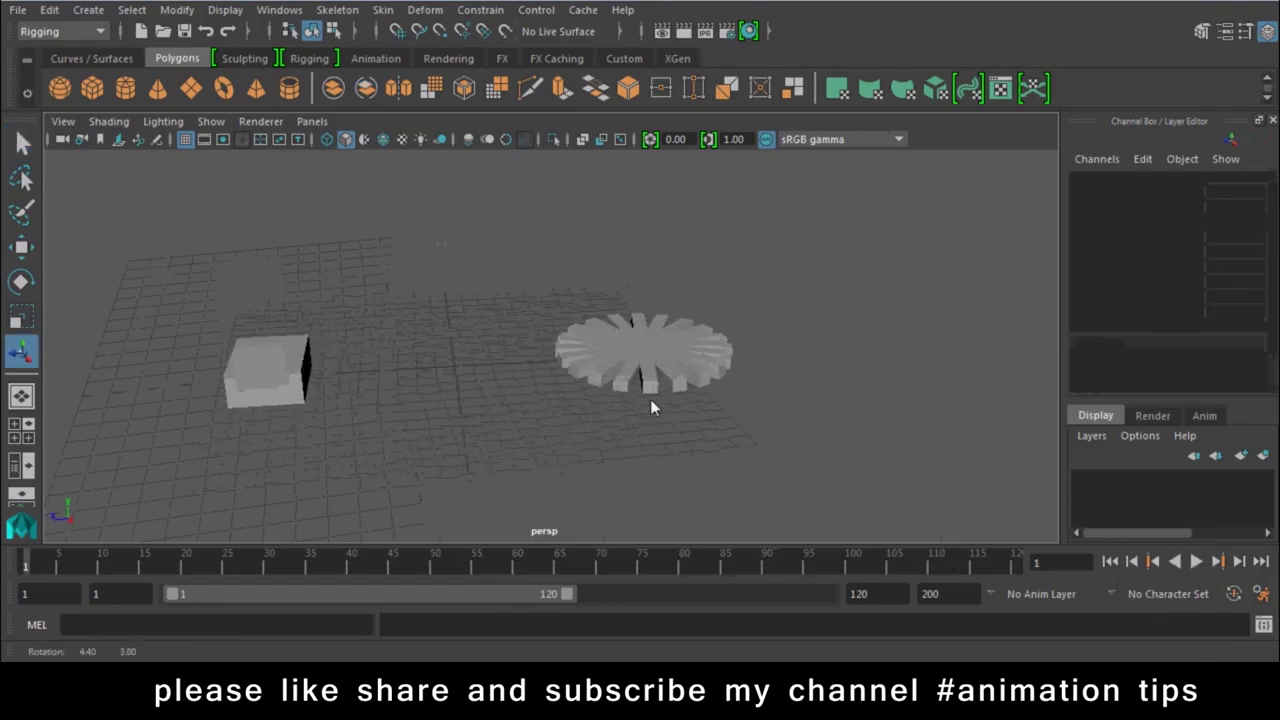
drag(822, 258, 728, 372)
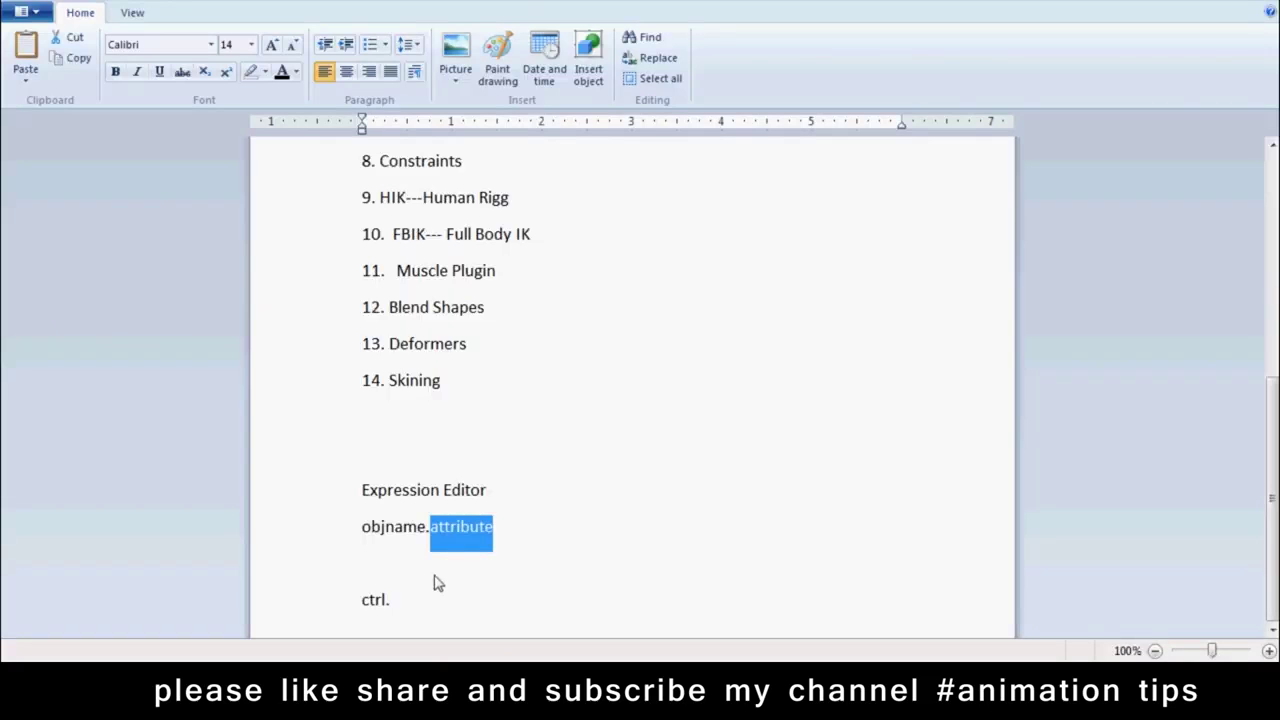
Complete the note line as ctrl.rotateY, select that text, and return to Maya
click(424, 597)
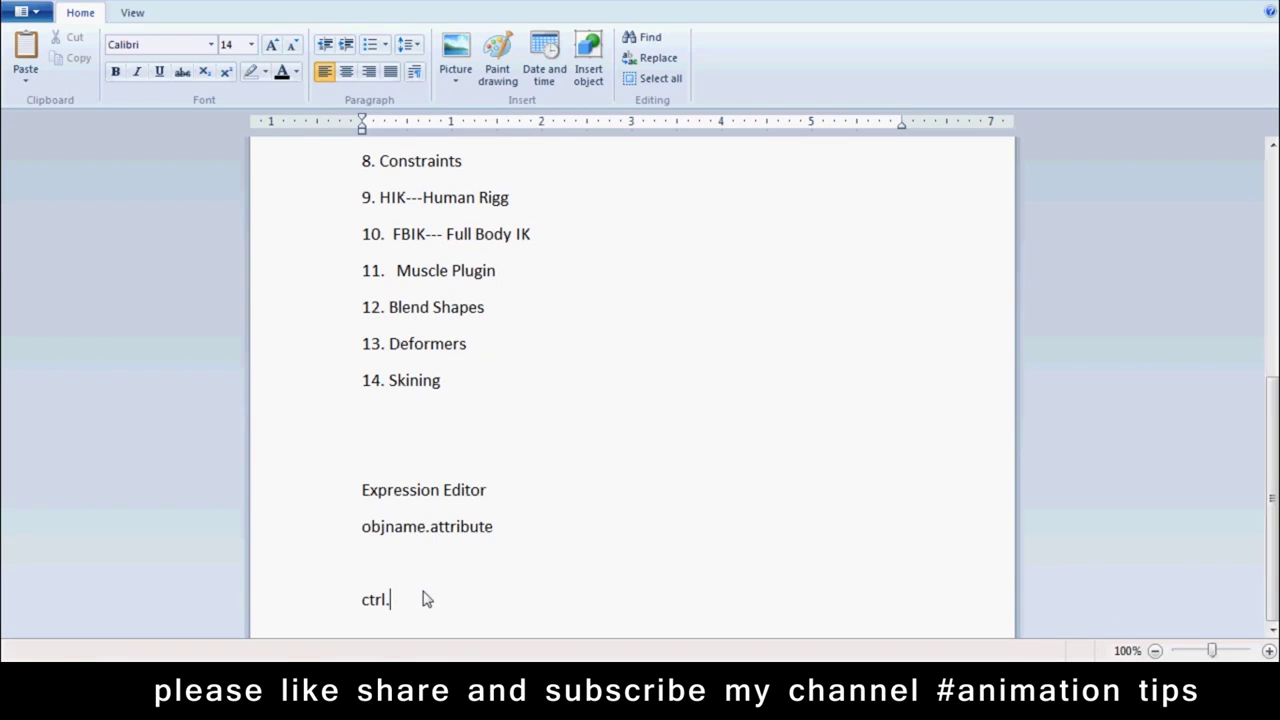
text(rotateY)
double_click(440, 606)
drag(440, 606, 346, 606)
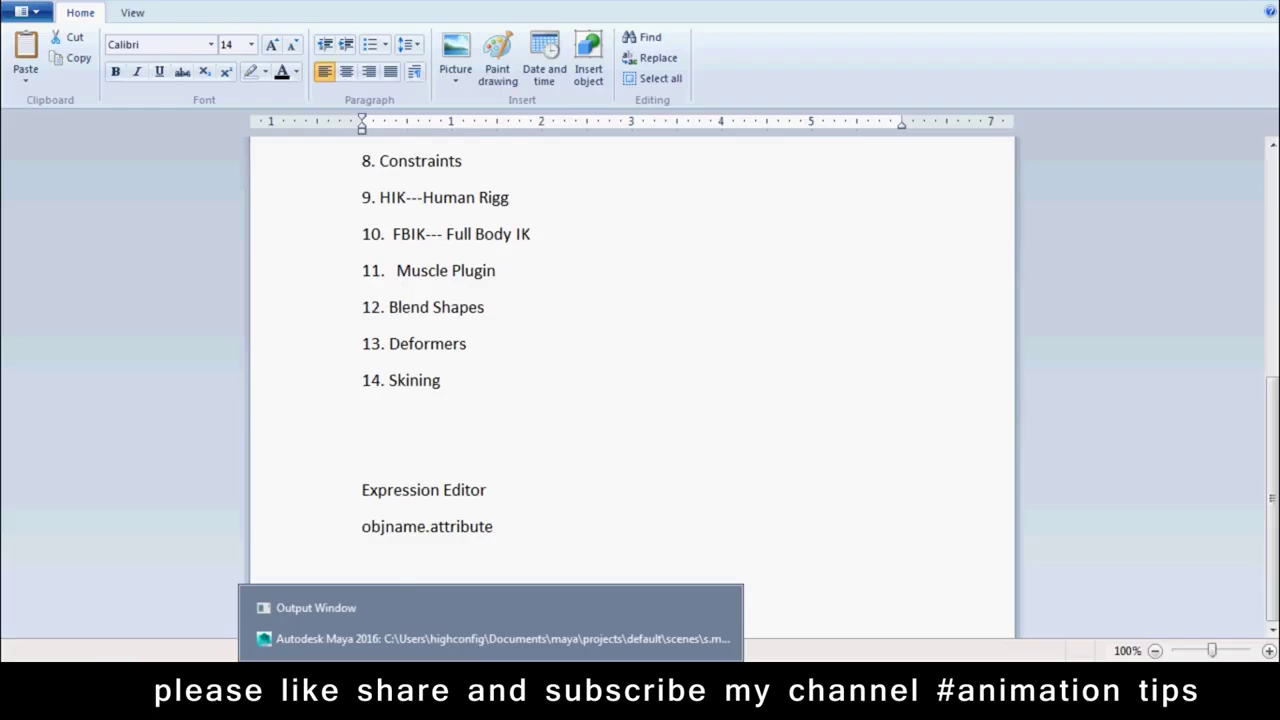
click(374, 636)
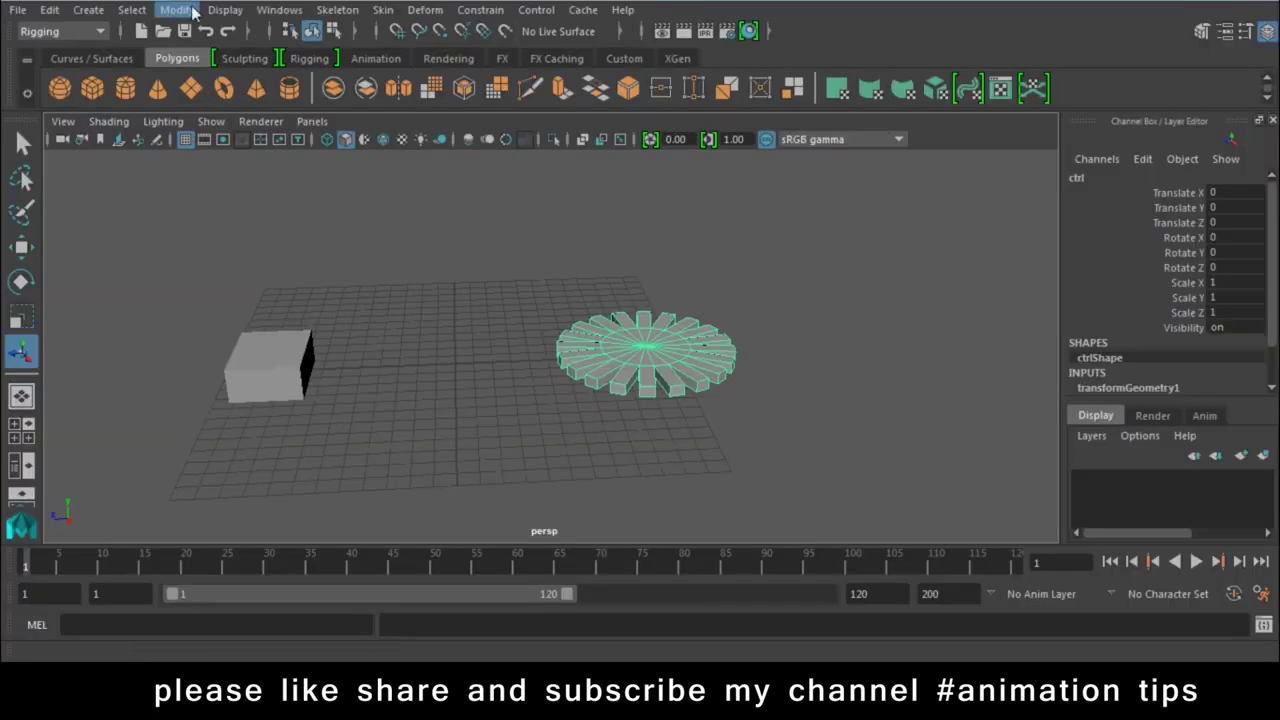
Open the Expression Editor and rename the cube pCube1 to box
click(279, 10)
mouse_move(328, 58)
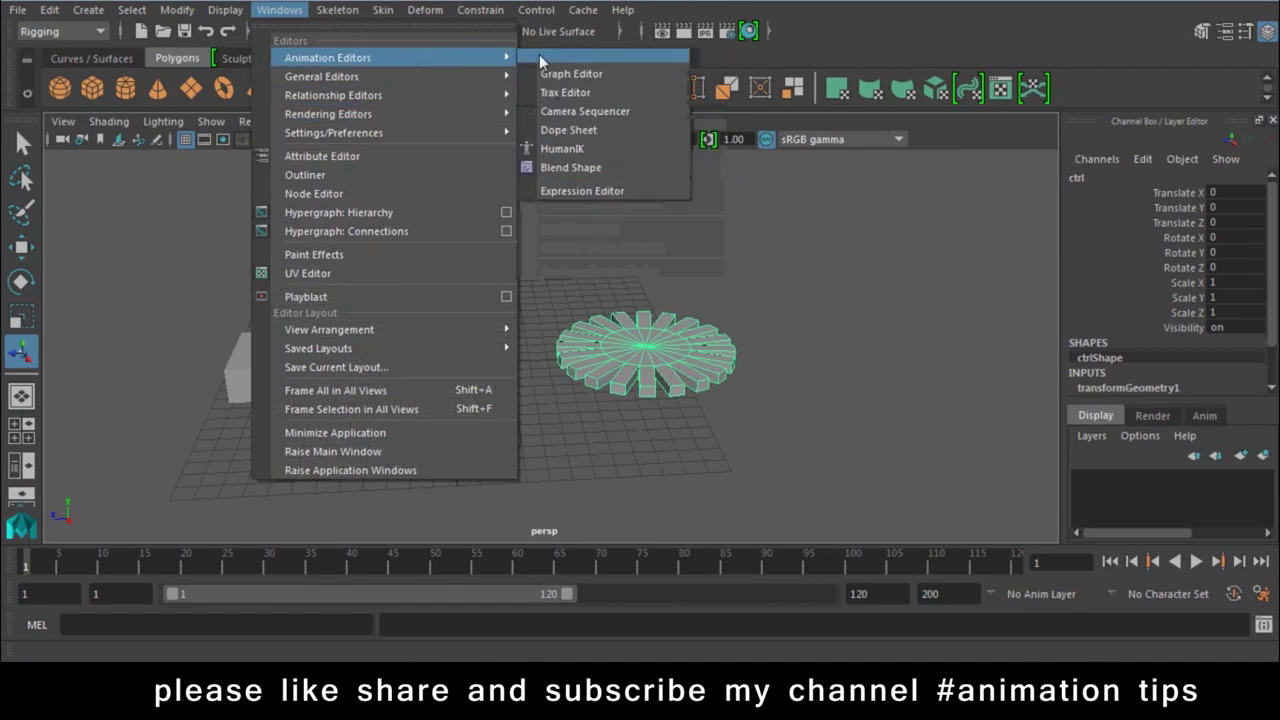
click(553, 189)
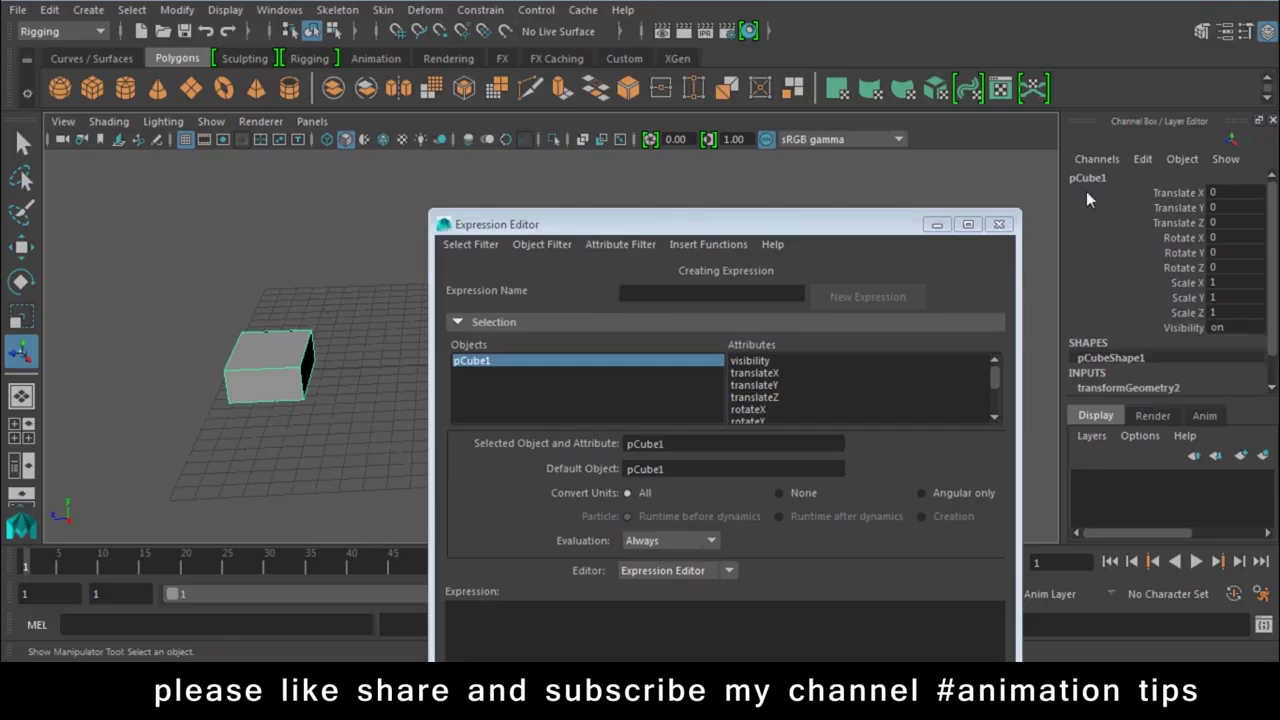
click(1090, 178)
text(x)
key(Return)
Select ctrl and begin typing box.translateY=ctrl.rotateY in the expression field
drag(781, 235, 839, 410)
click(668, 366)
mouse_move(720, 402)
mouse_down()
mouse_move(812, 308)
mouse_move(985, 34)
mouse_up()
click(819, 424)
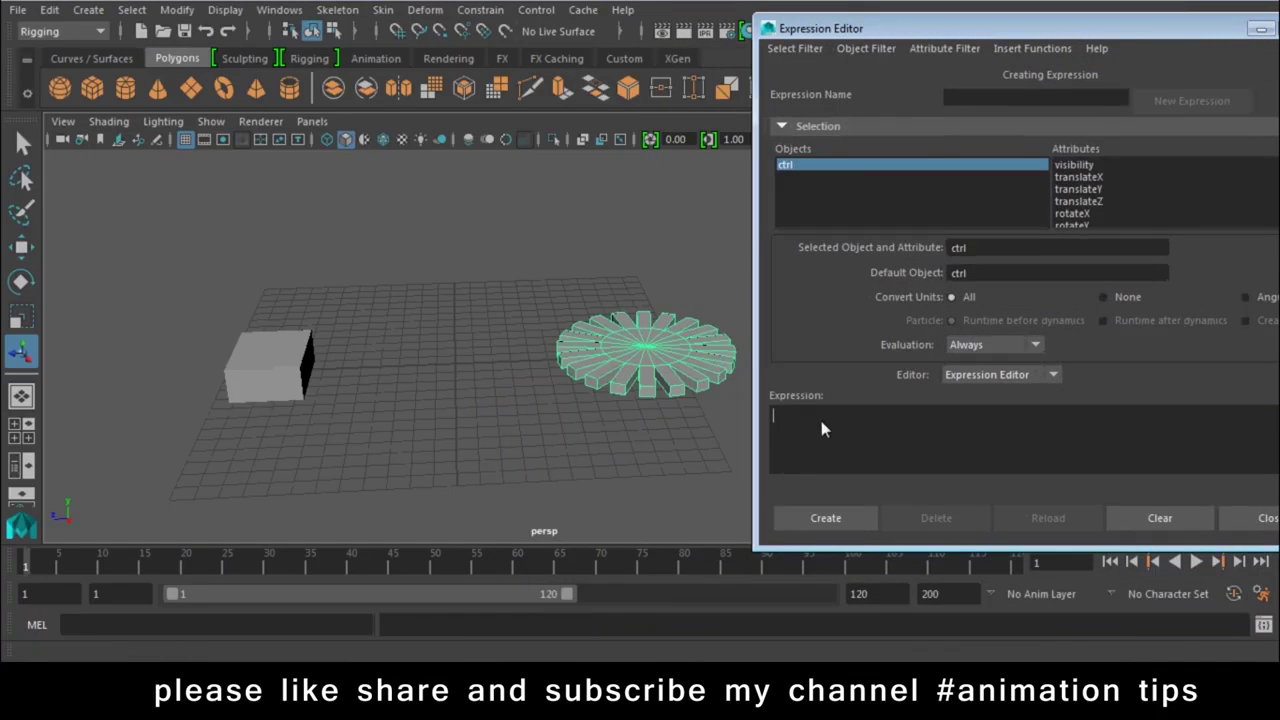
text(bo)
text(Y)
text(=)
text(ctrl.roat)
key(BackSpace)
key(BackSpace)
Finish the expression box.translateY=ctrl.rotateY; and paste it into the notes over ctrl.rotateY
text(tate)
text(Y)
text(;)
drag(992, 413, 776, 411)
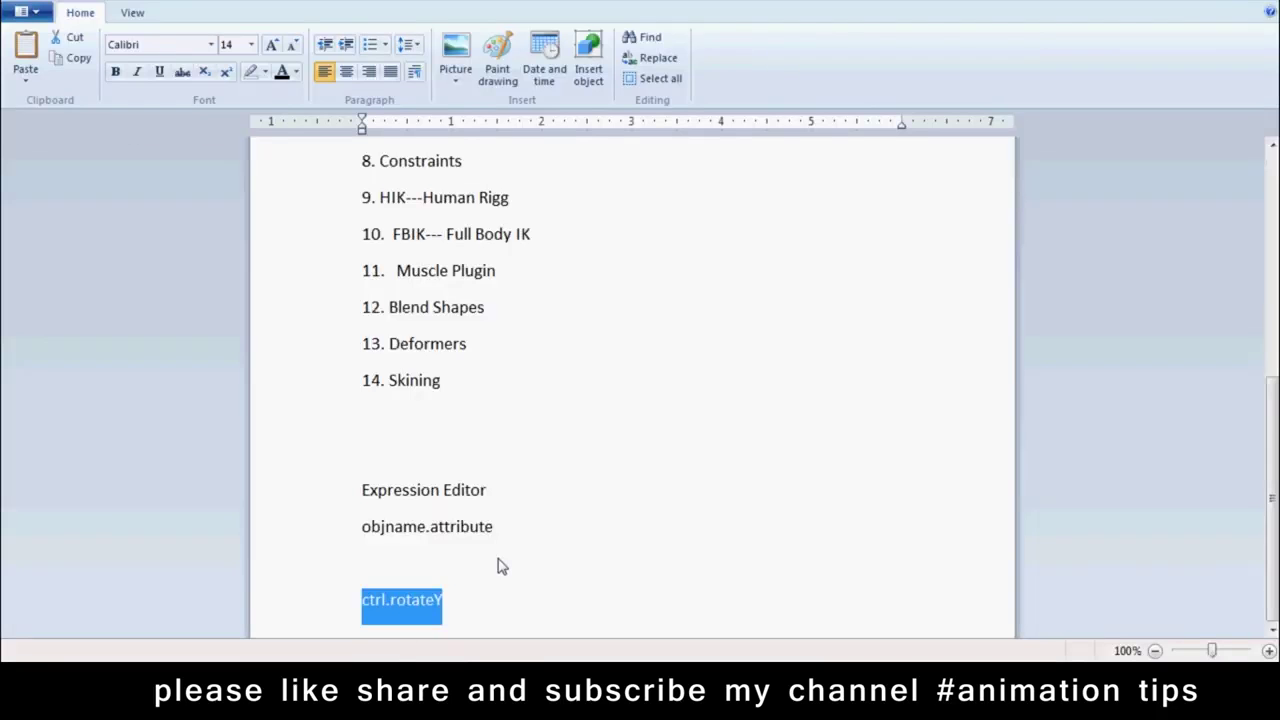
text(box.translateY=ctrl.rotateY;)
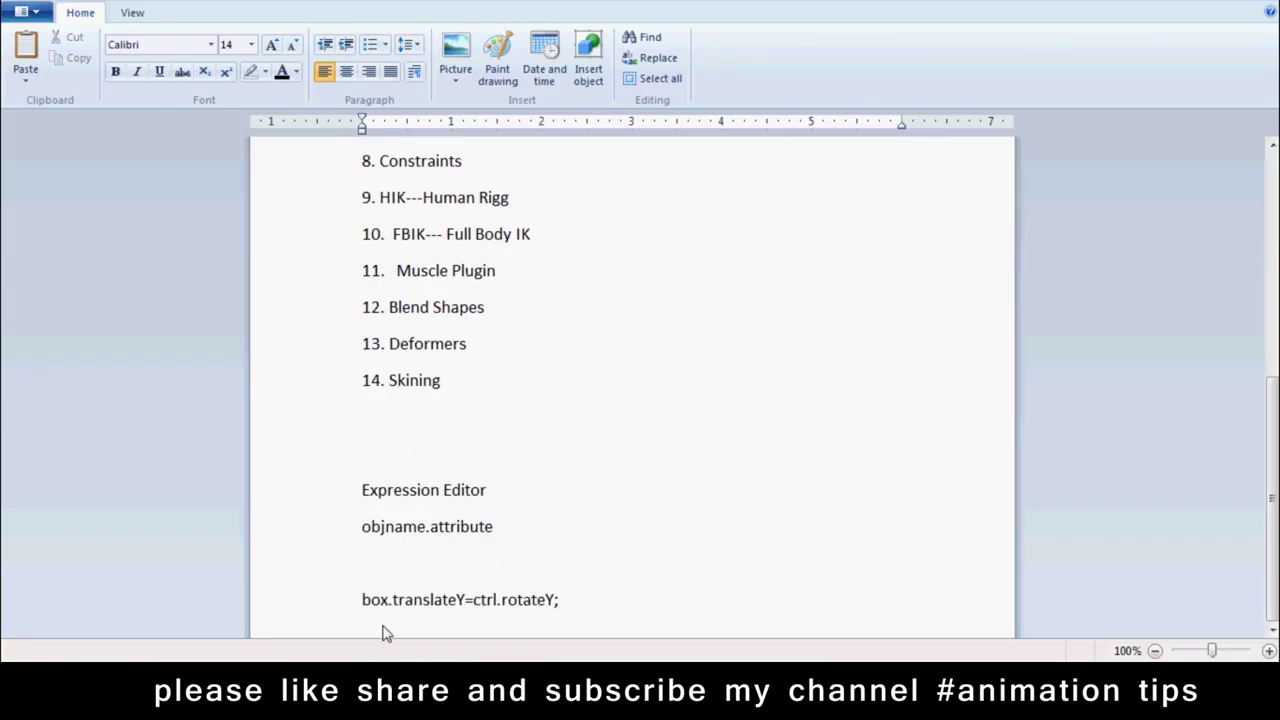
drag(464, 613, 394, 613)
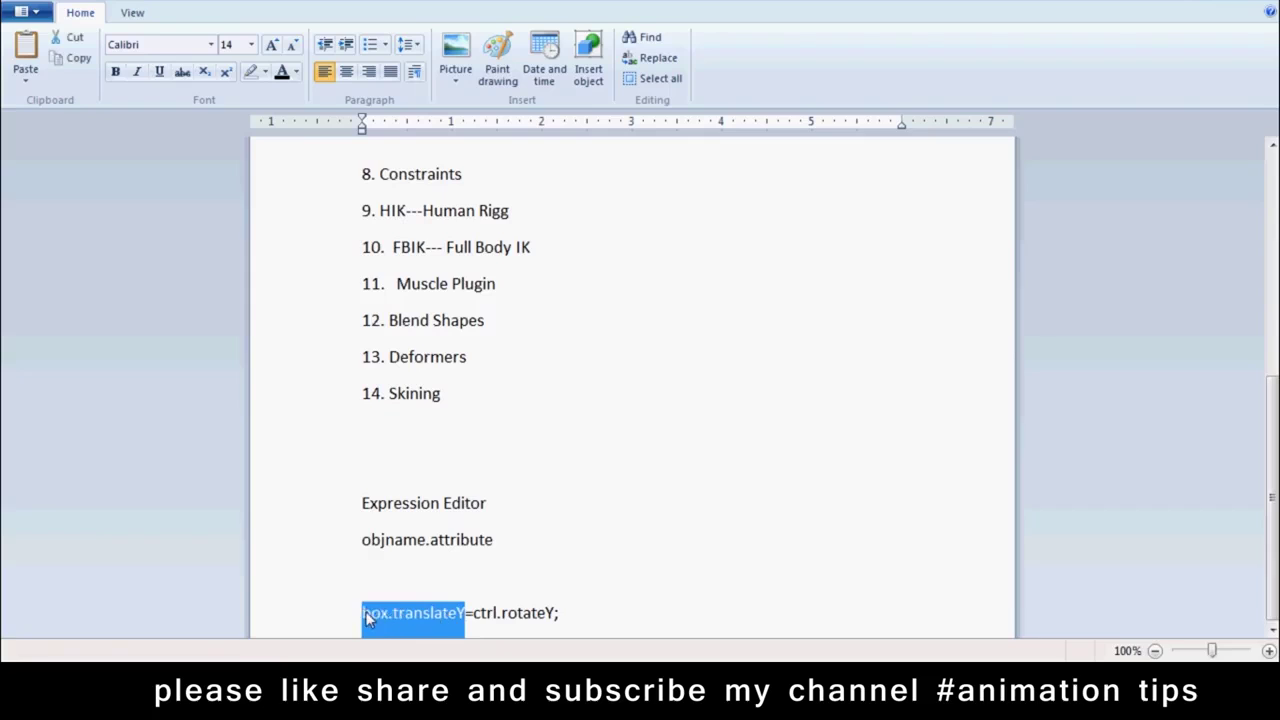
drag(558, 613, 487, 618)
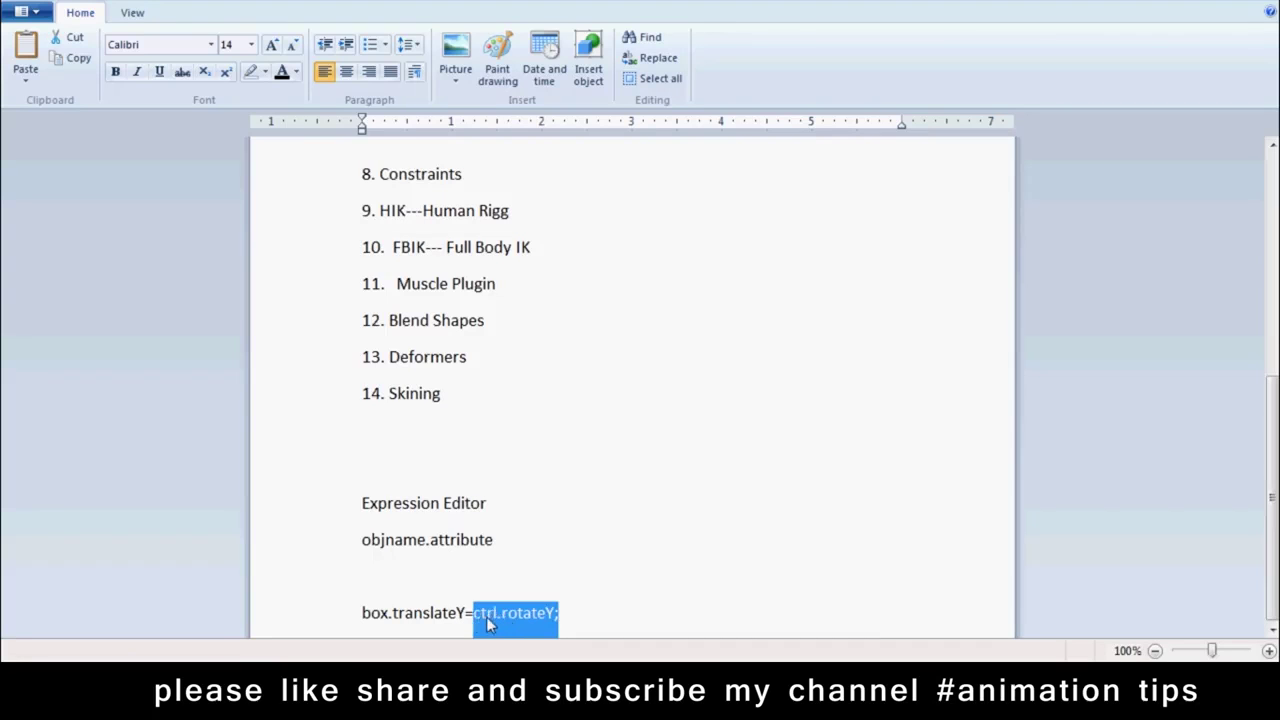
Add a child=parent; line under objname.attribute and remove the blank line below it
click(535, 549)
key(ctrl+z)
text(child)
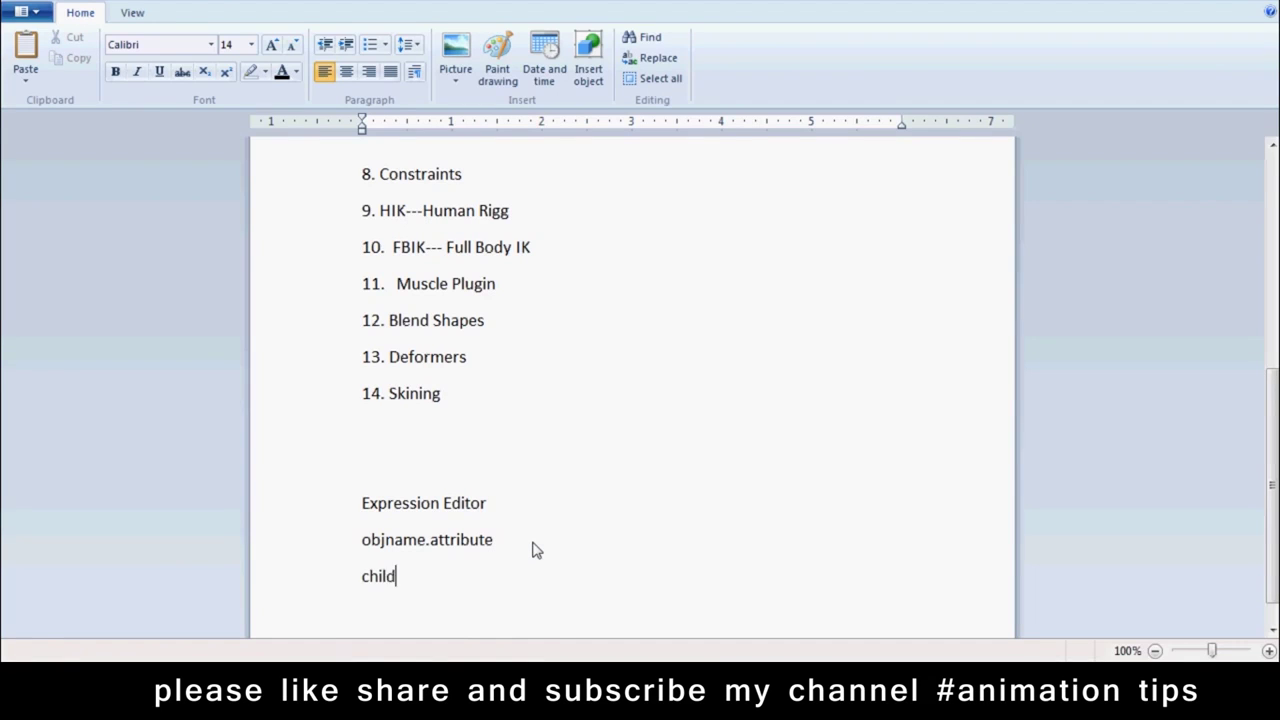
text(=parent)
text(;)
text(box.translateY=ctrl.rotateY;)
click(514, 584)
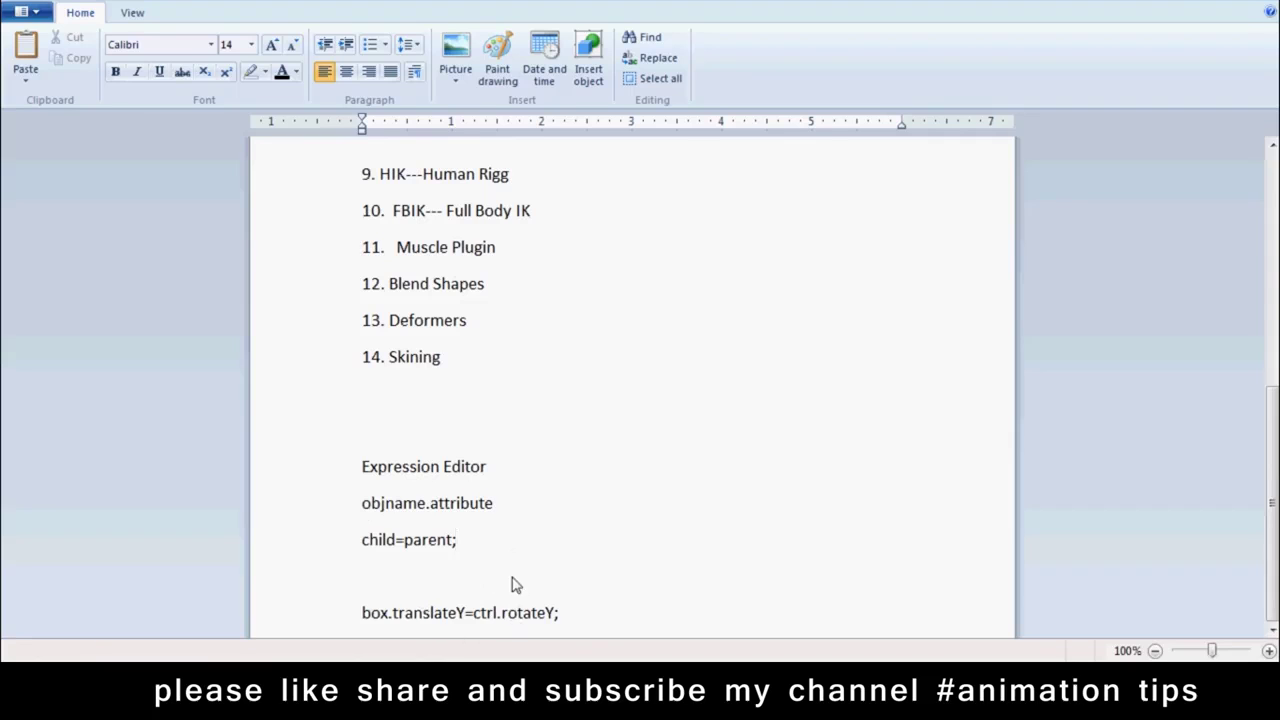
key(Delete)
Highlight the objname.attribute and box.translateY=ctrl.rotateY; lines, then return to Maya
click(507, 506)
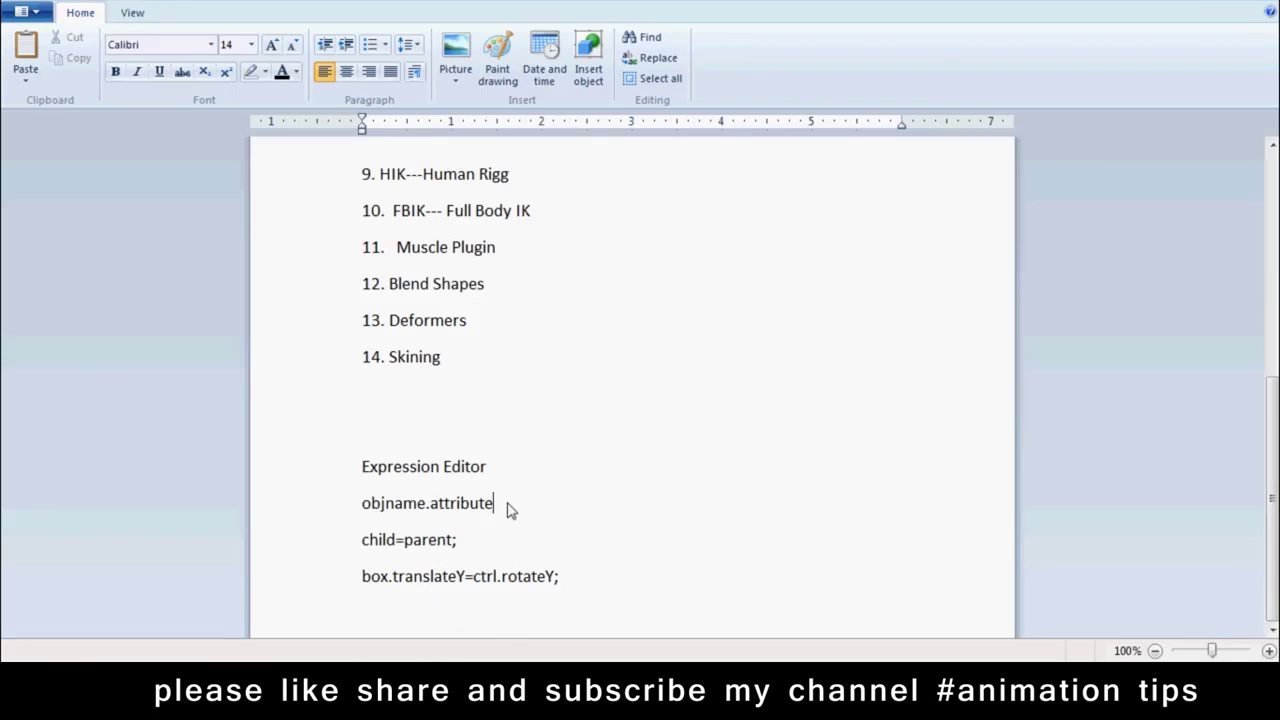
drag(507, 506, 393, 508)
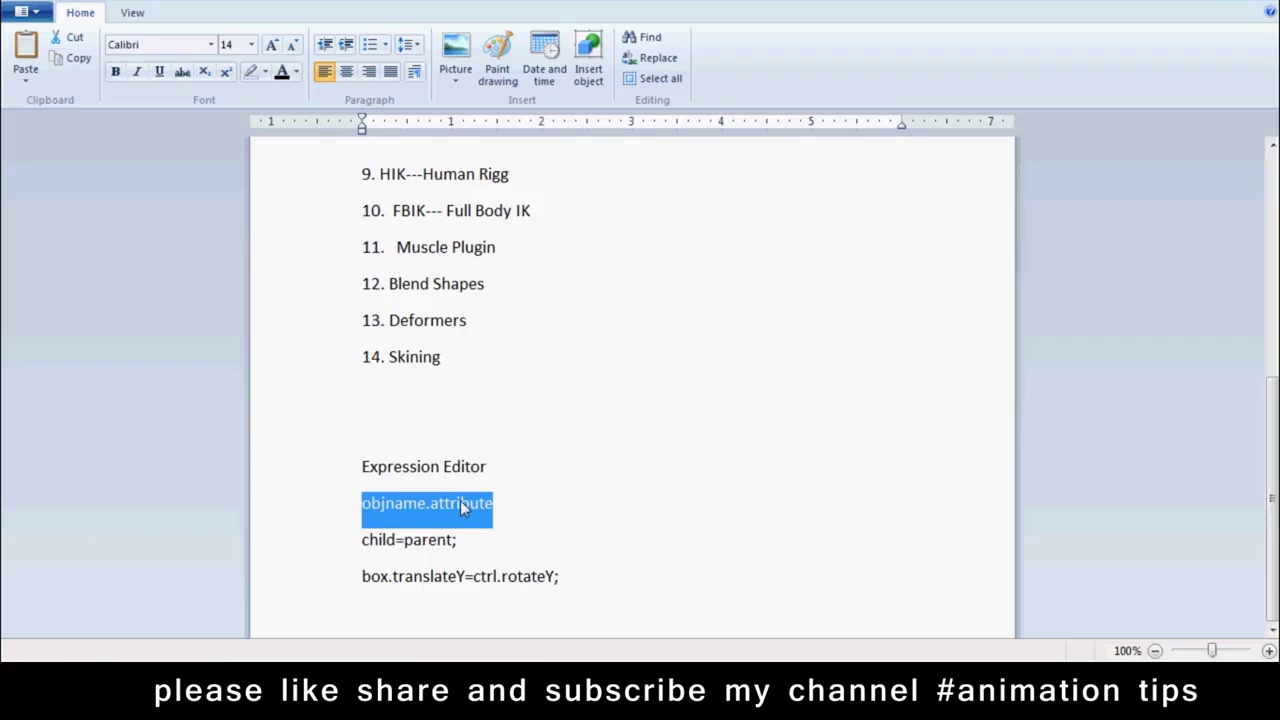
drag(573, 584, 320, 584)
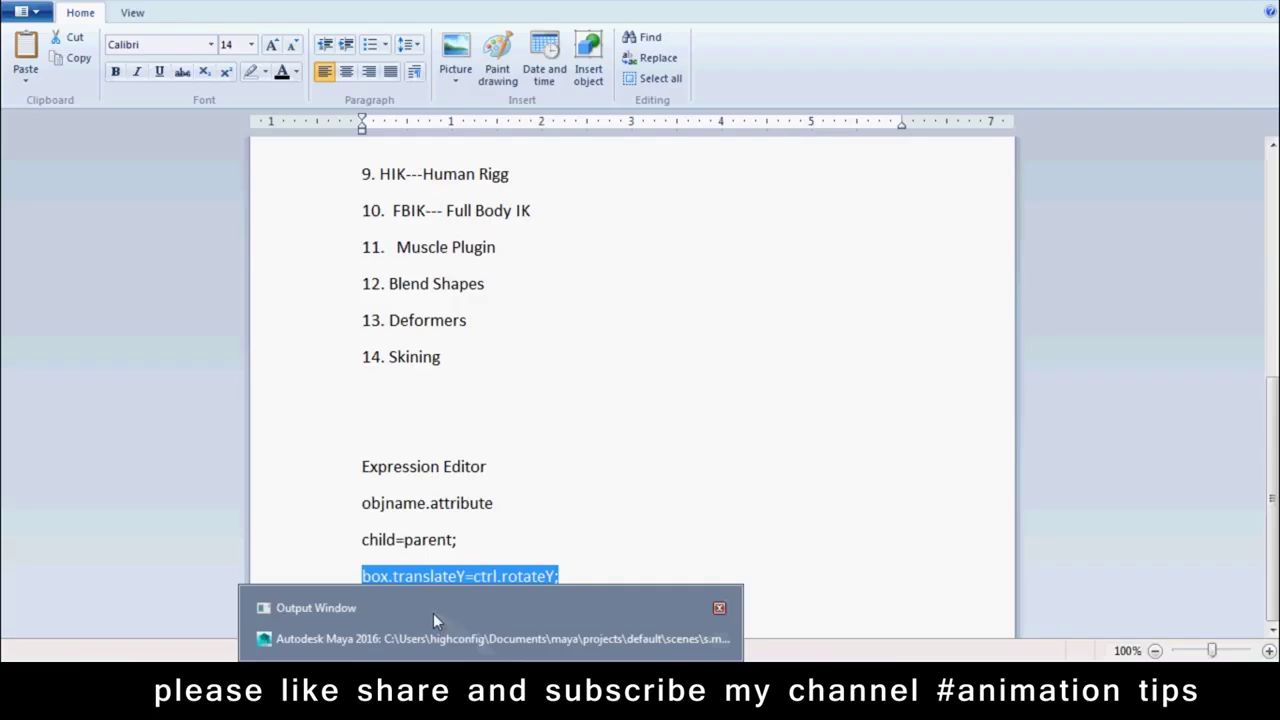
click(433, 613)
Create expression1 from box.translateY=ctrl.rotateY; and select the box to see its inputs
click(938, 423)
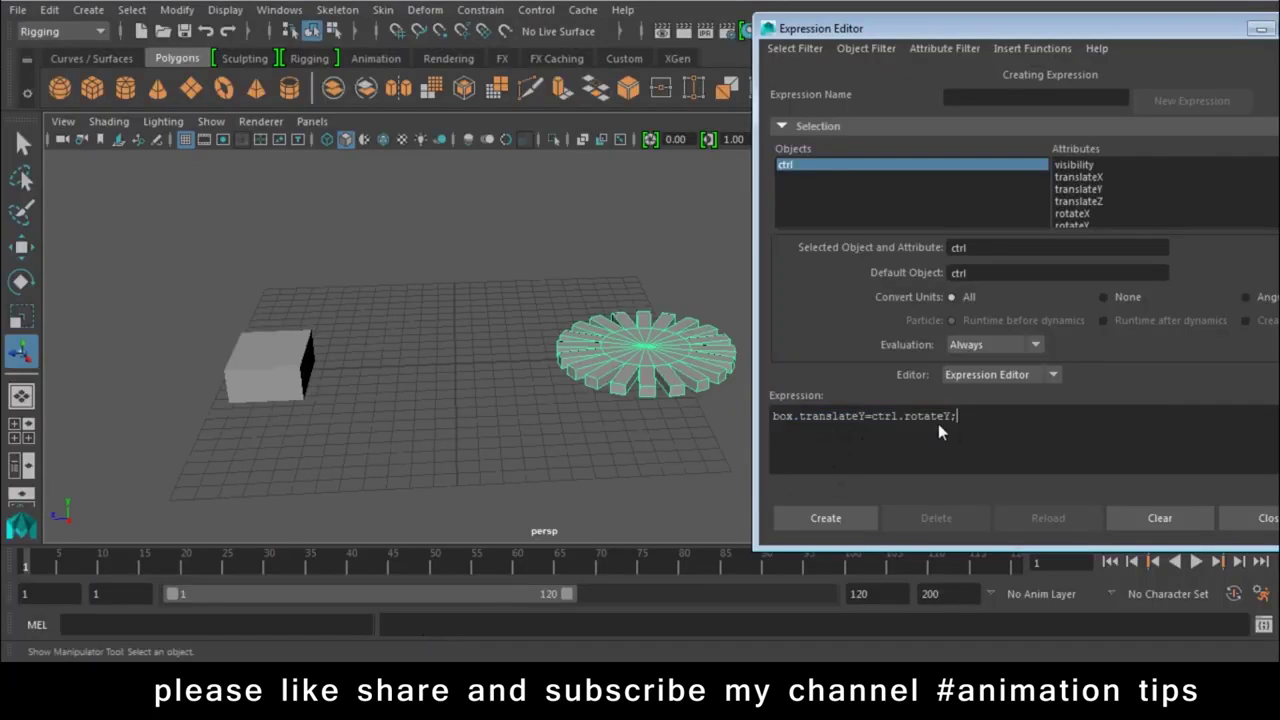
click(820, 516)
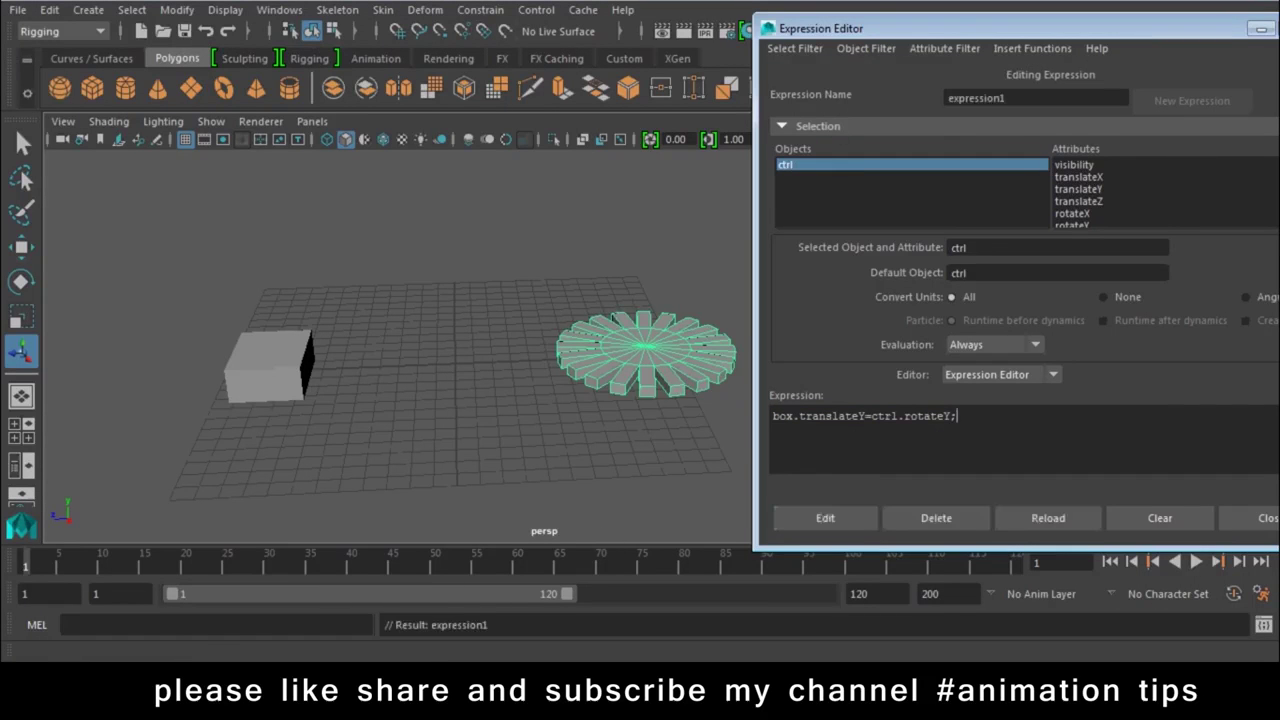
drag(885, 28, 1073, 422)
click(268, 369)
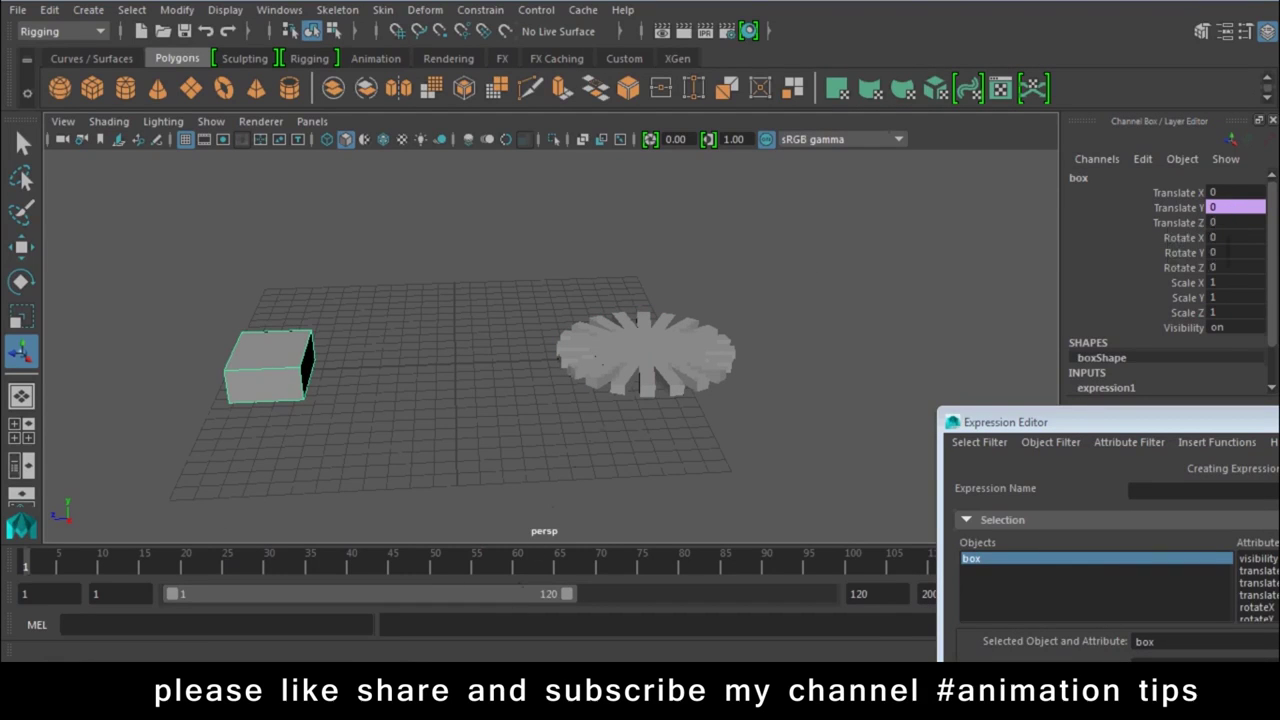
Append (Purple Color Sign) to item 6 Expression Editor and (Yellow) to item 8 Constraints
scroll(531, 337, up, 4)
scroll(531, 337, down, 1)
scroll(531, 337, down, 1)
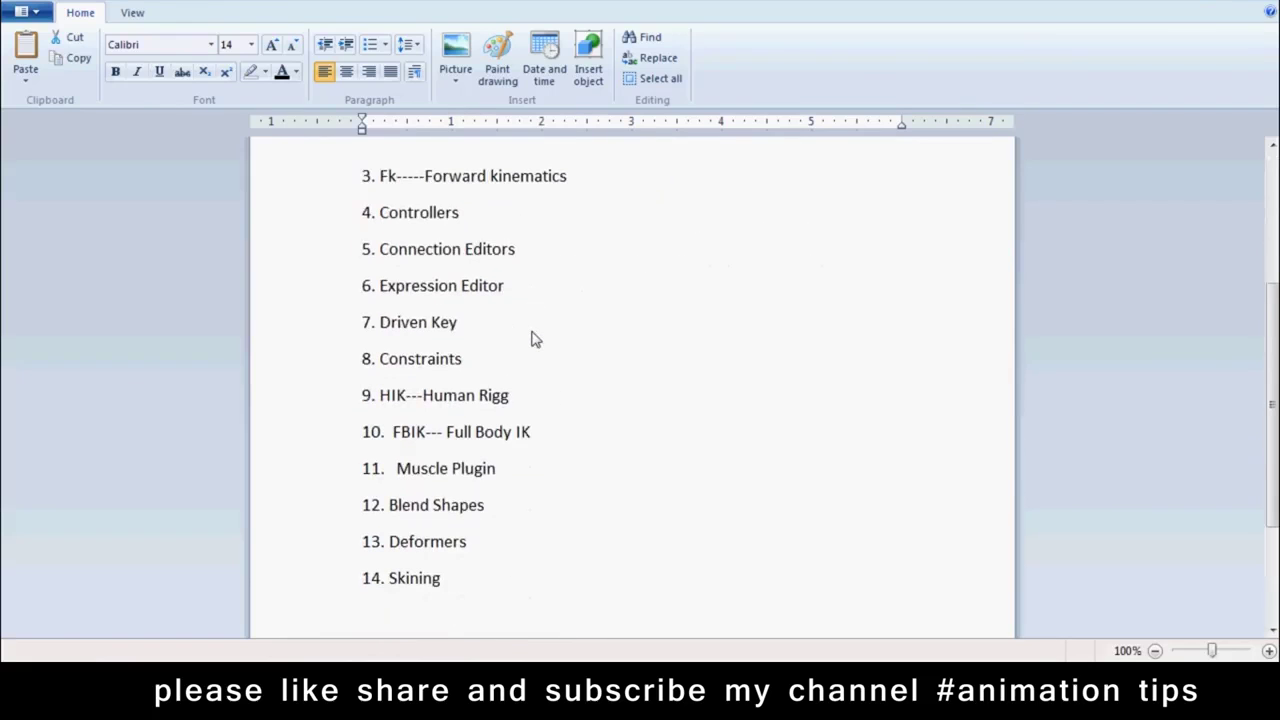
click(545, 282)
text(()
text(P)
text(urpo)
text( Color Sign)
text())
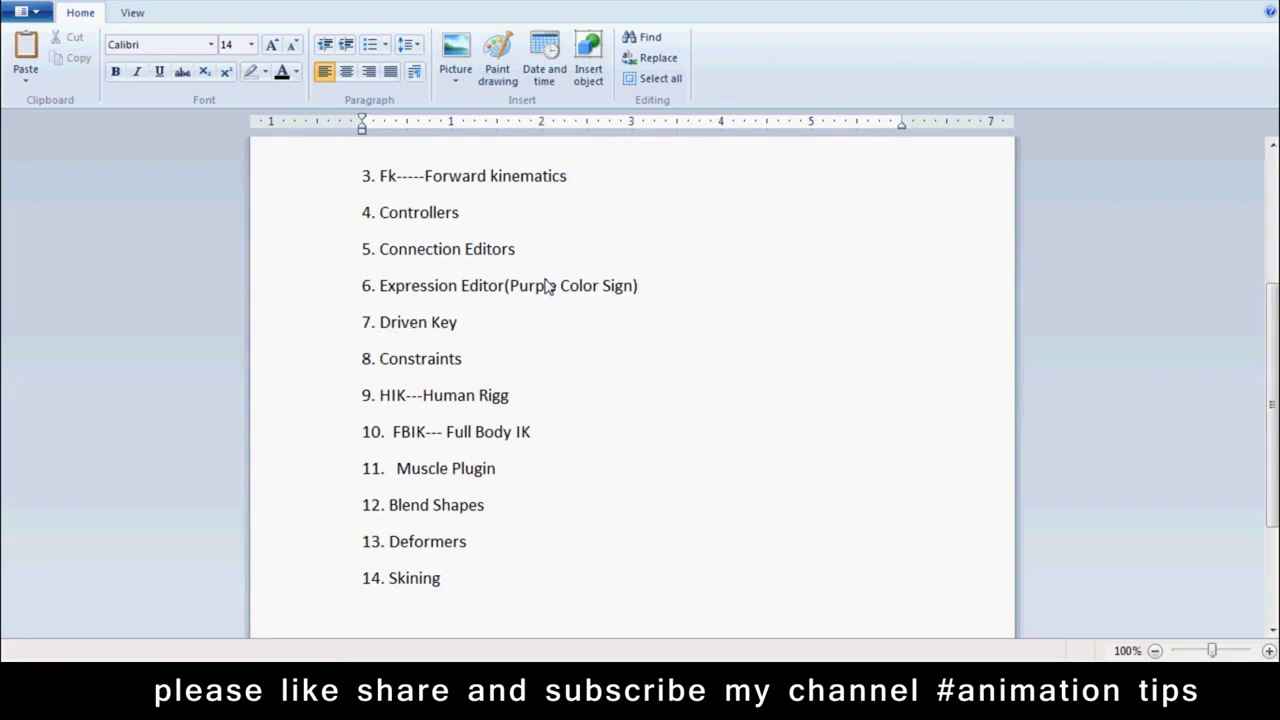
click(503, 362)
text((Yellow)
text())
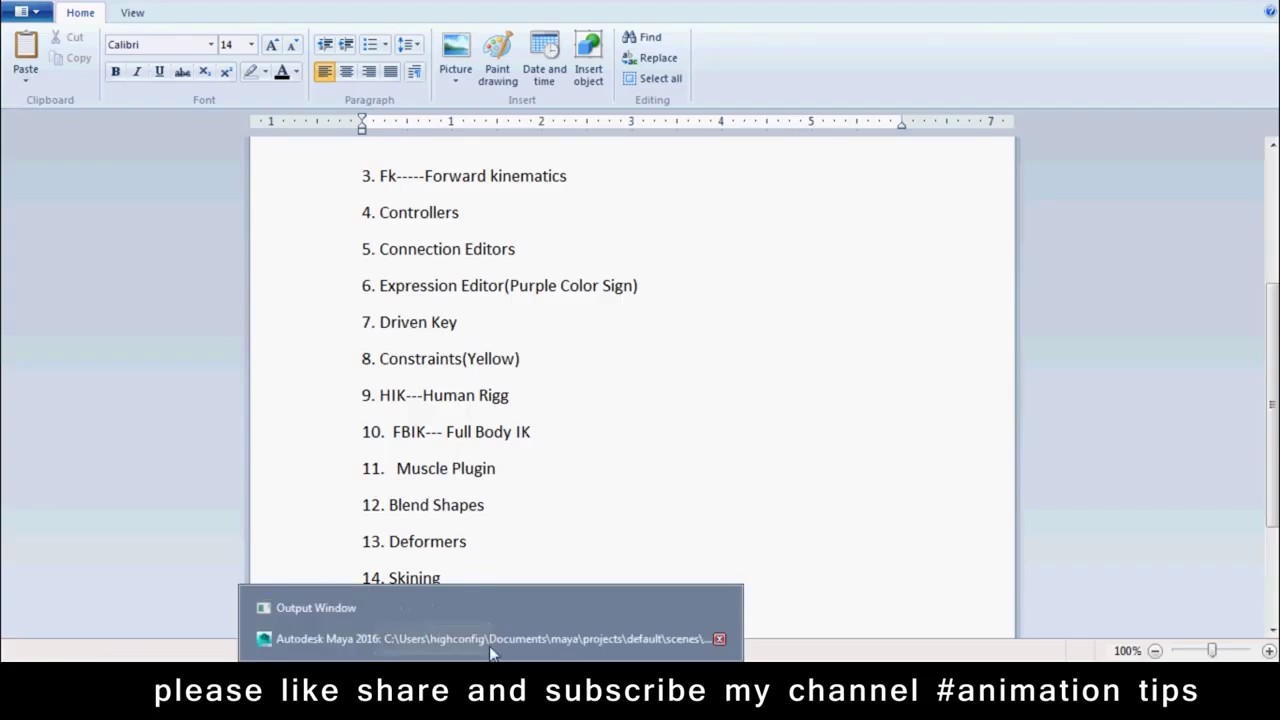
click(500, 636)
Spin the ctrl gear to confirm the box moves, then undo back to Rotate Y 0
drag(815, 238, 560, 415)
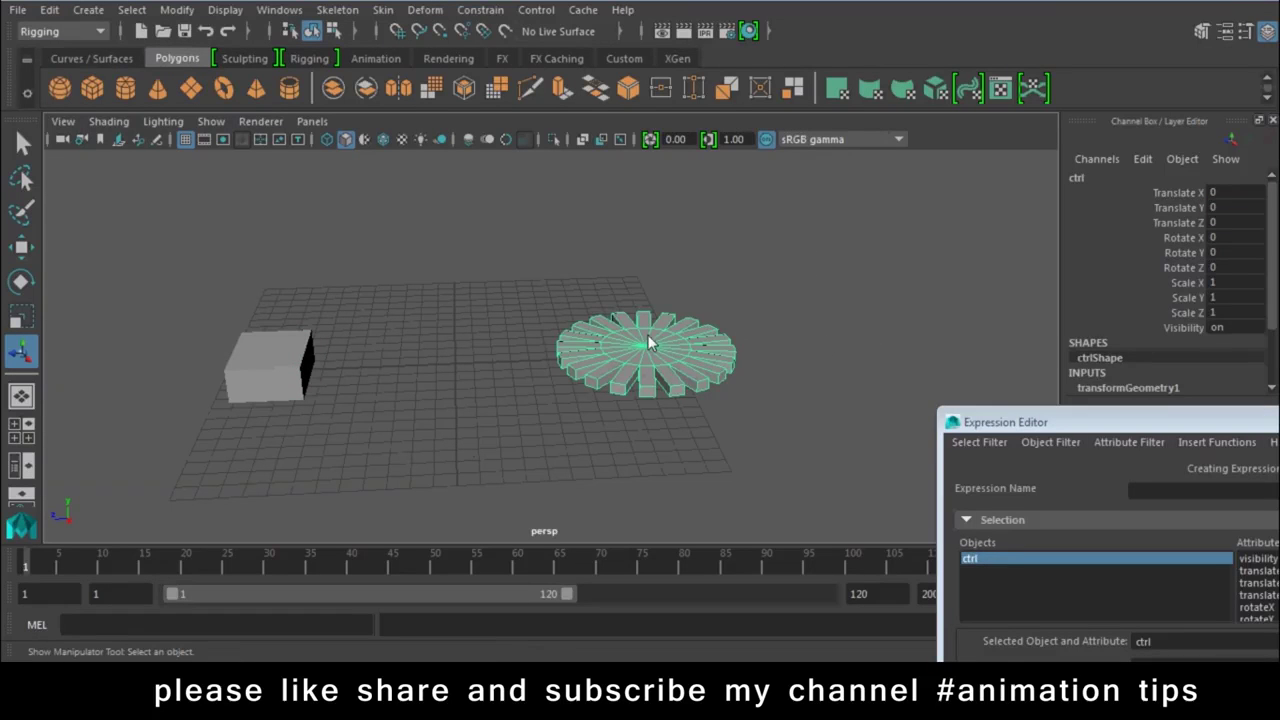
click(433, 609)
click(748, 466)
mouse_move(748, 474)
mouse_down()
mouse_move(690, 370)
mouse_move(720, 393)
mouse_up()
key(e)
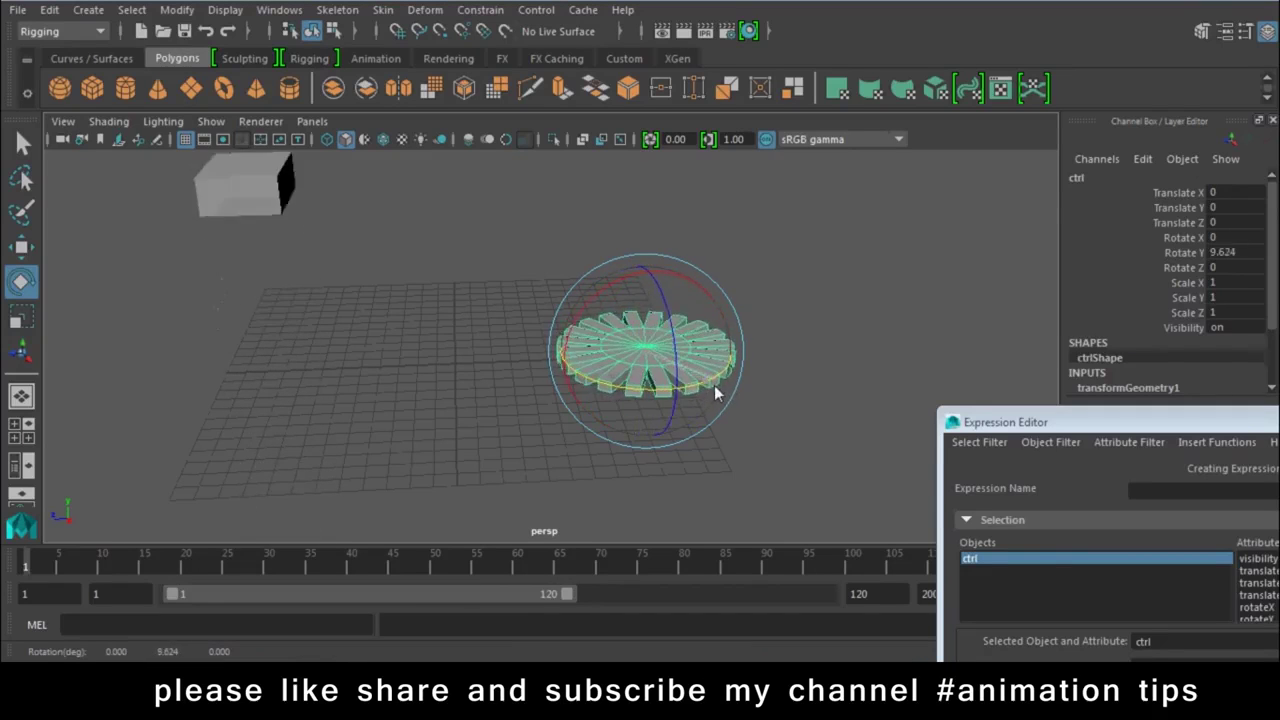
mouse_move(720, 393)
mouse_down()
mouse_move(691, 390)
mouse_move(718, 367)
mouse_up()
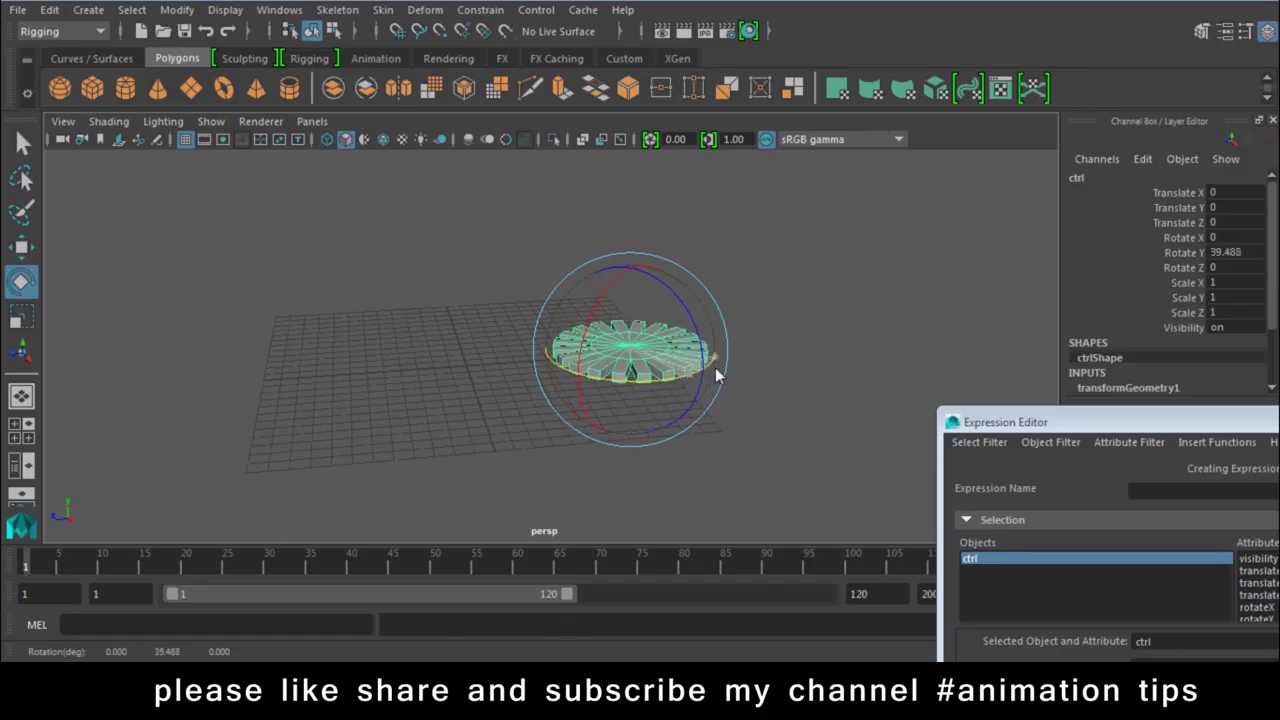
key(ctrl+z)
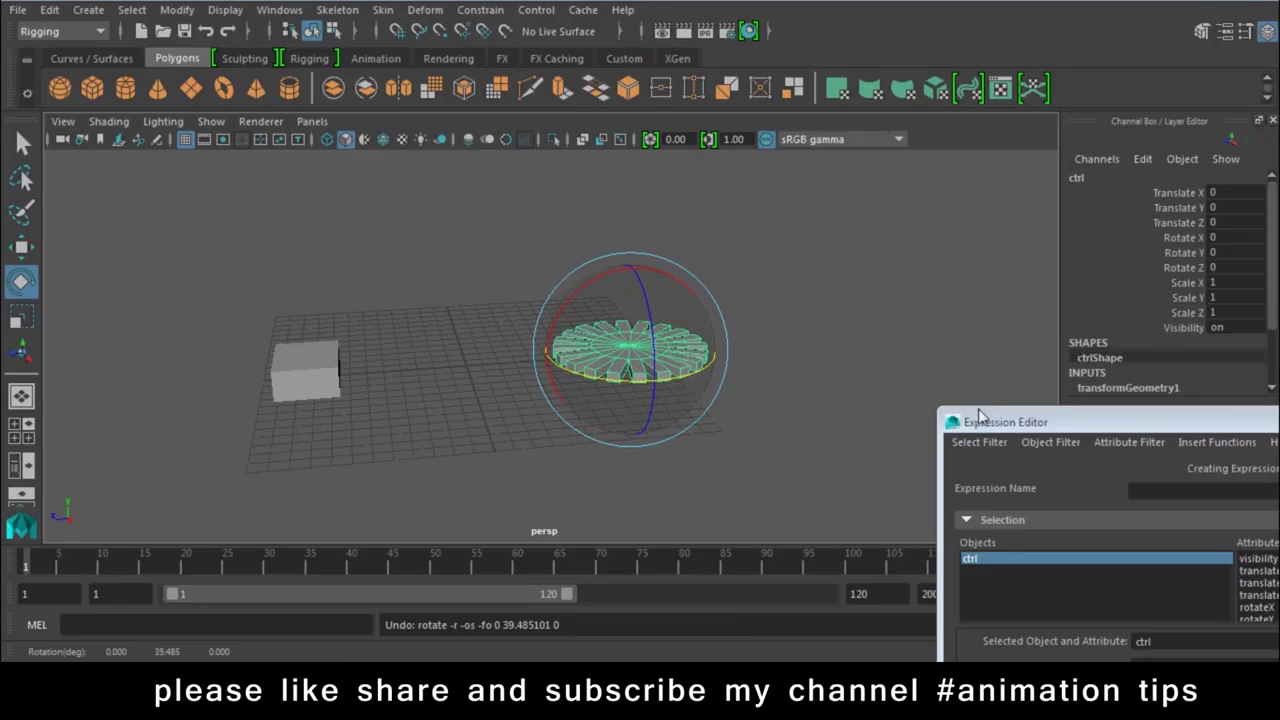
drag(978, 414, 931, 292)
drag(894, 378, 877, 406)
mouse_move(719, 383)
mouse_down()
mouse_move(690, 374)
mouse_move(740, 382)
mouse_up()
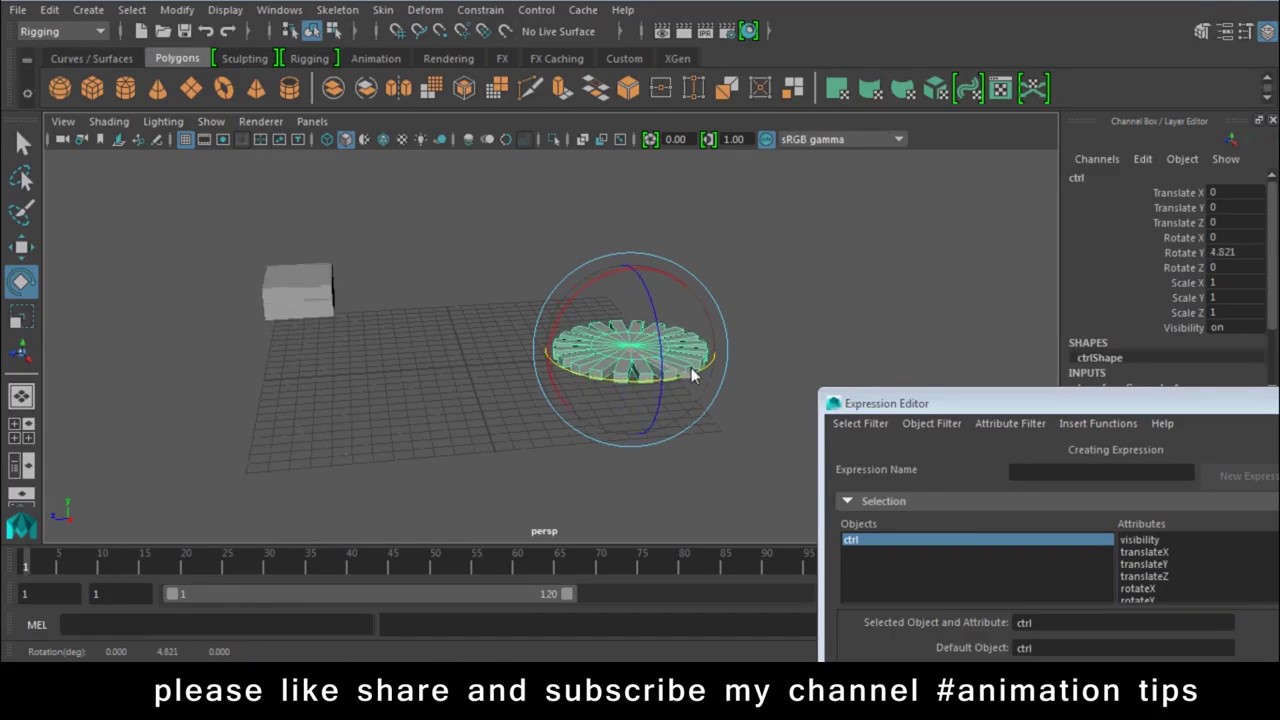
key(ctrl+z)
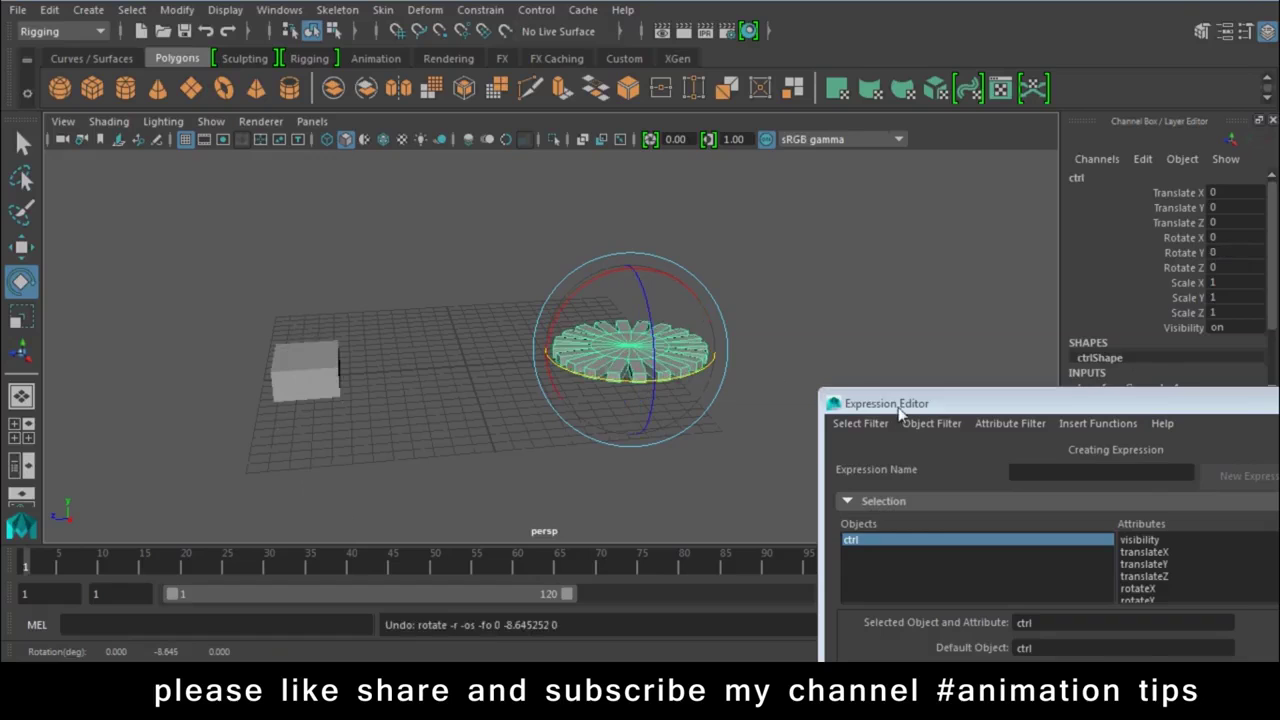
drag(880, 404, 888, 534)
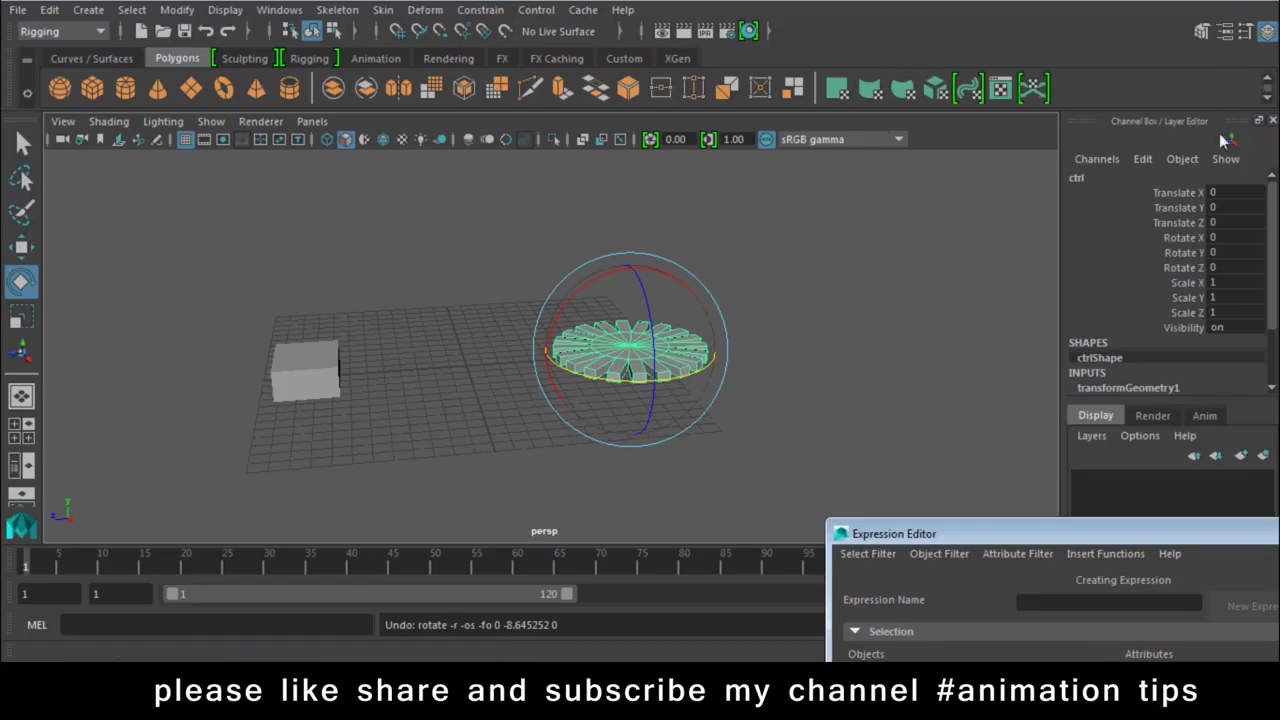
Enable ctrl's Rotate Y limits in Limit Information with minimum -90 and maximum 180
click(1222, 32)
scroll(980, 386, down, 2)
scroll(980, 393, up, 2)
click(884, 177)
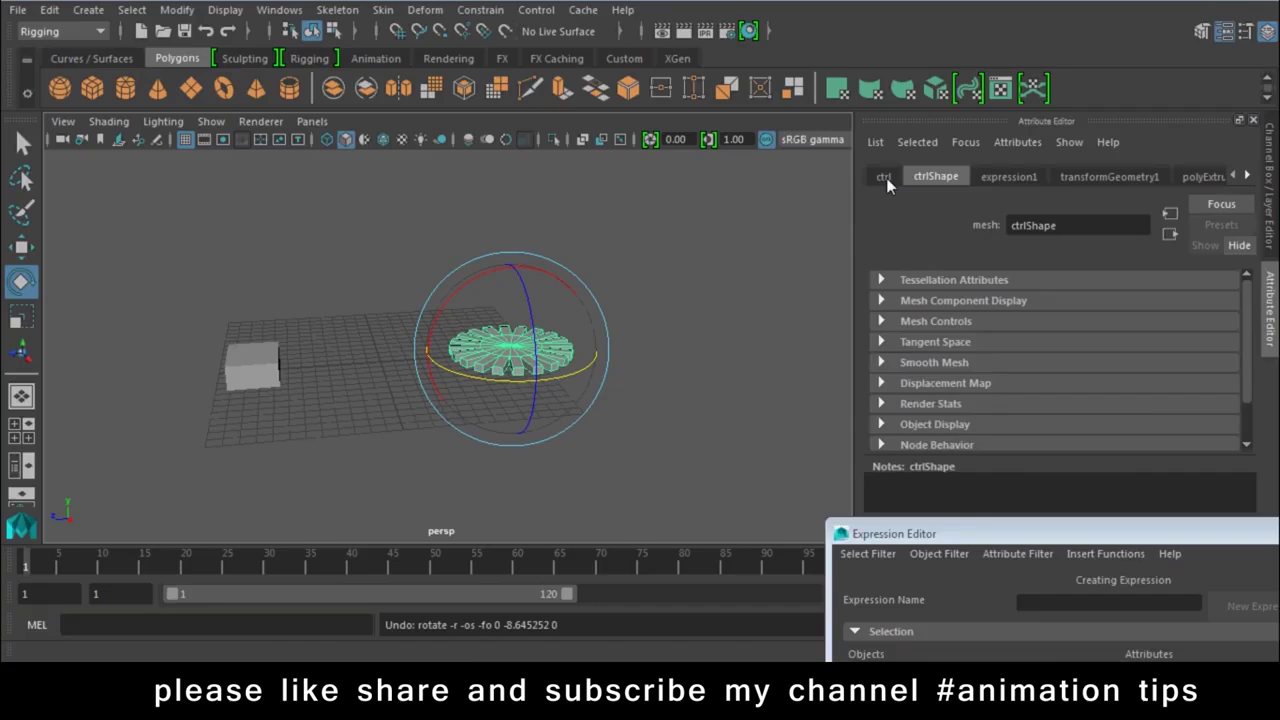
scroll(988, 408, down, 2)
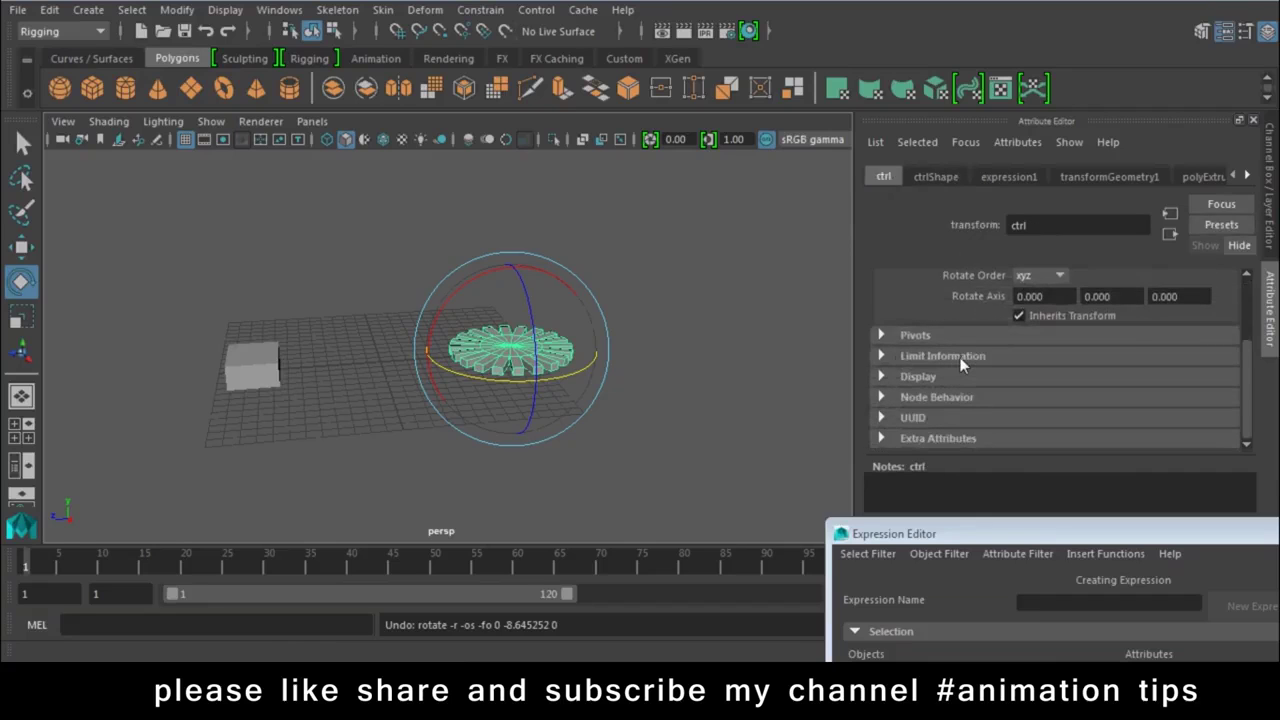
click(913, 358)
scroll(905, 359, down, 3)
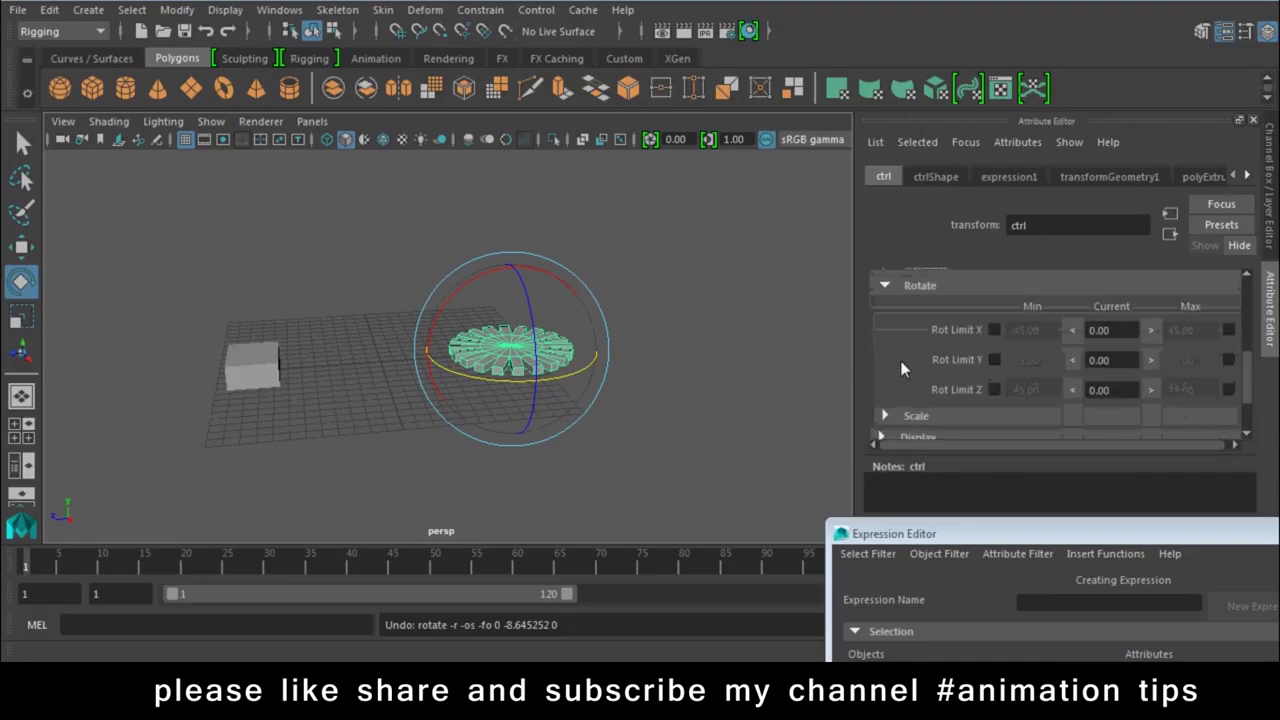
click(918, 287)
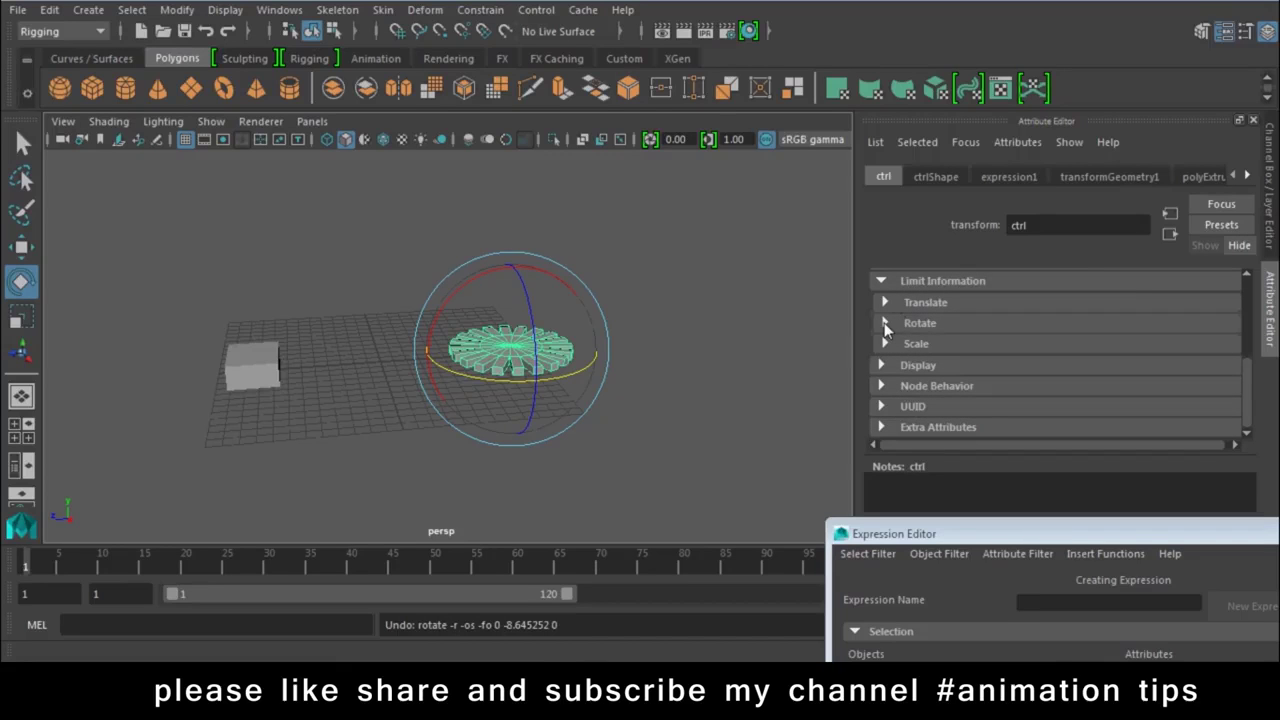
click(893, 324)
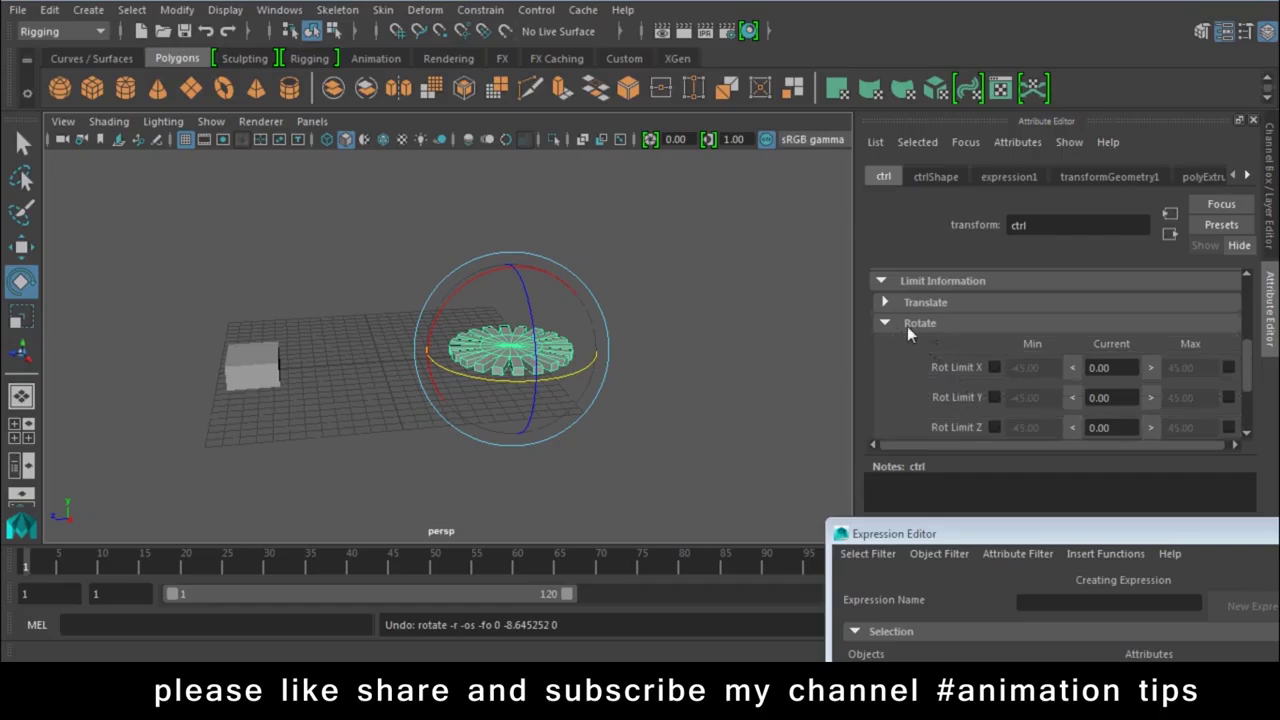
click(995, 398)
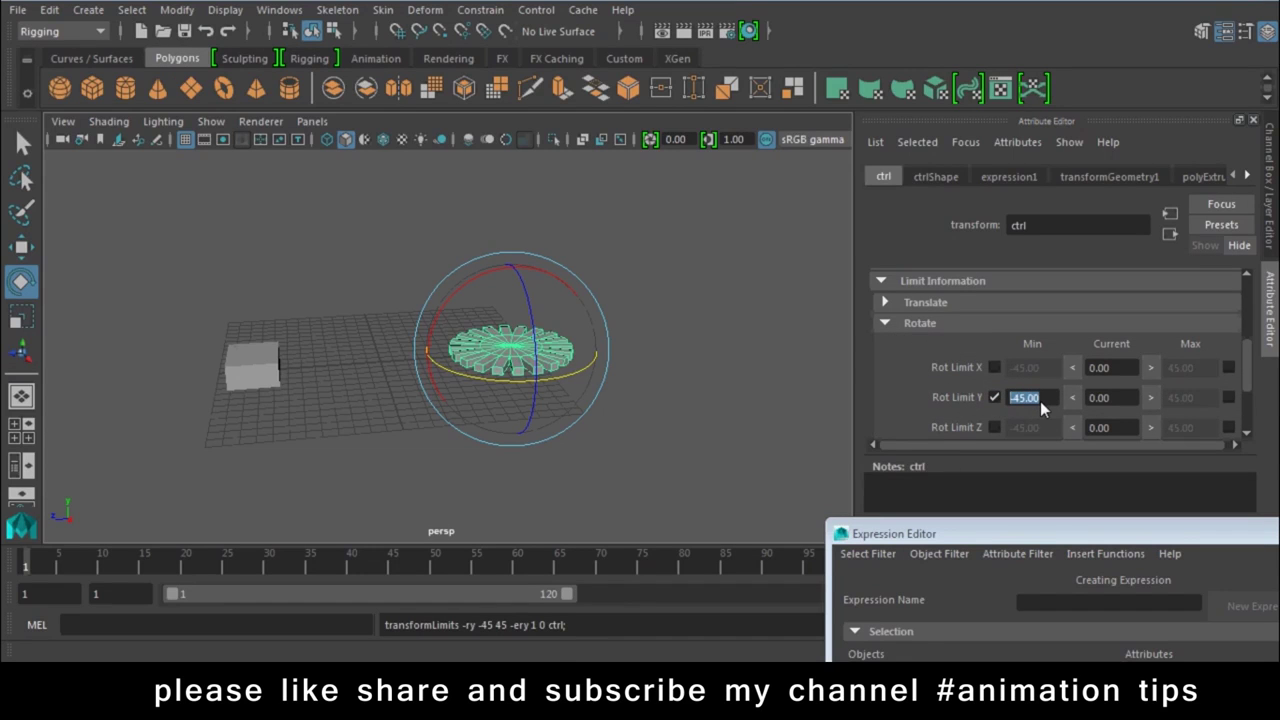
text(-90)
click(1229, 398)
text(180)
click(699, 319)
Turn the gear against its -90/180 limits, then reset Rotate Y to 0
drag(656, 277, 446, 387)
mouse_move(540, 380)
mouse_down()
mouse_move(557, 381)
mouse_move(293, 358)
mouse_up()
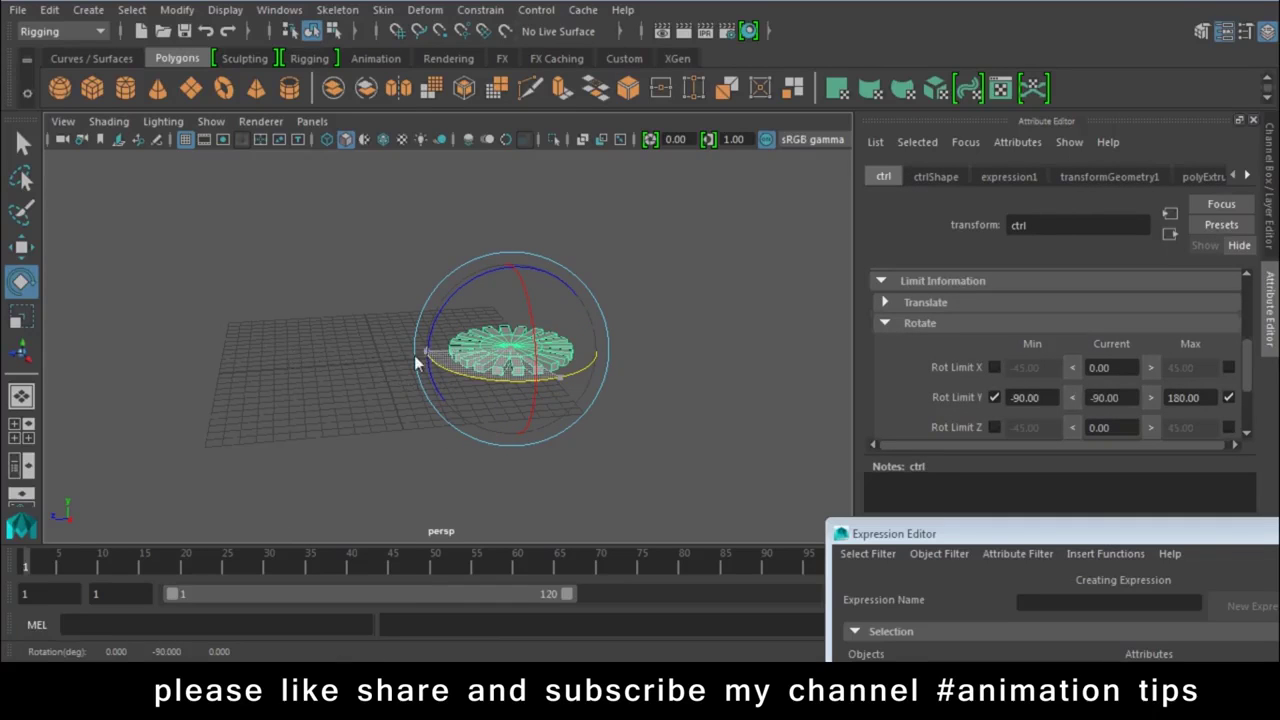
mouse_move(438, 380)
mouse_down()
mouse_move(744, 385)
mouse_move(609, 377)
mouse_up()
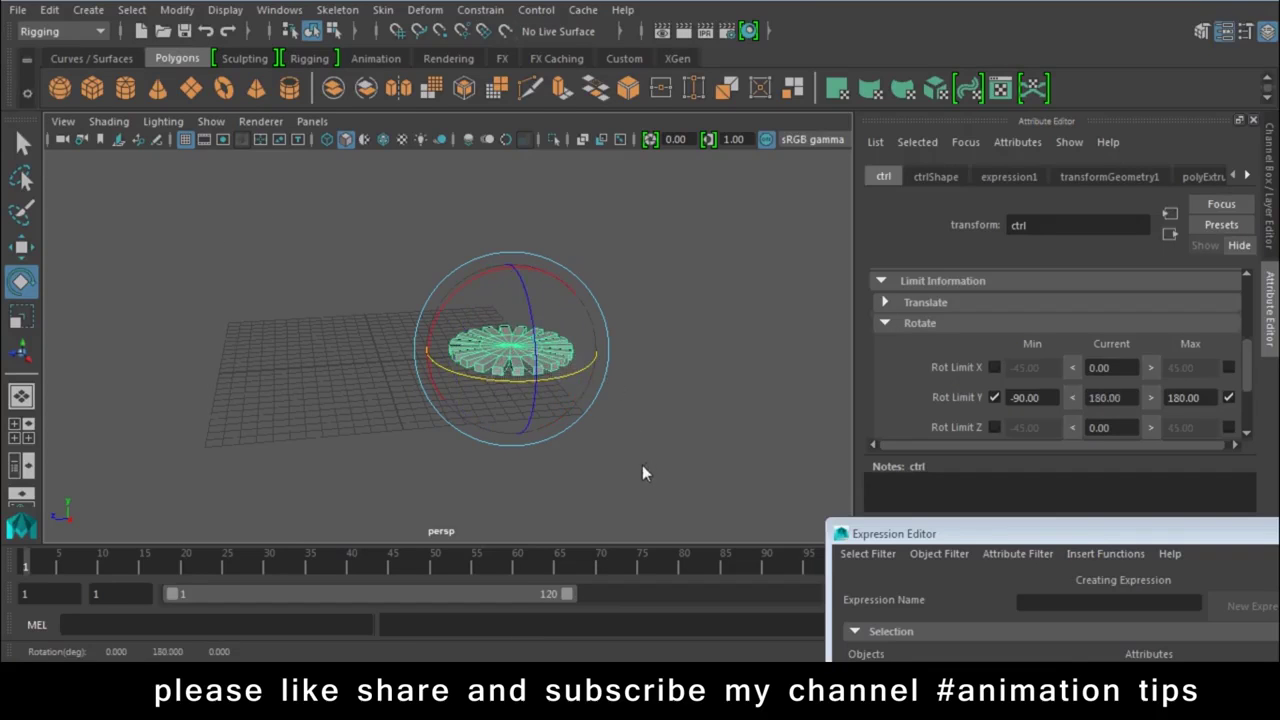
alt+right_drag(642, 465, 192, 345)
mouse_move(193, 345)
alt+mouse_down()
mouse_move(501, 395)
mouse_move(372, 383)
alt+mouse_up()
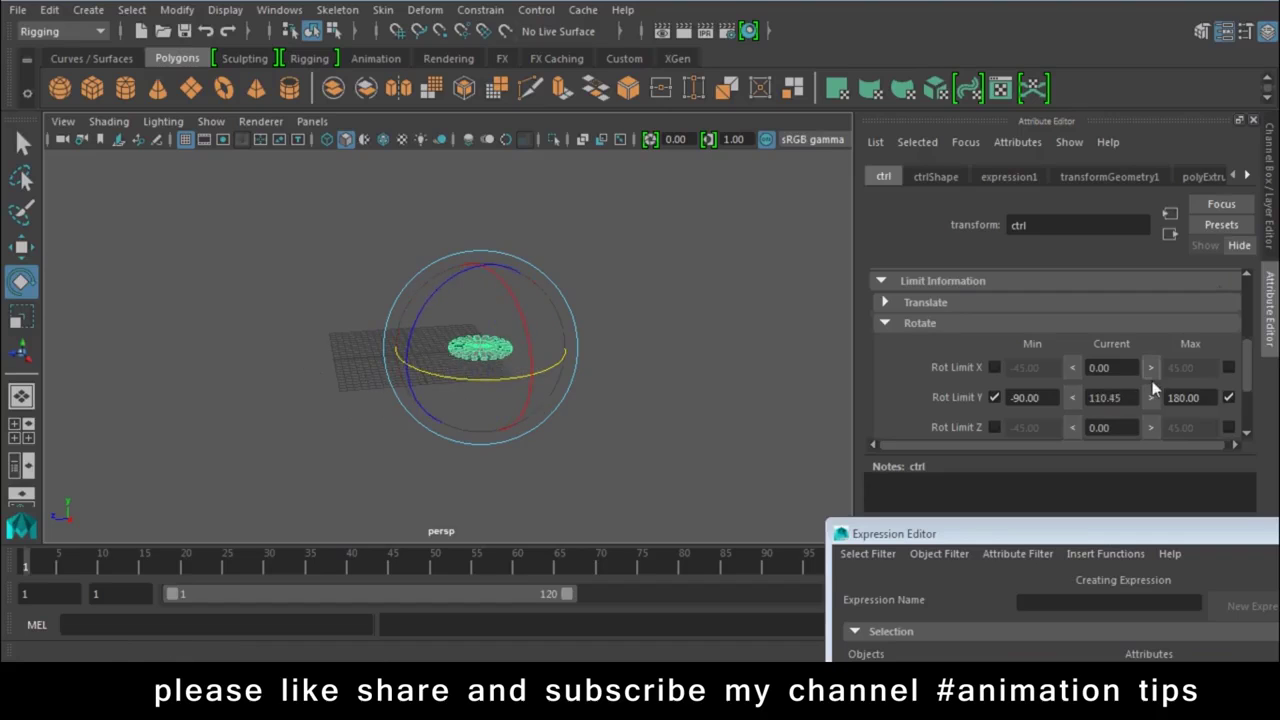
double_click(1126, 399)
text(0)
key(Return)
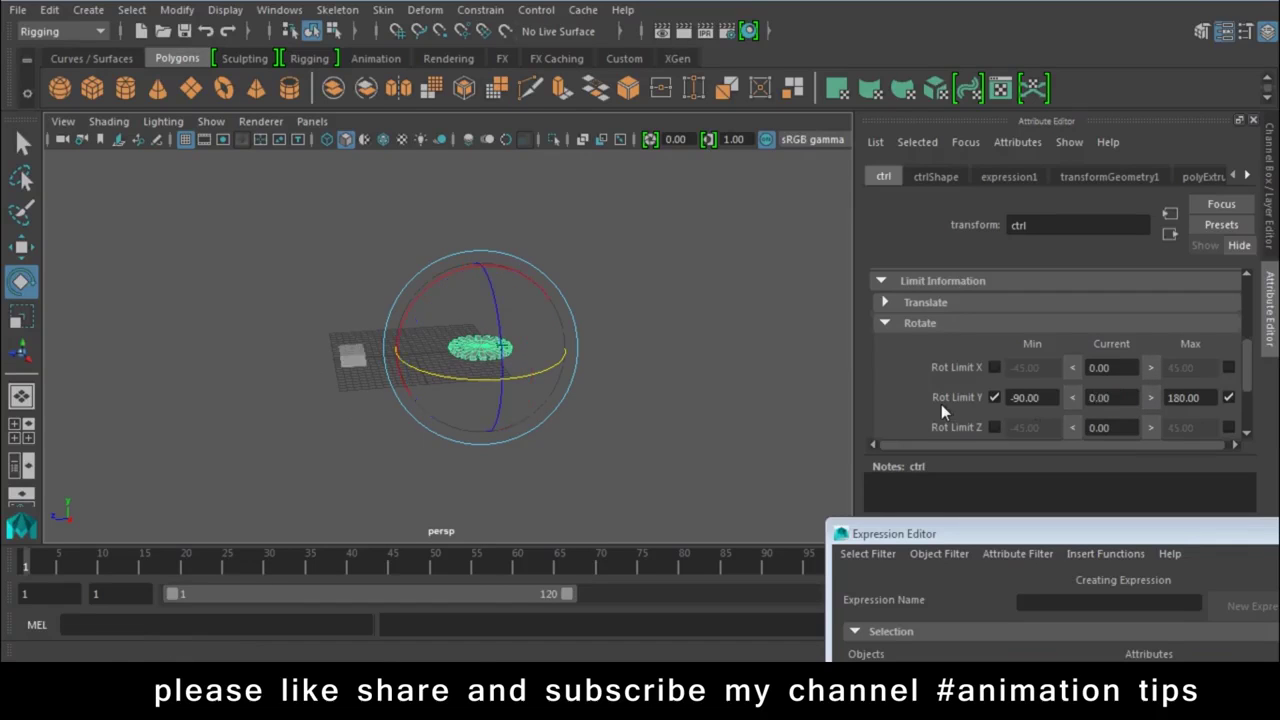
Test the rotation again, reset Rotate Y to 0, and bring the Expression Editor into view
mouse_move(462, 374)
mouse_down()
mouse_move(279, 325)
mouse_move(477, 382)
mouse_up()
key(ctrl+z)
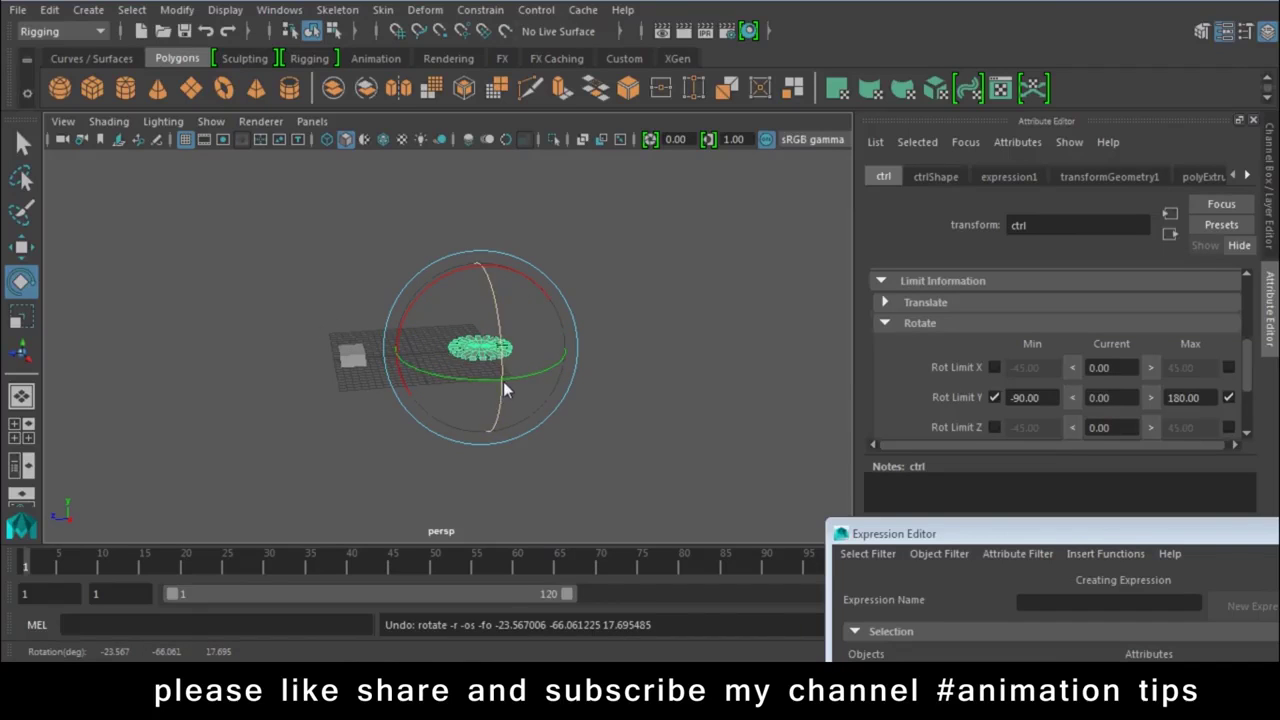
middle_drag(315, 375, 5, 396)
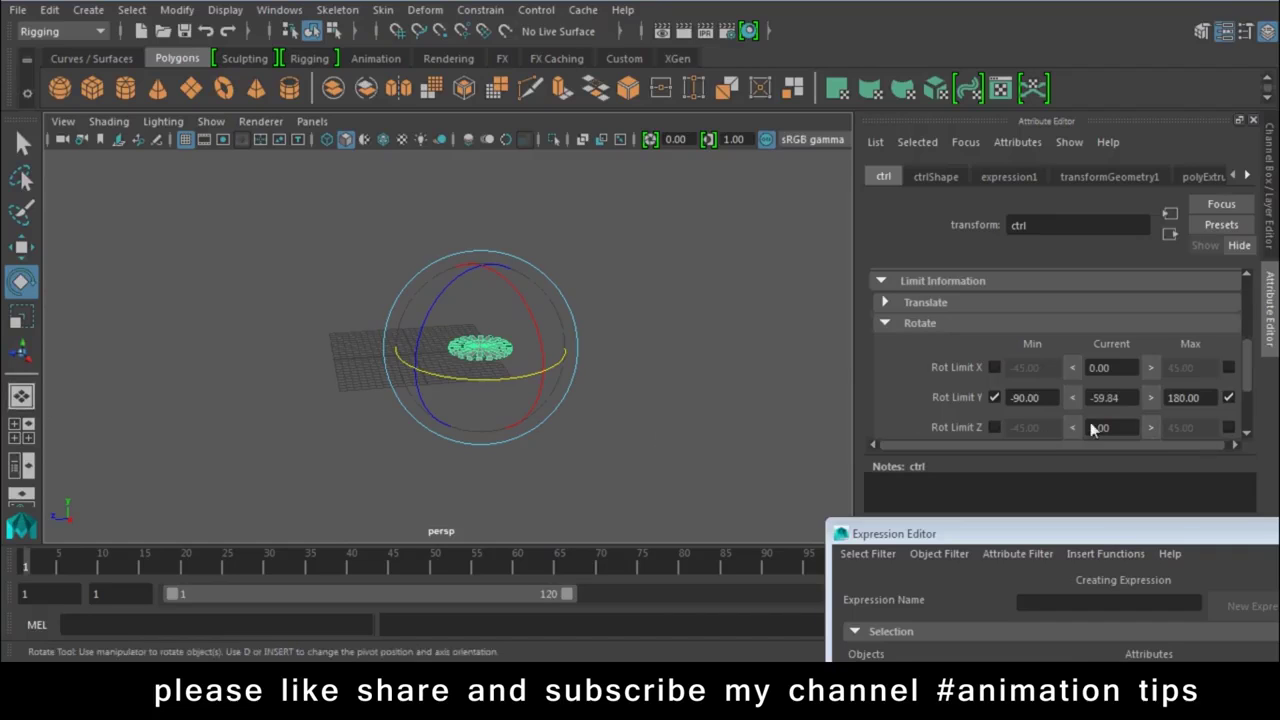
double_click(1122, 398)
text(0)
key(Return)
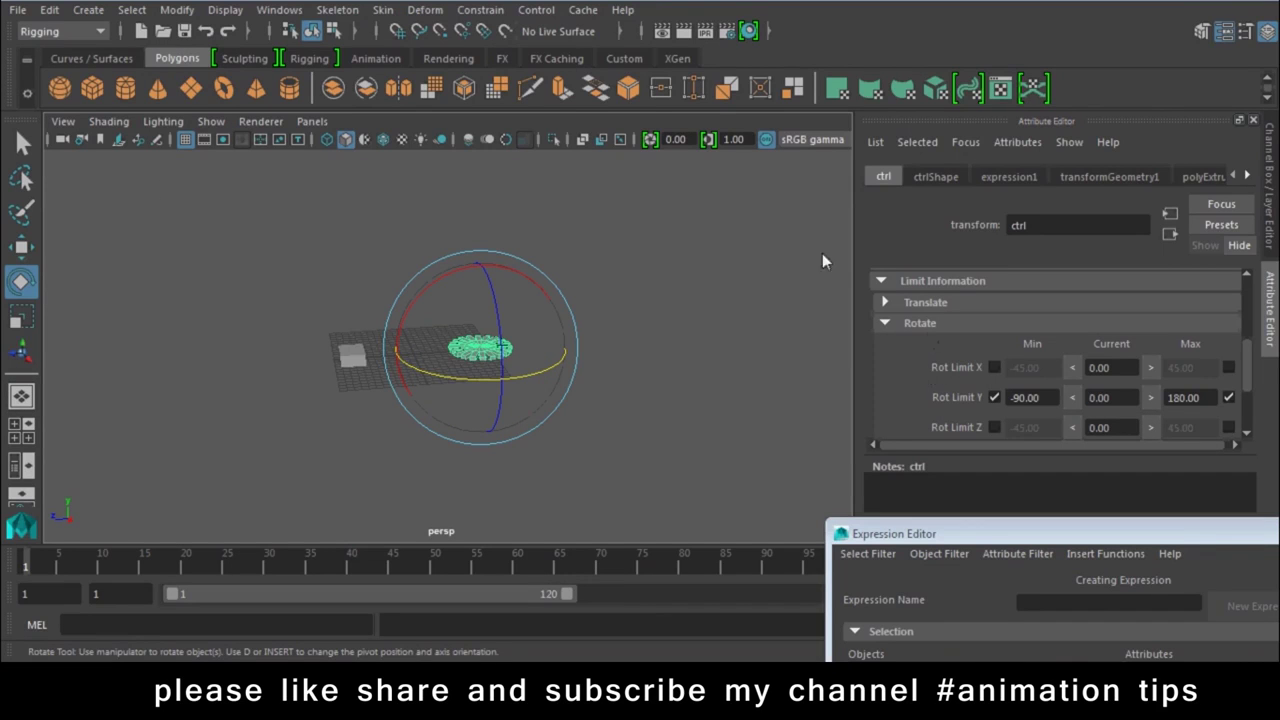
mouse_move(258, 448)
alt+mouse_down()
mouse_move(477, 413)
mouse_move(336, 329)
alt+mouse_up()
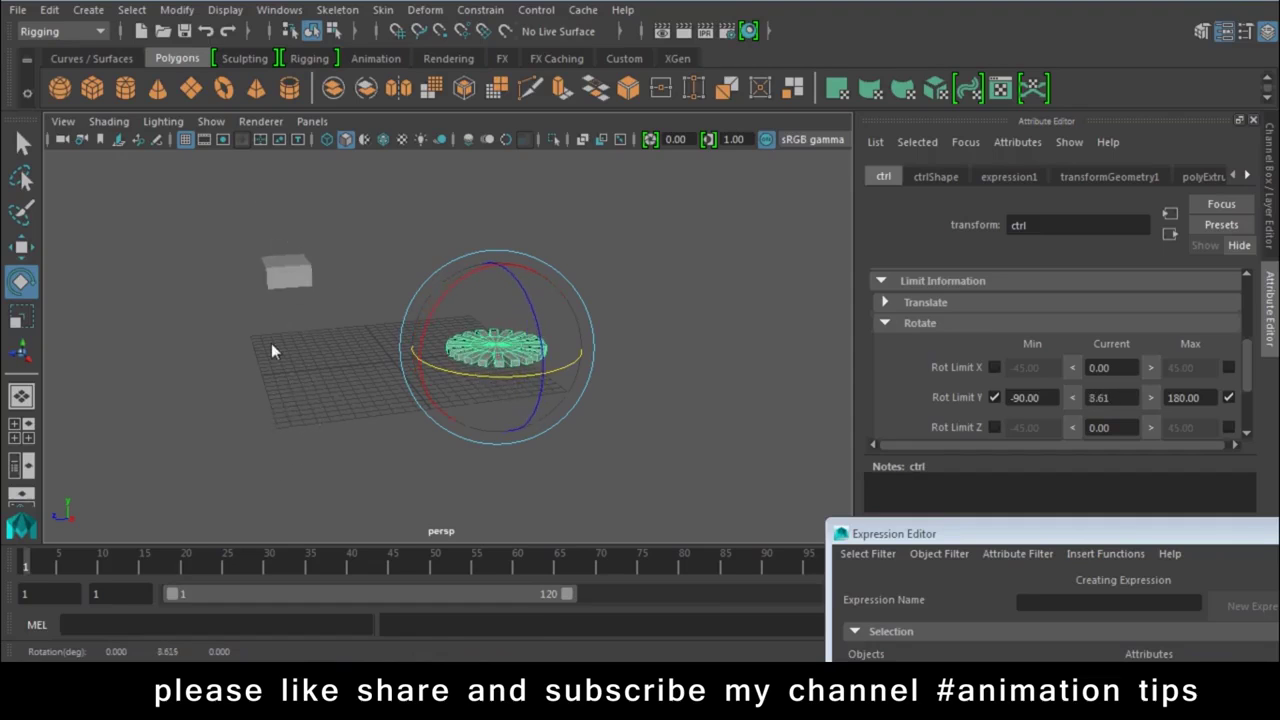
key(ctrl+z)
drag(800, 533, 642, 92)
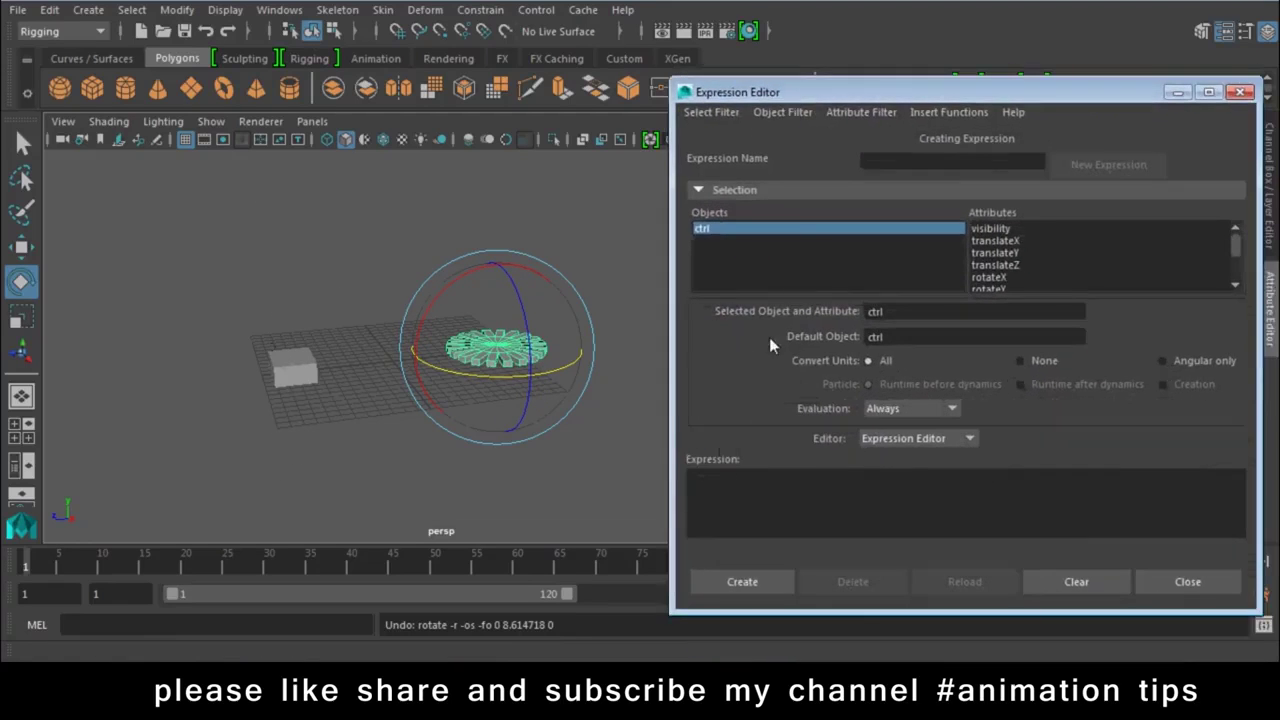
Insert /12 before the semicolon so the note reads box.translateY=ctrl.rotateY/12;
scroll(472, 580, down, 3)
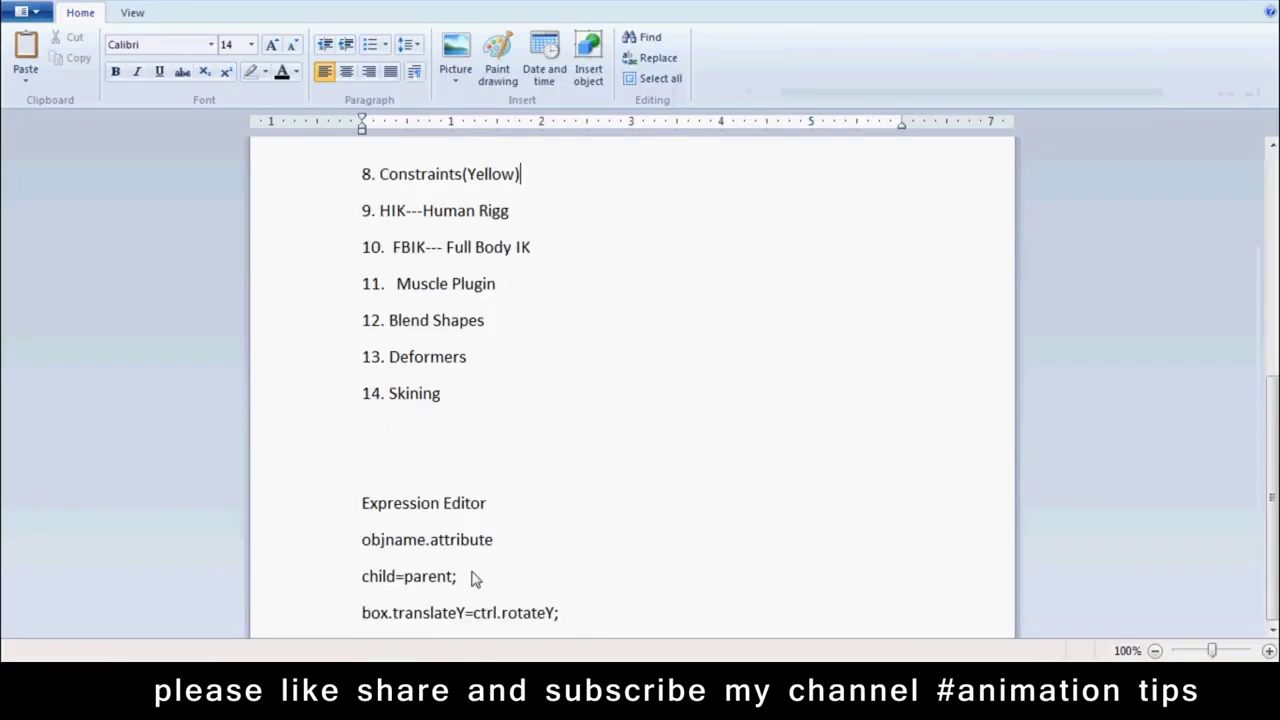
click(555, 612)
text(/12)
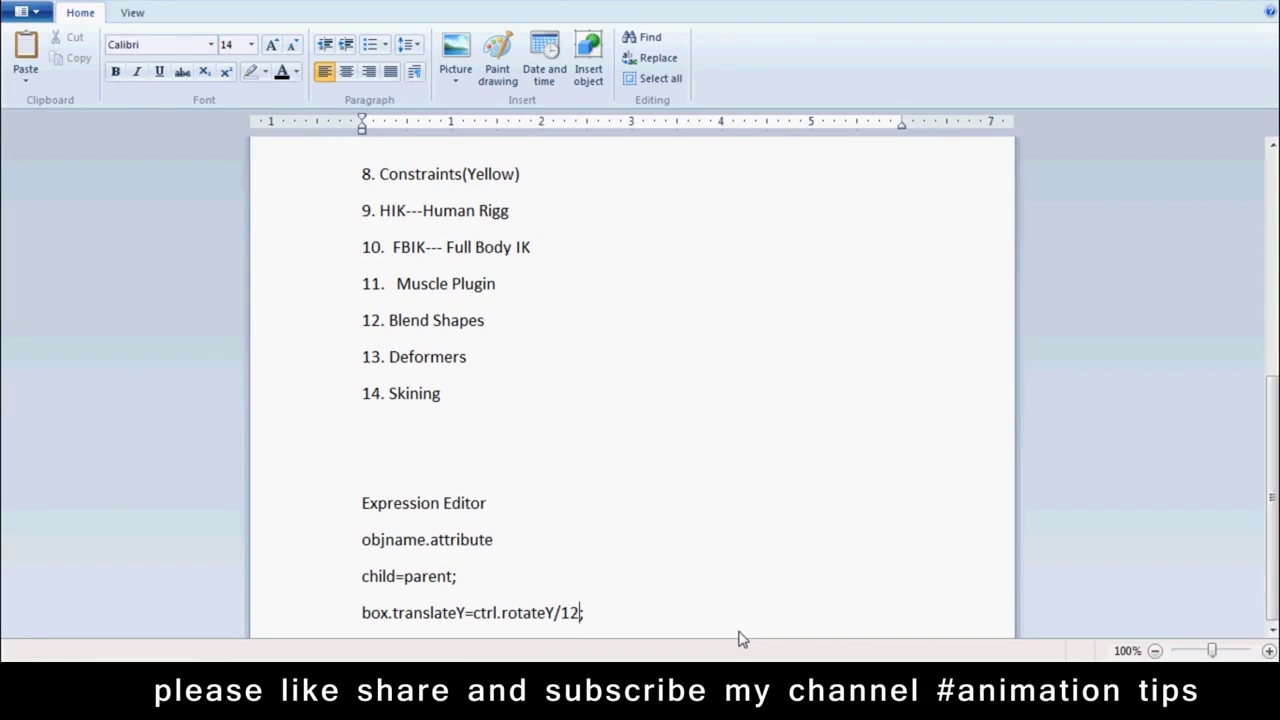
double_click(556, 616)
click(559, 616)
key(BackSpace)
text(*)
key(BackSpace)
text(/)
Back in Maya, load expression1 via Select Filter > By Expression Name
click(532, 625)
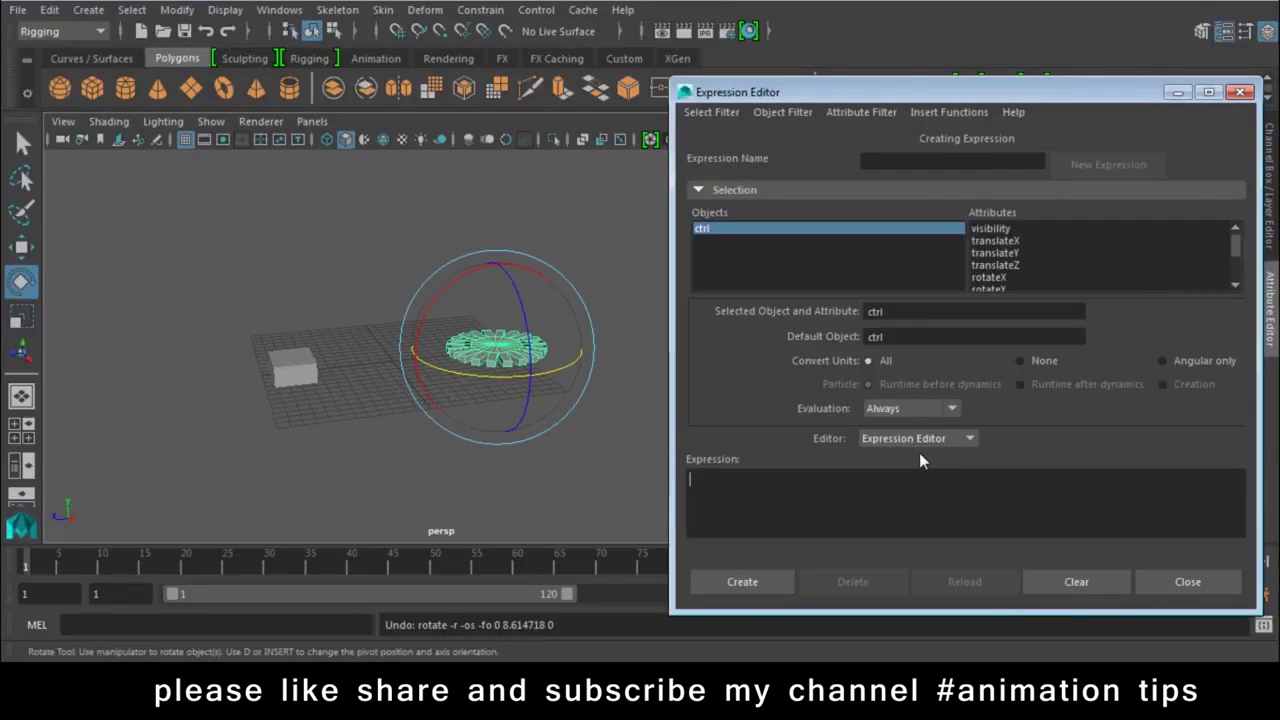
click(722, 490)
click(706, 113)
click(750, 131)
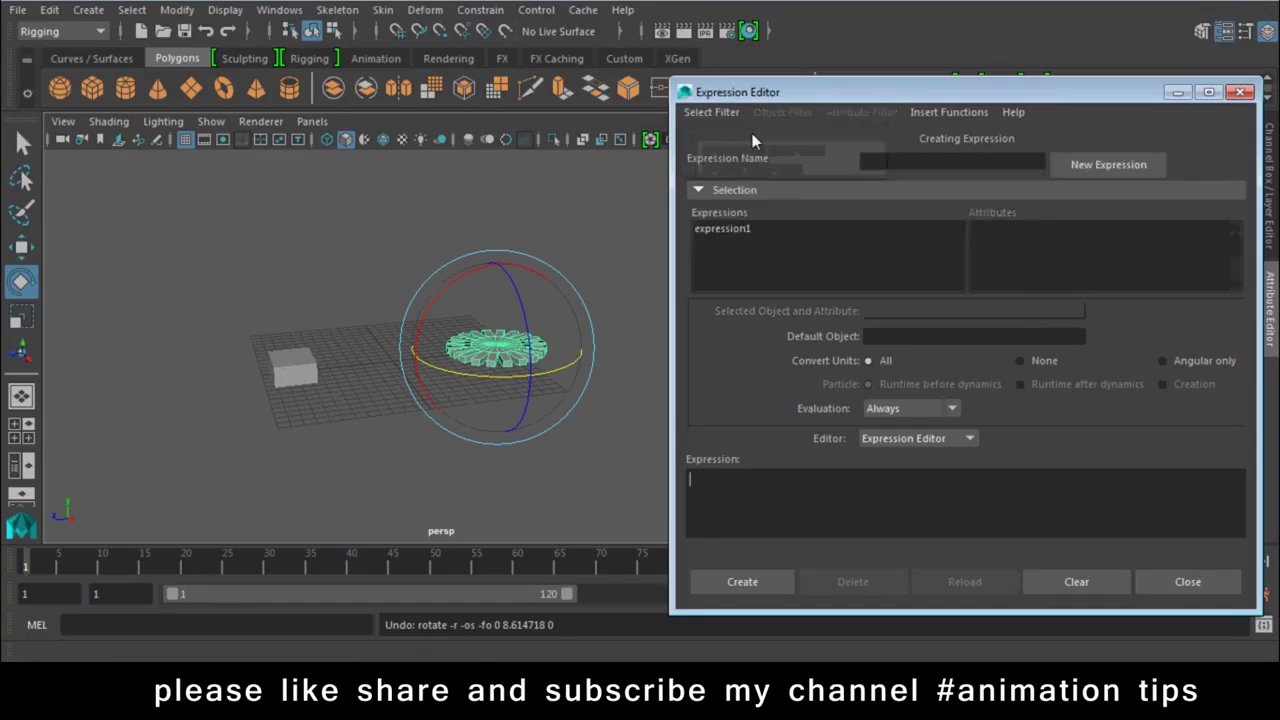
click(727, 230)
Divide rotateY by 10 in expression1, apply the edit, and turn the gear to test
click(863, 480)
text(/10)
click(745, 580)
mouse_move(486, 374)
mouse_down()
mouse_move(550, 386)
mouse_move(434, 359)
mouse_move(596, 372)
mouse_up()
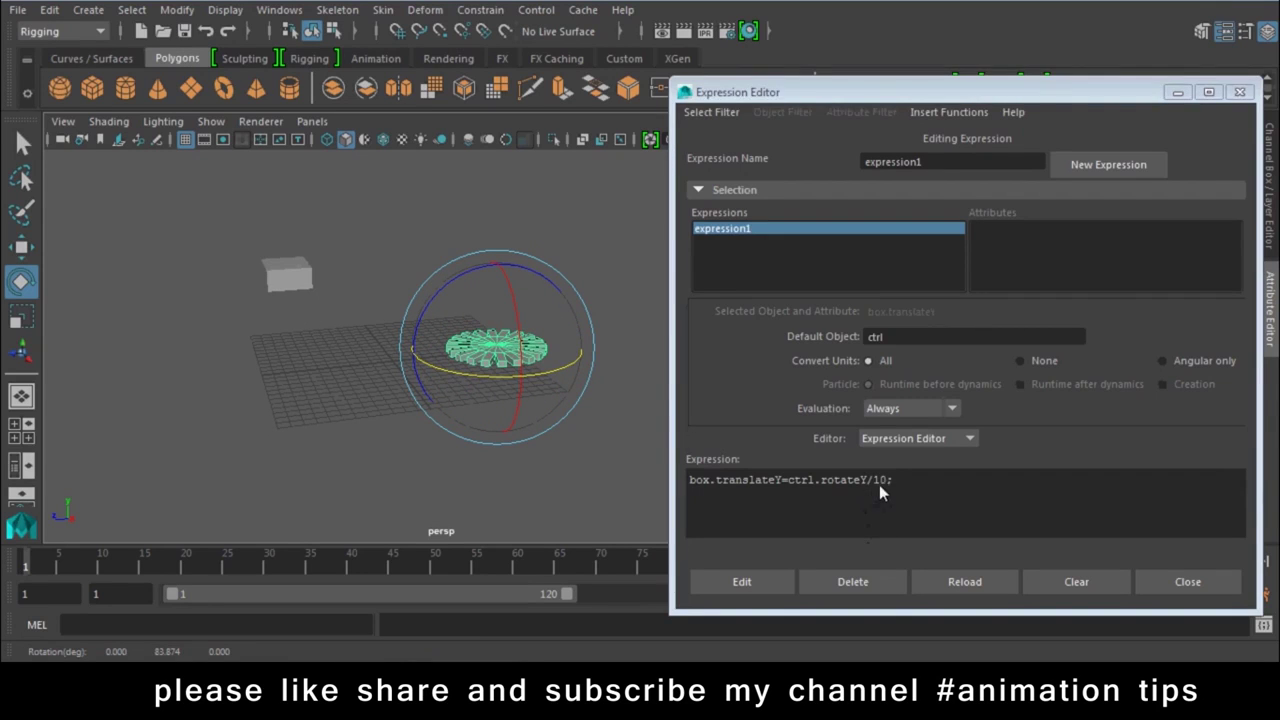
Change the divisor to 50, apply it, and test the gentler box motion
drag(879, 484, 872, 484)
text(5)
click(749, 582)
mouse_move(468, 381)
mouse_down()
mouse_move(418, 399)
mouse_move(589, 404)
mouse_move(391, 399)
mouse_move(600, 396)
mouse_move(346, 398)
mouse_up()
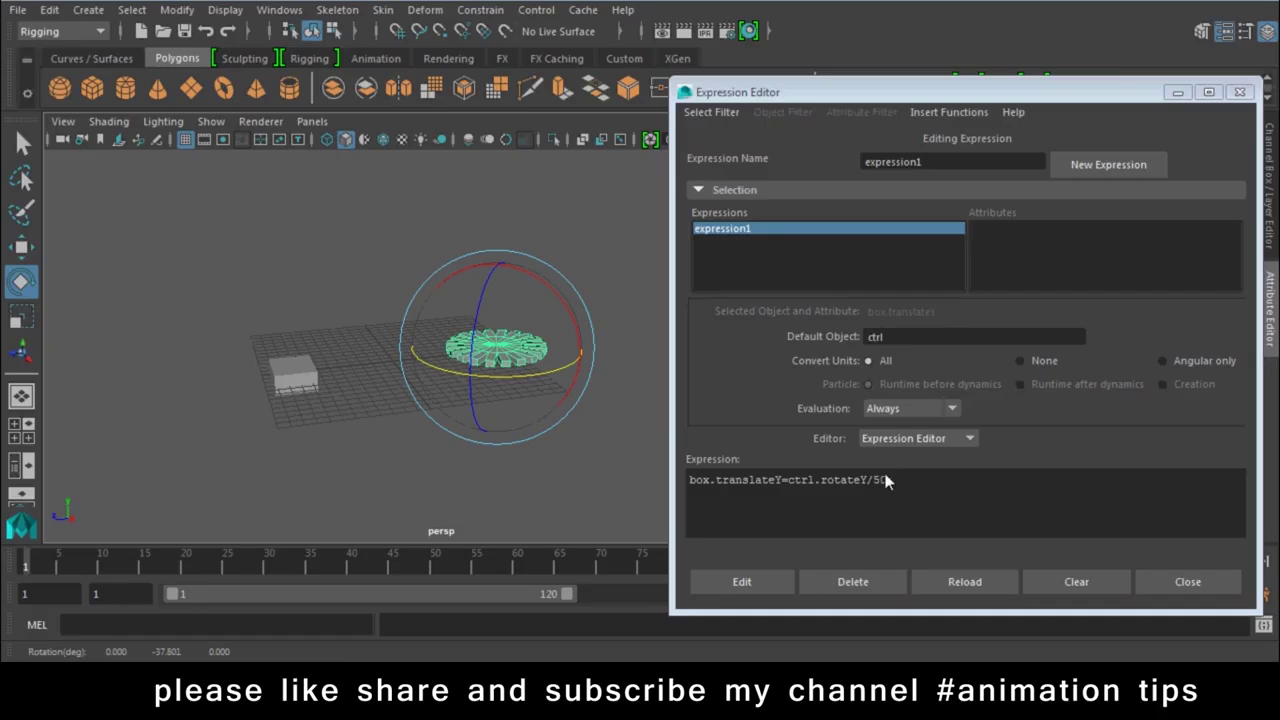
text(;)
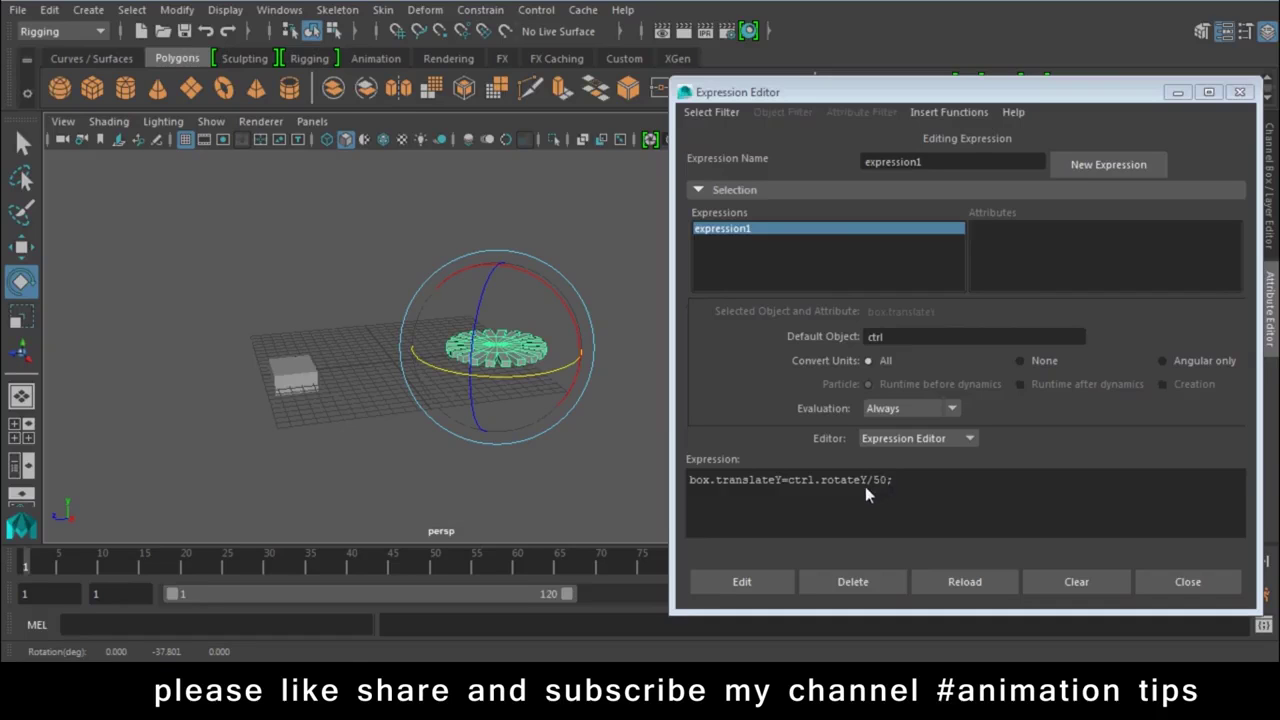